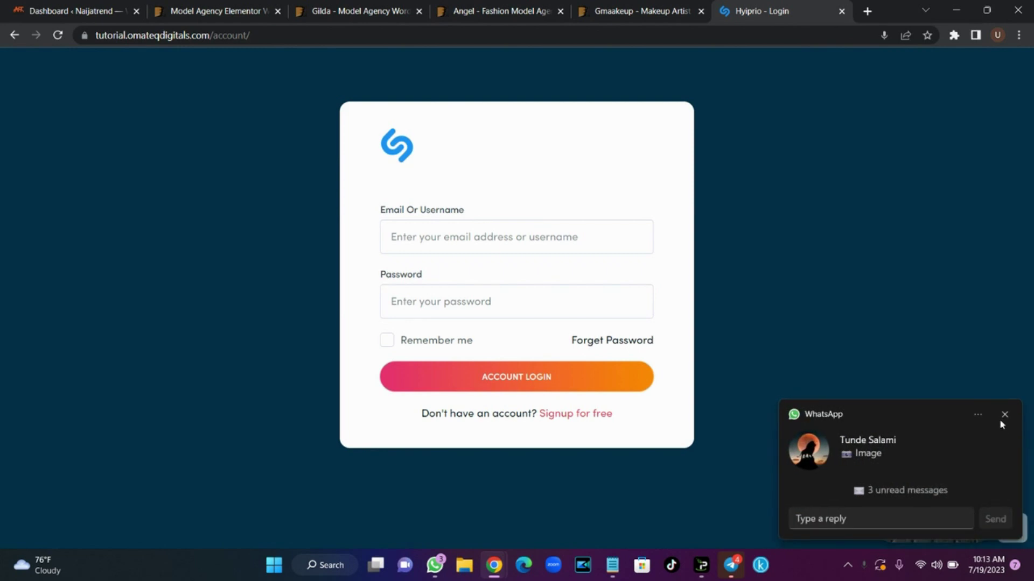
Log in with the saved account e-mail and password, then open the All Schema plan list
left_click(1005, 414)
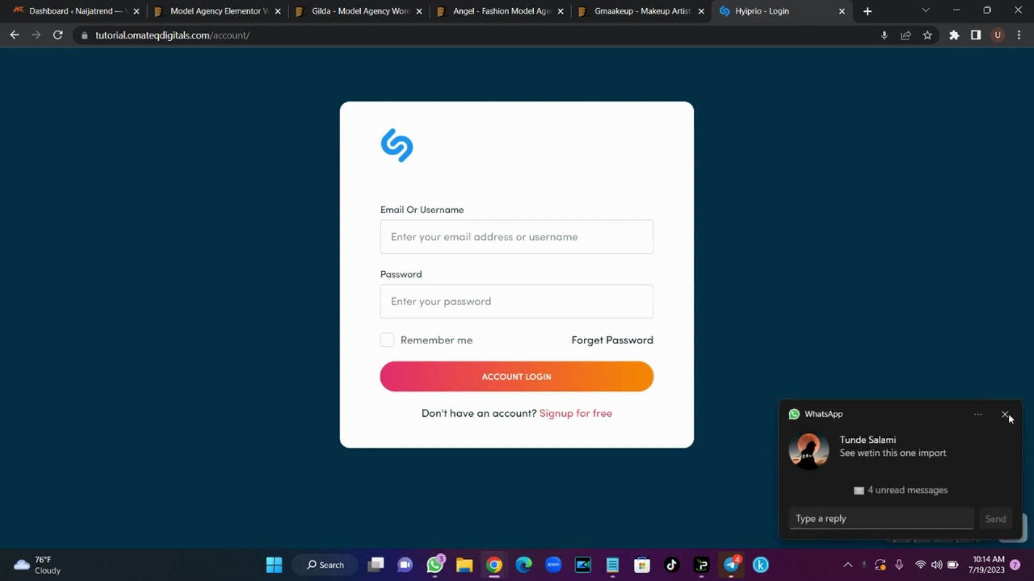
left_click(1004, 414)
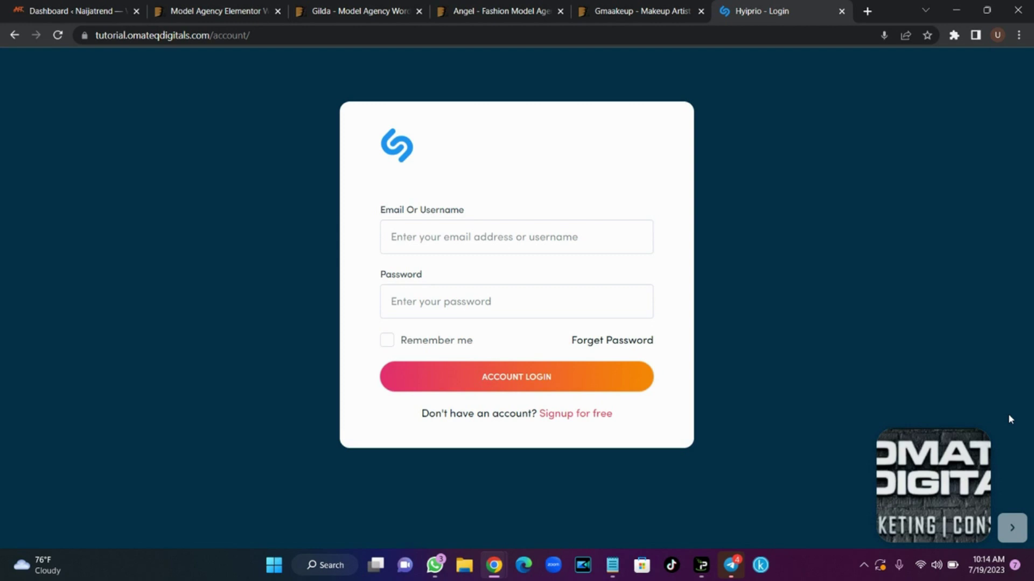
left_click(533, 245)
left_click(509, 278)
key("Tab")
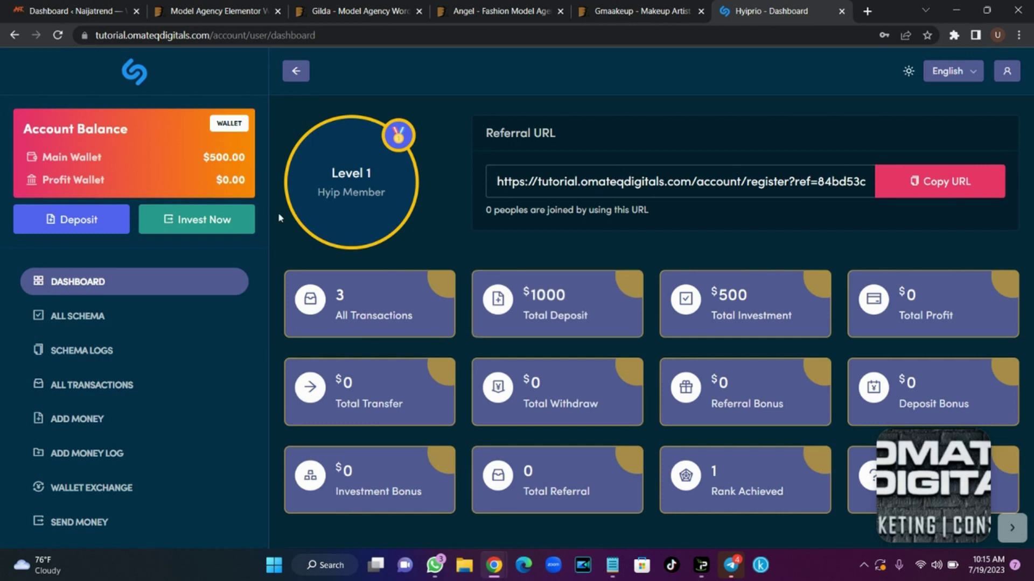
left_click(97, 318)
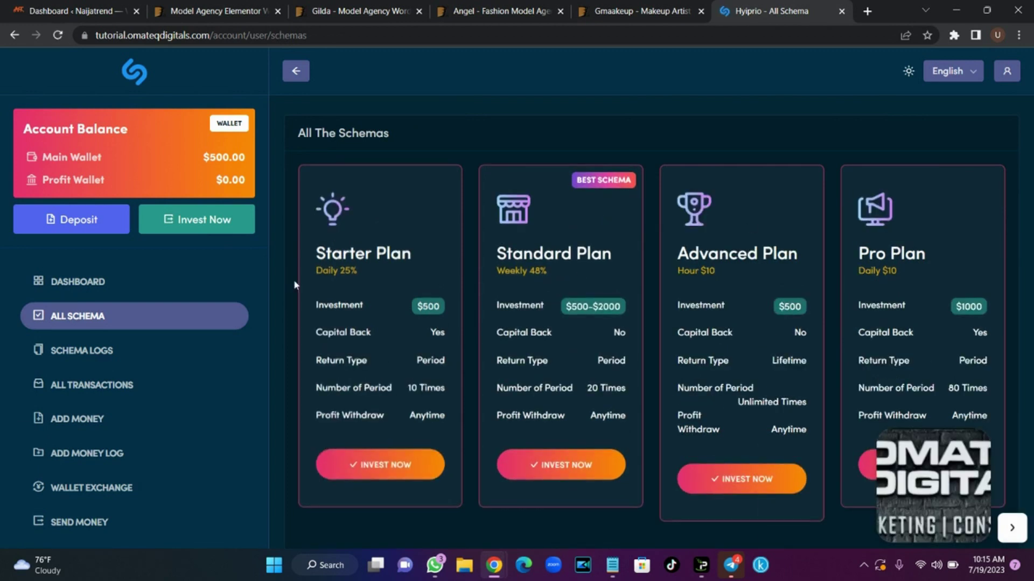
Start a Starter Plan investment and choose Direct Gateway instead of a wallet
left_click(403, 470)
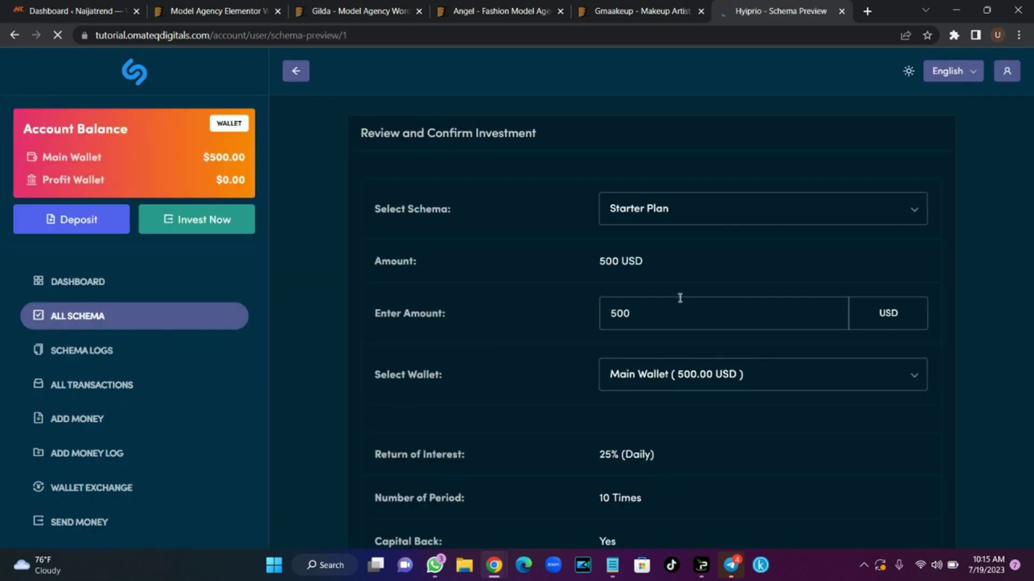
left_click(702, 213)
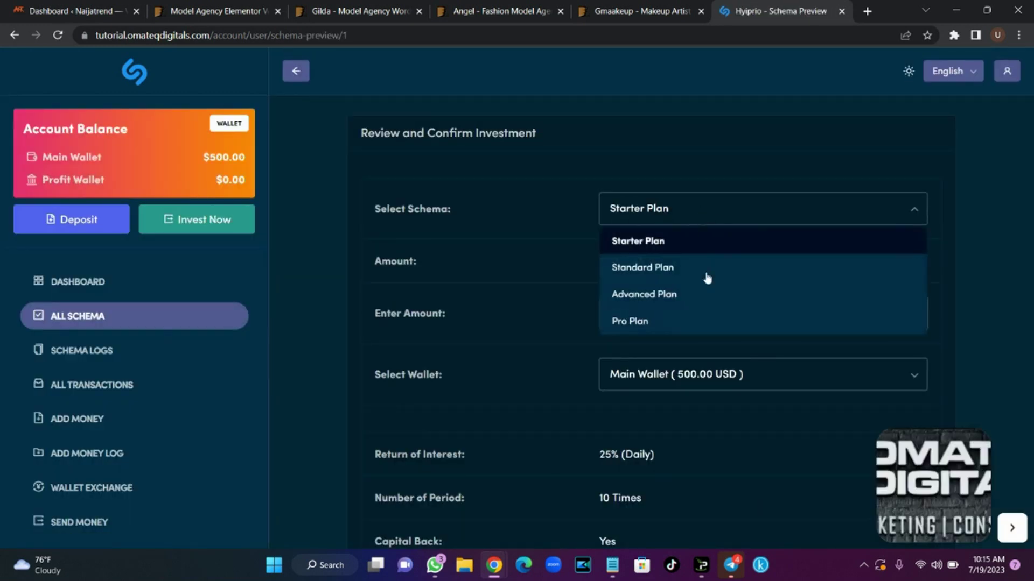
left_click(529, 277)
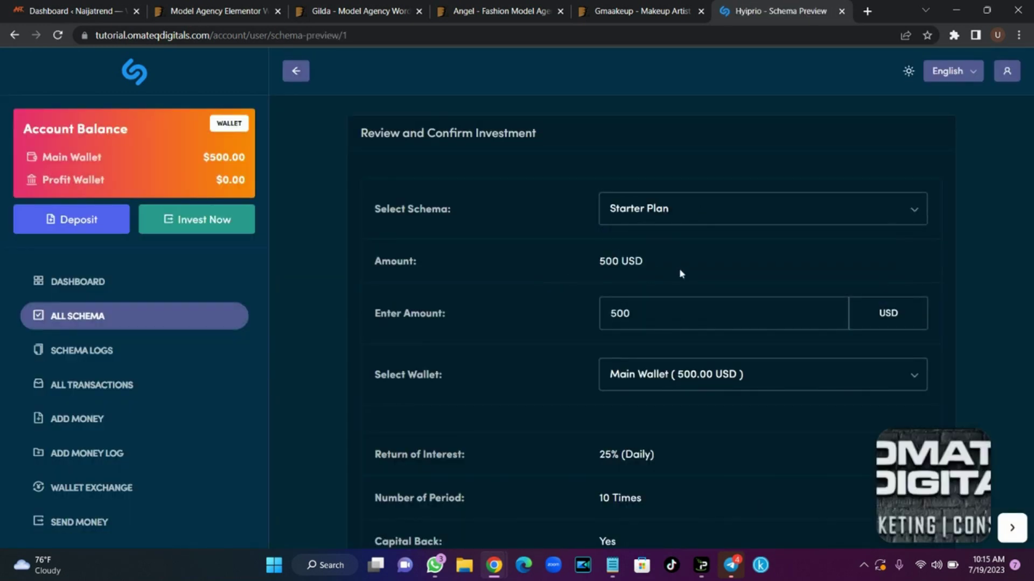
left_click(741, 381)
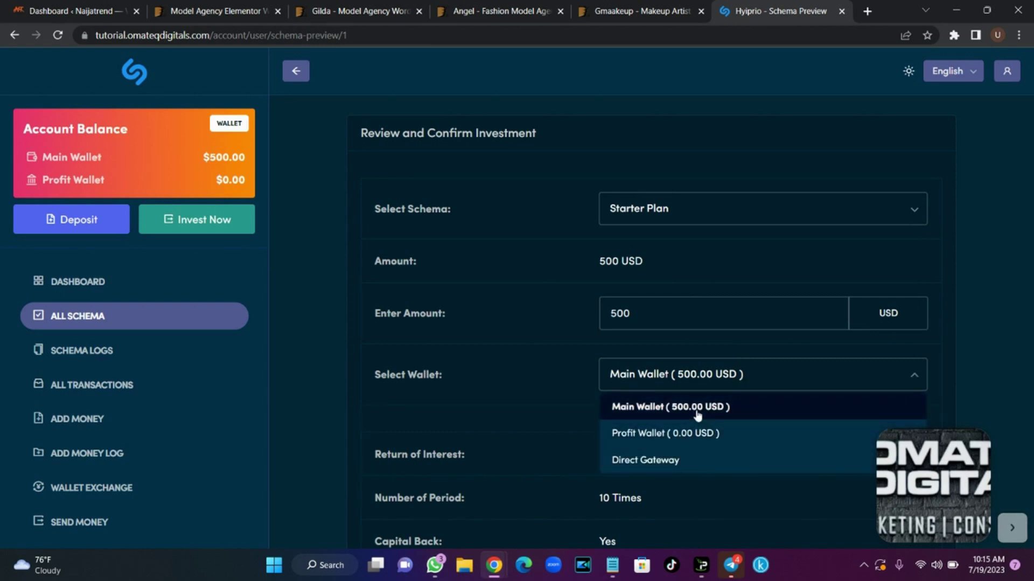
left_click(695, 460)
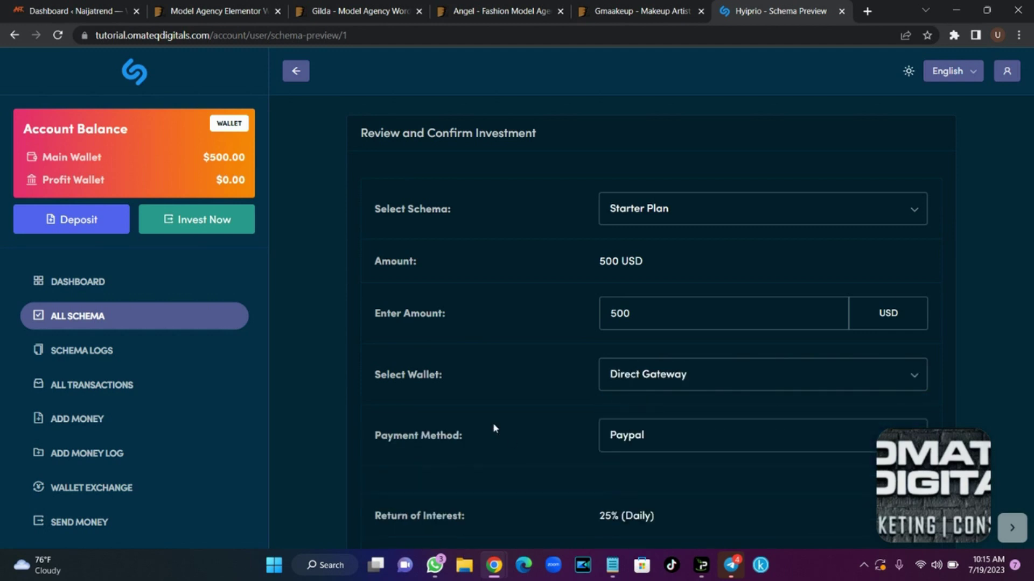
Keep Paypal as the payment method, then view the Schema Logs of invested plans
left_click(648, 443)
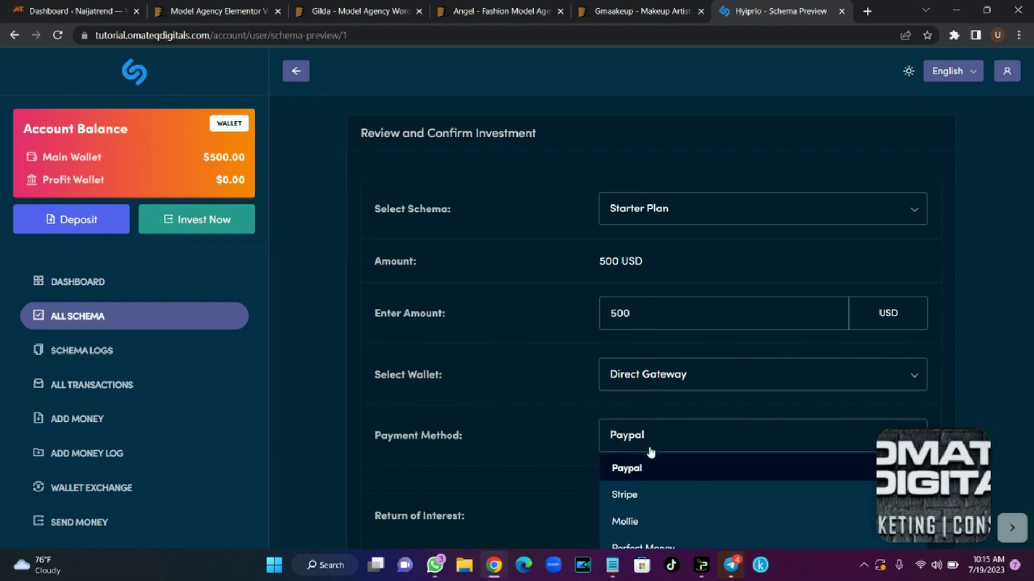
left_click(522, 475)
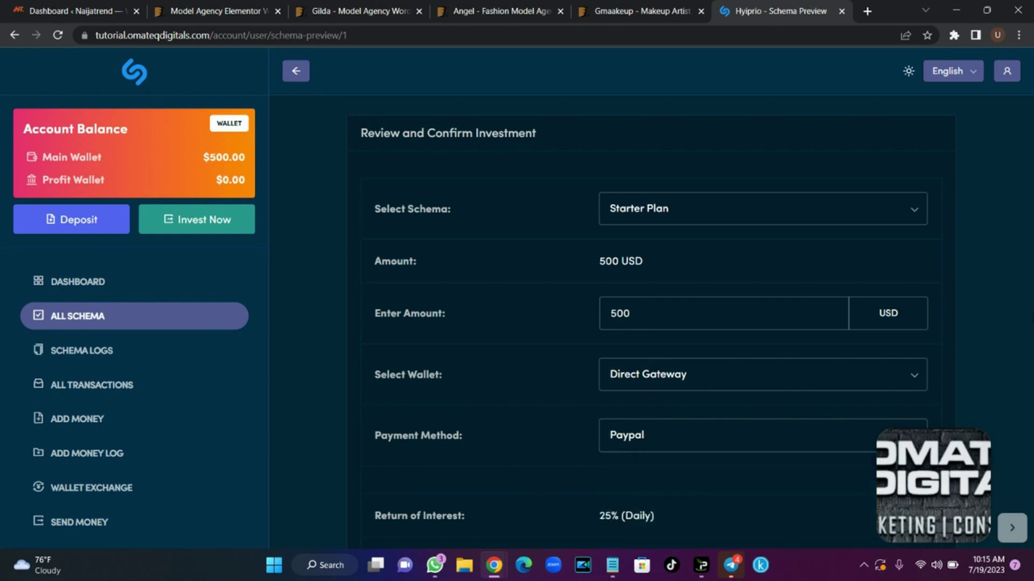
scroll(408, 477, "down", 4)
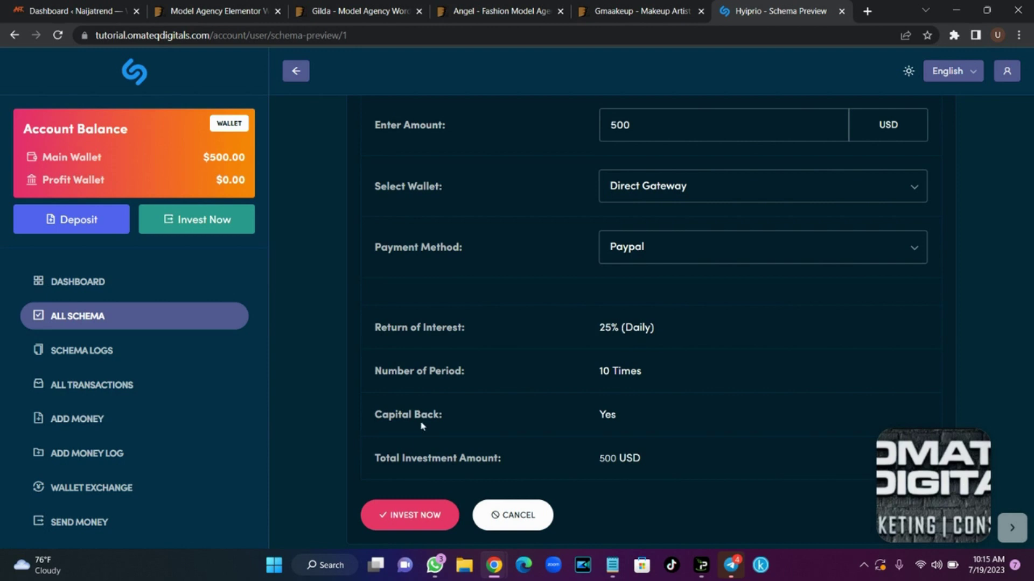
left_click(90, 351)
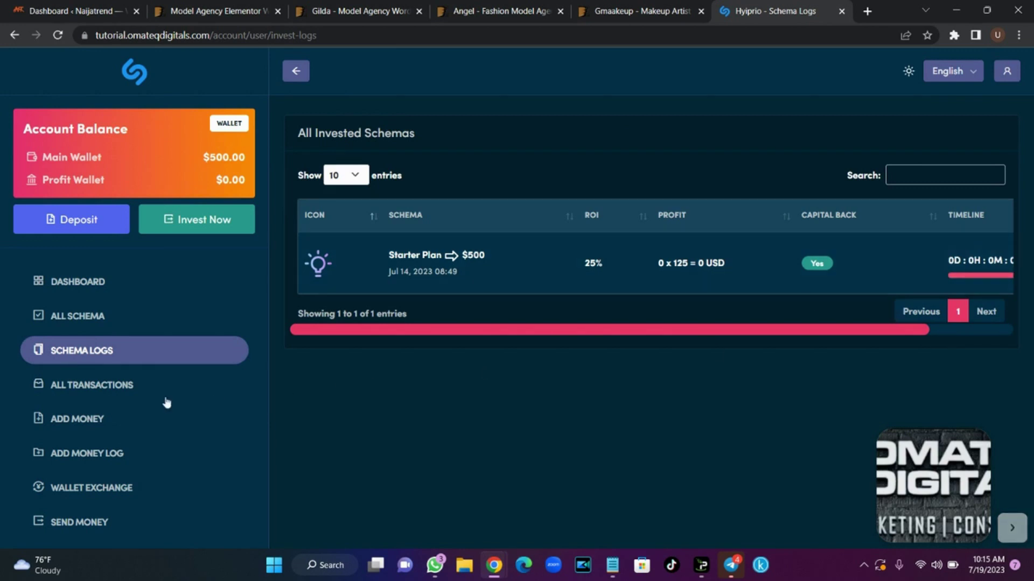
Review all transactions and the Add Money form's deposit gateway list
left_click(112, 387)
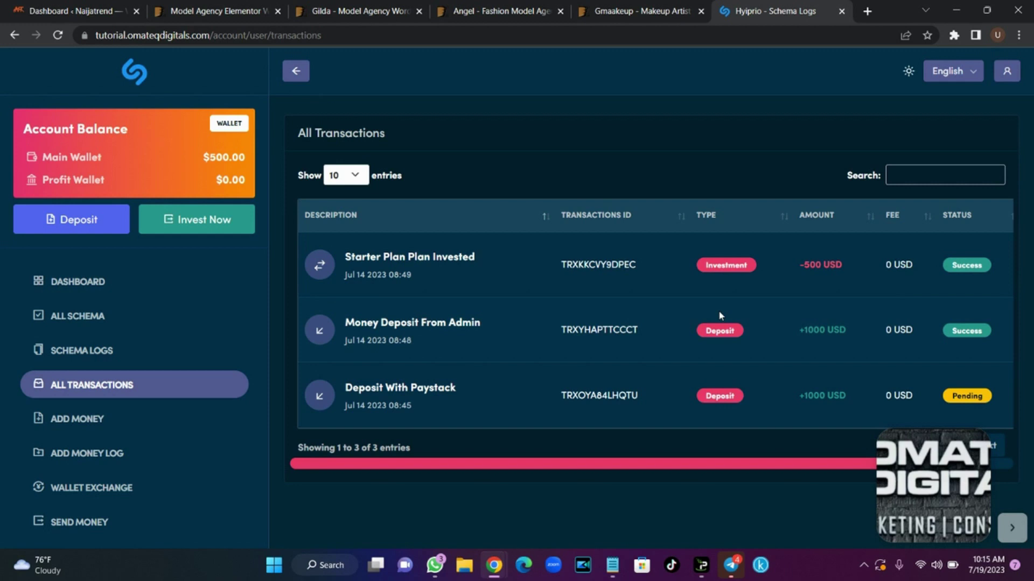
left_click(102, 425)
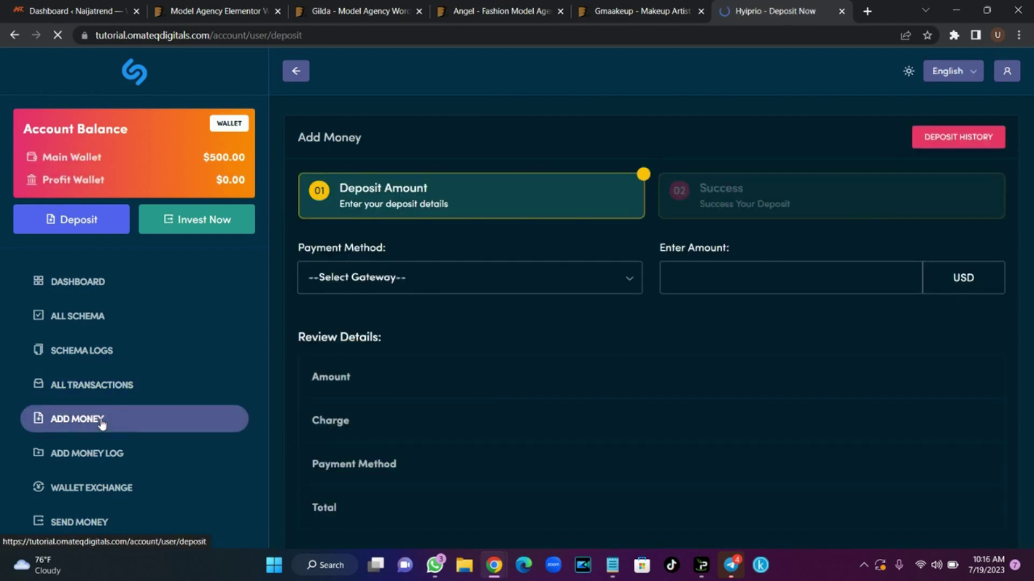
left_click(451, 280)
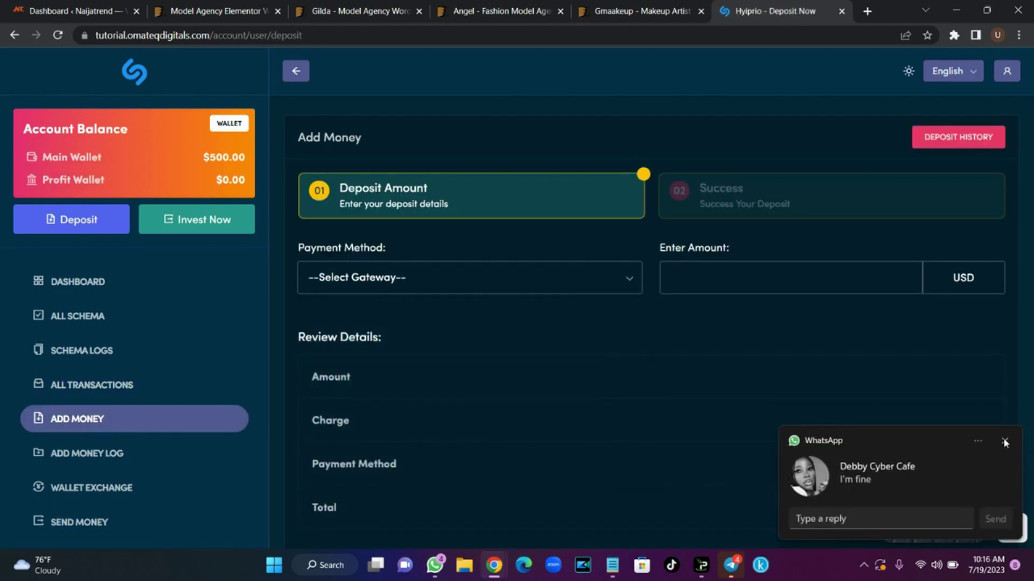
left_click(1004, 440)
Check the deposit amount field, then view the Add Money deposit log
left_click(771, 269)
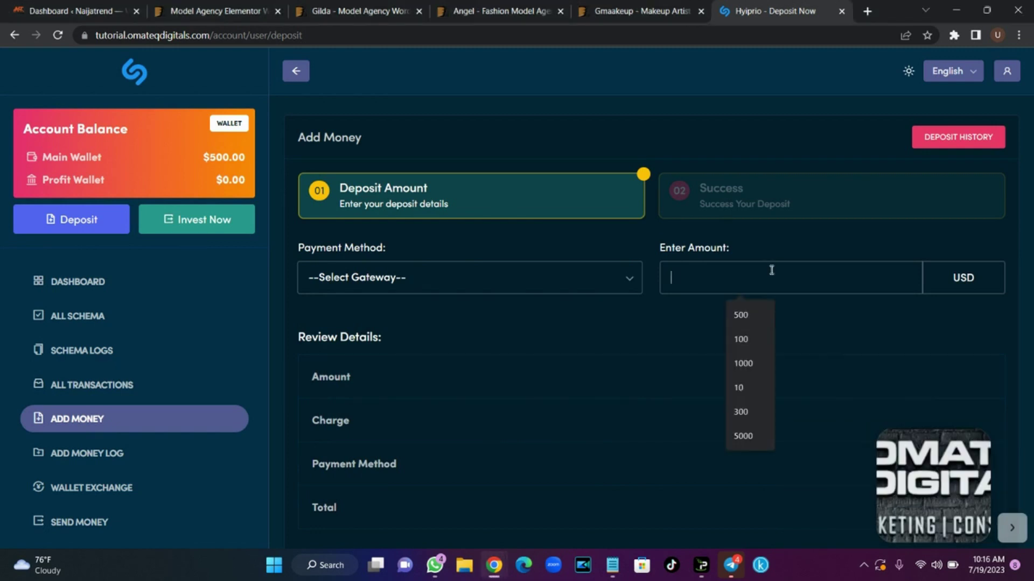
left_click(574, 326)
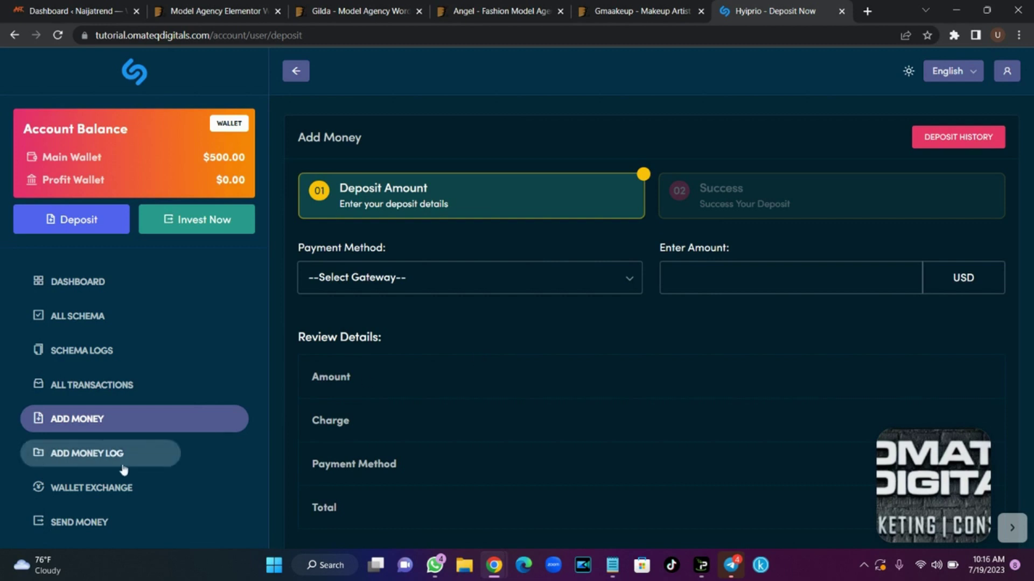
left_click(106, 462)
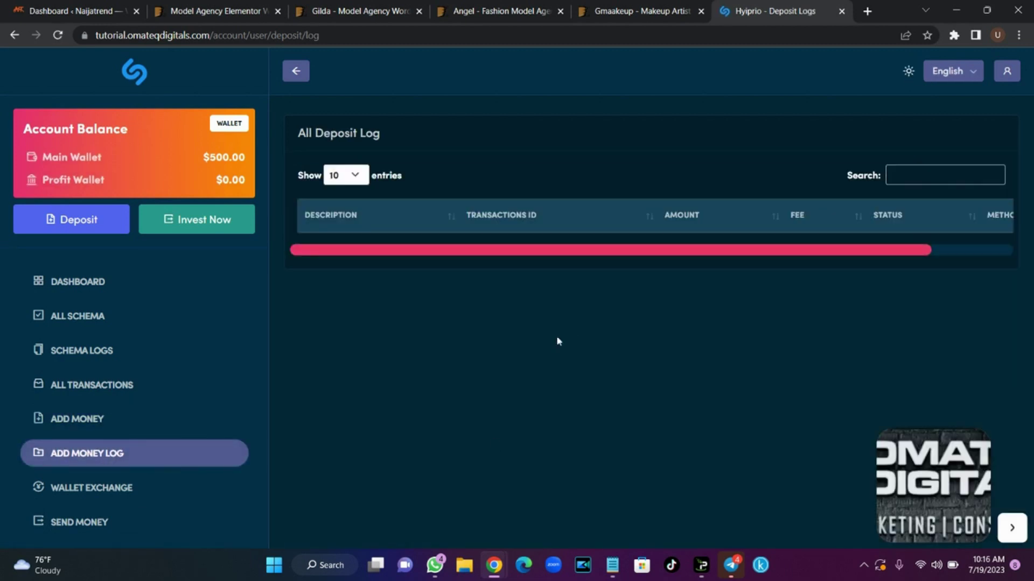
Check the Wallet Exchange From and To wallets, keeping Main Wallet, then view Send Money
left_click(129, 488)
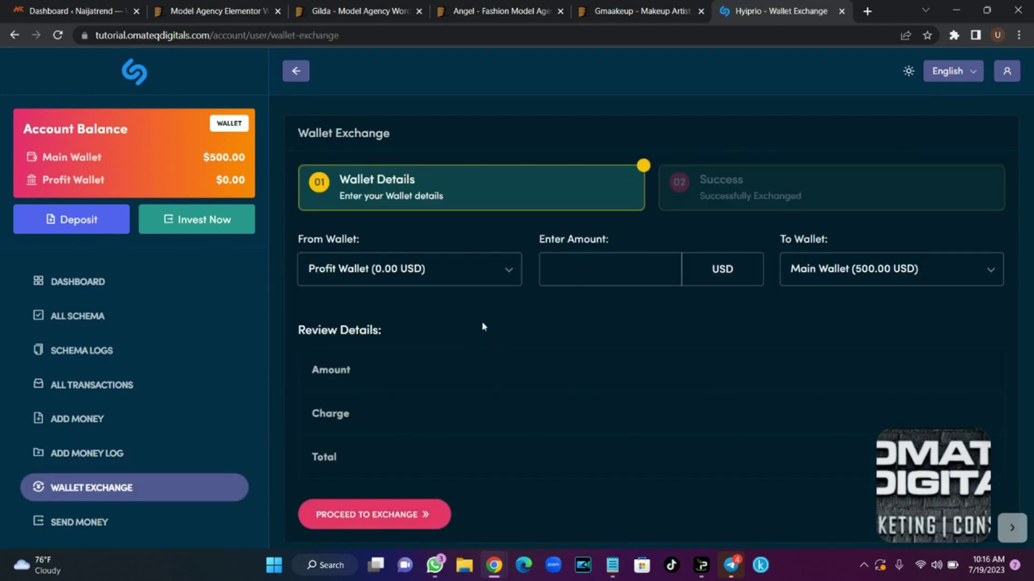
left_click(484, 281)
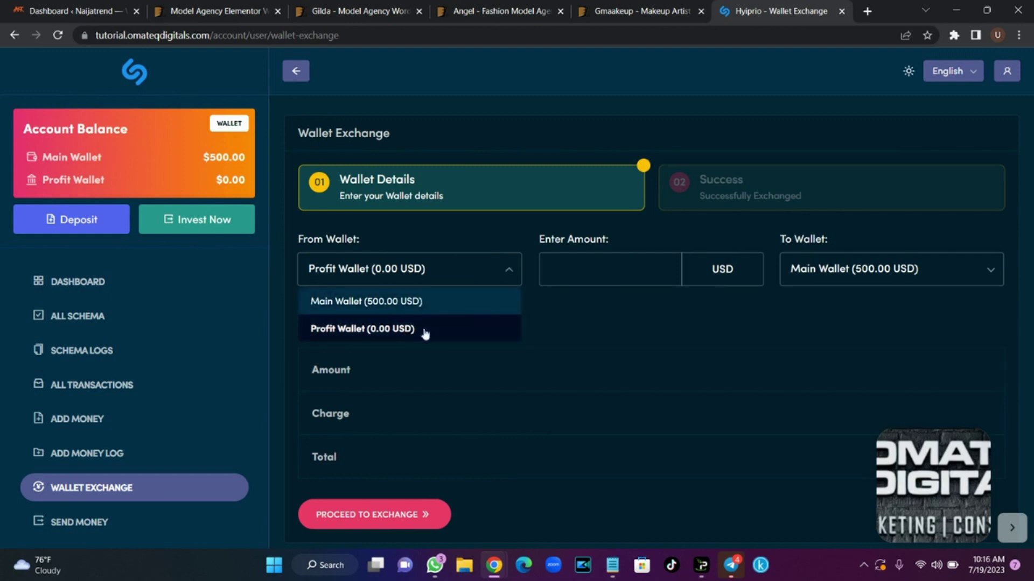
left_click(871, 279)
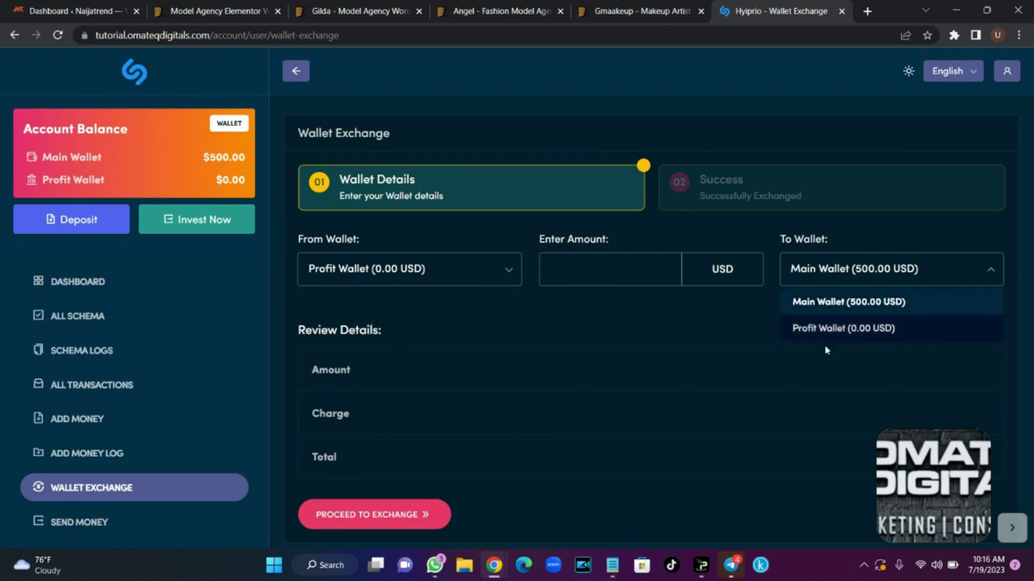
left_click(618, 312)
left_click(115, 524)
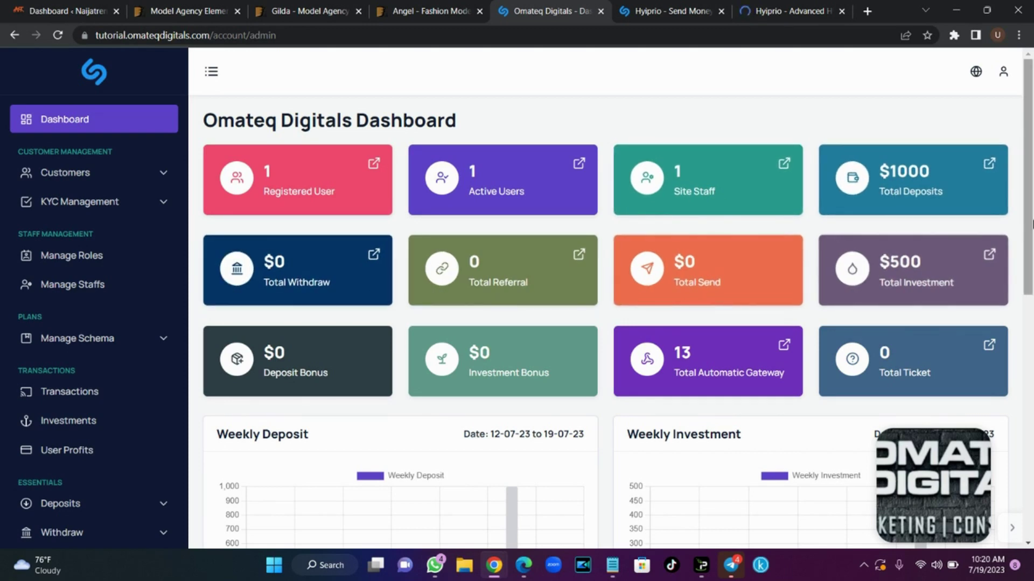
Scroll through the admin dashboard stats, then list All Customers under Customers
left_click_drag(1029, 226, 1032, 435)
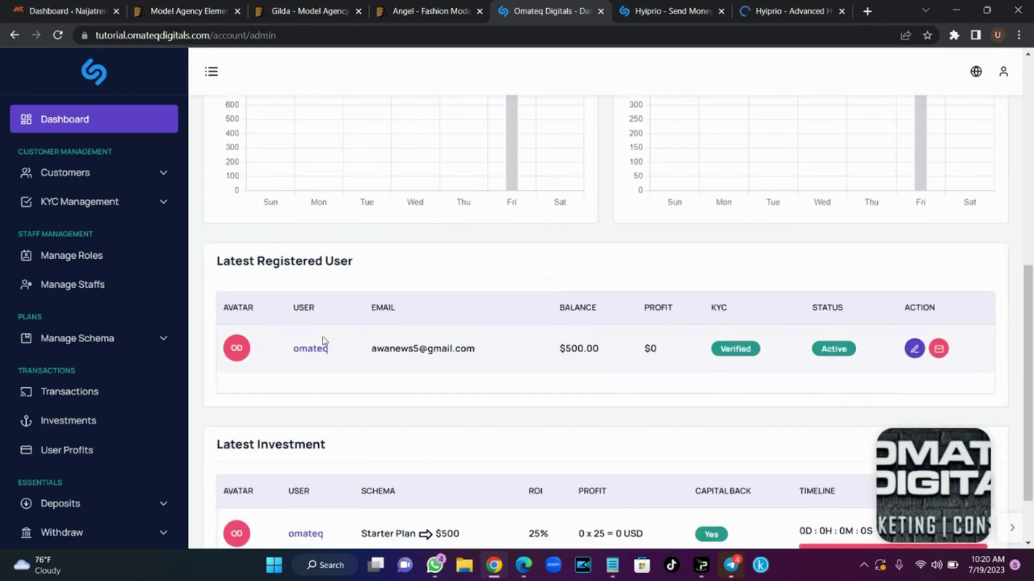
scroll(656, 409, "down", 1)
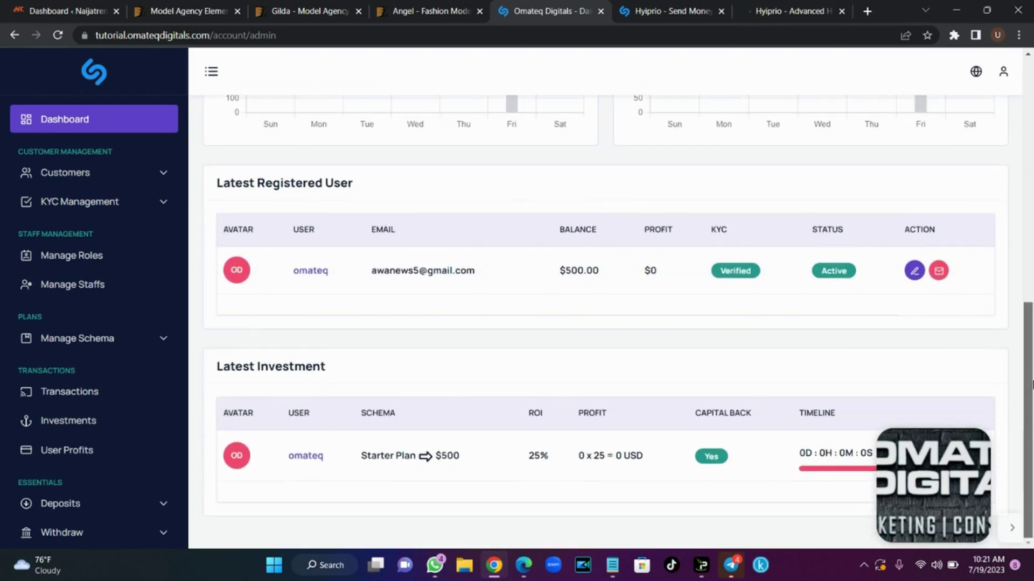
left_click_drag(1028, 404, 1031, 156)
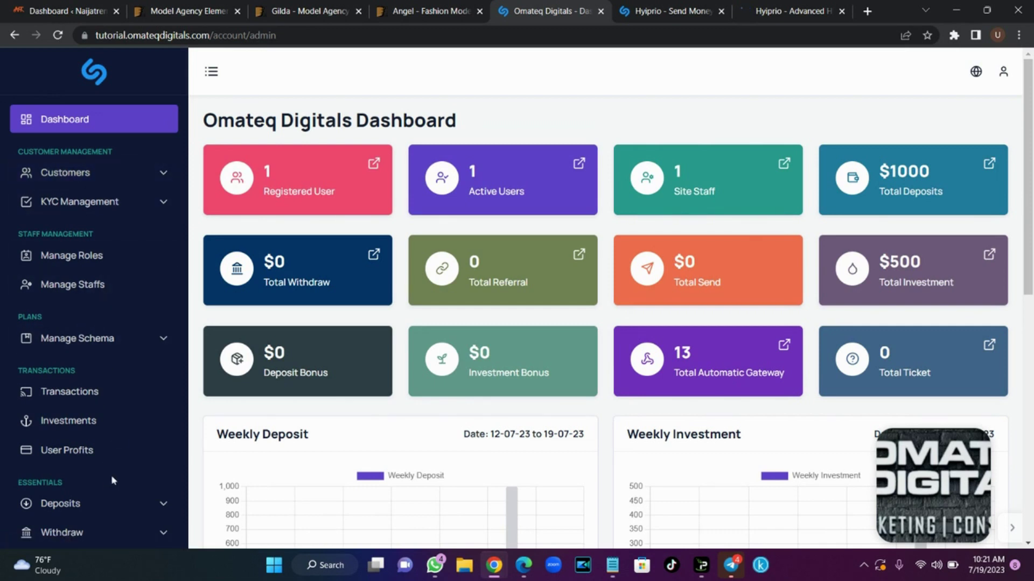
left_click(132, 174)
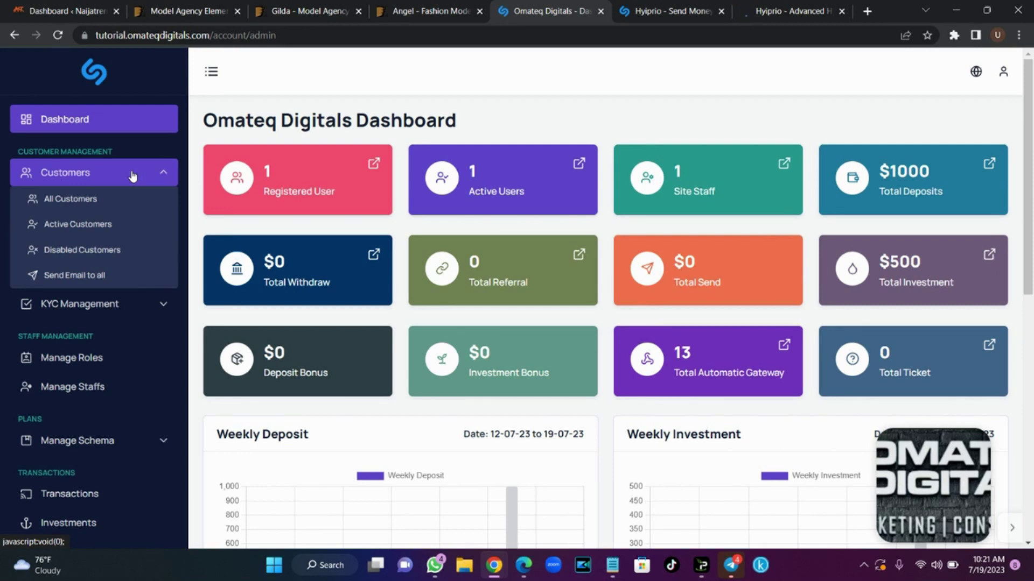
left_click(579, 165)
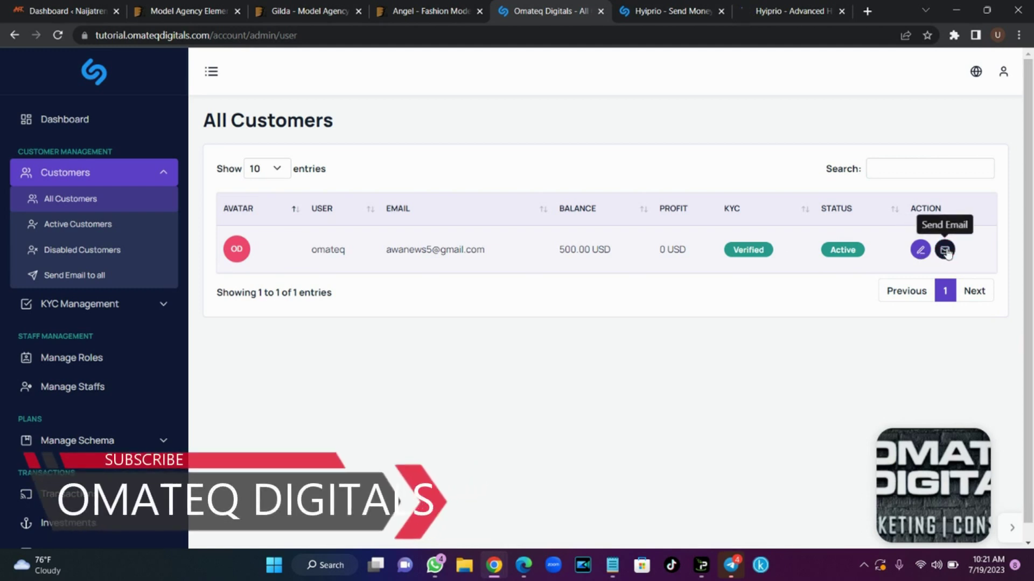
Open the customer's edit page and set their account status to Disabled
left_click(921, 250)
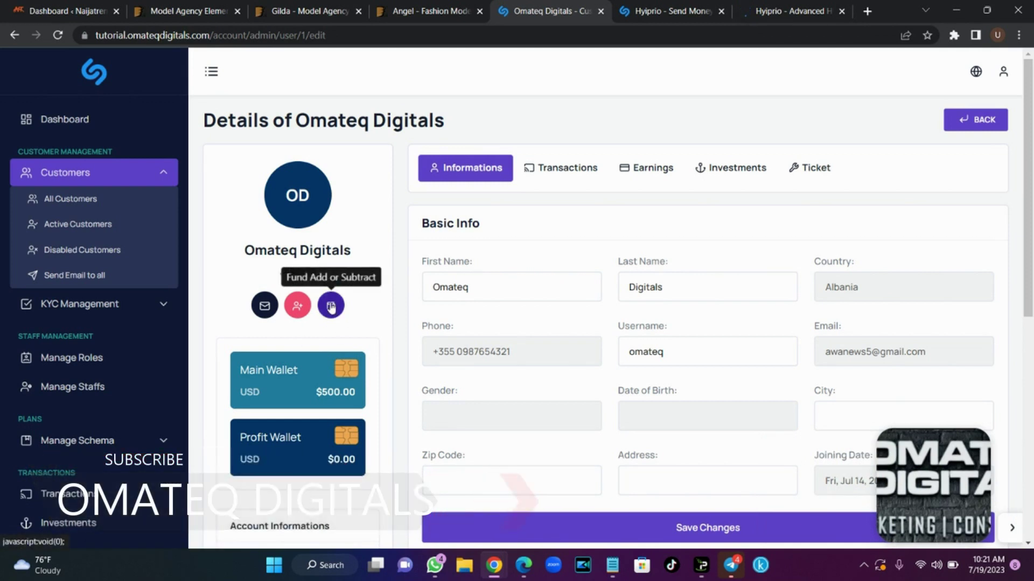
left_click_drag(1029, 226, 1031, 369)
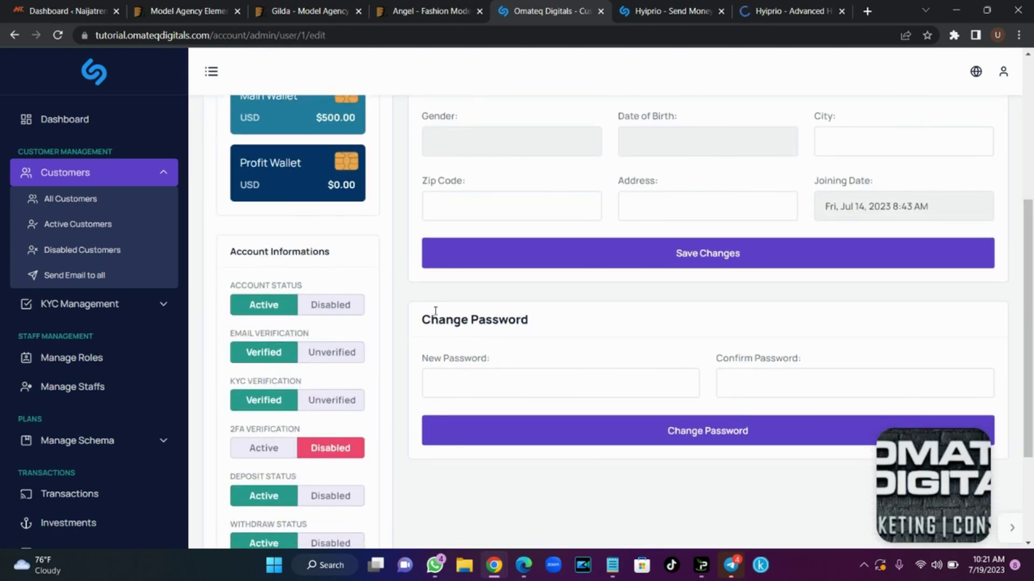
left_click(345, 309)
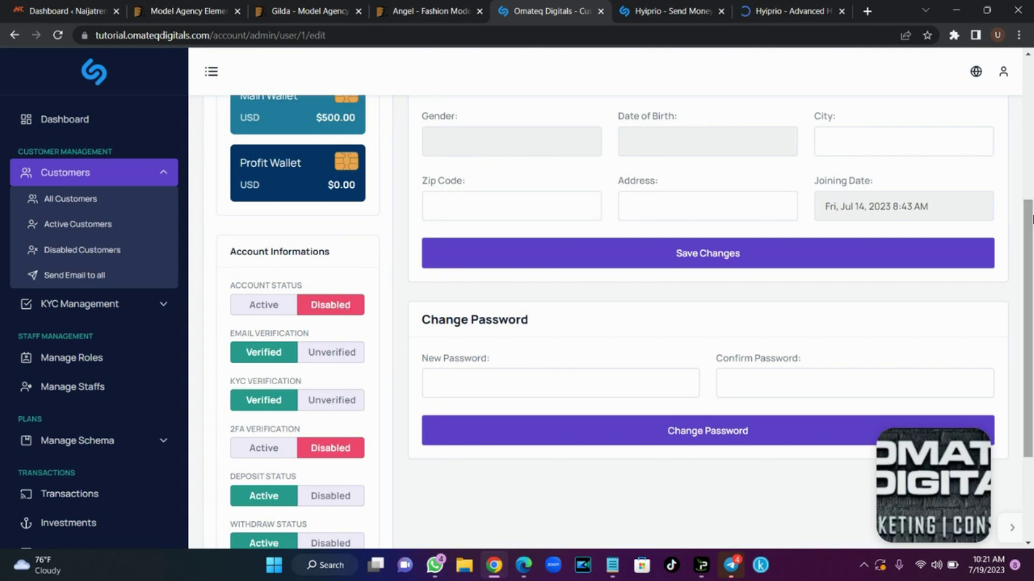
Set the customer's Deposit, Withdraw and Send Money statuses to Disabled
left_click_drag(1031, 218, 1031, 266)
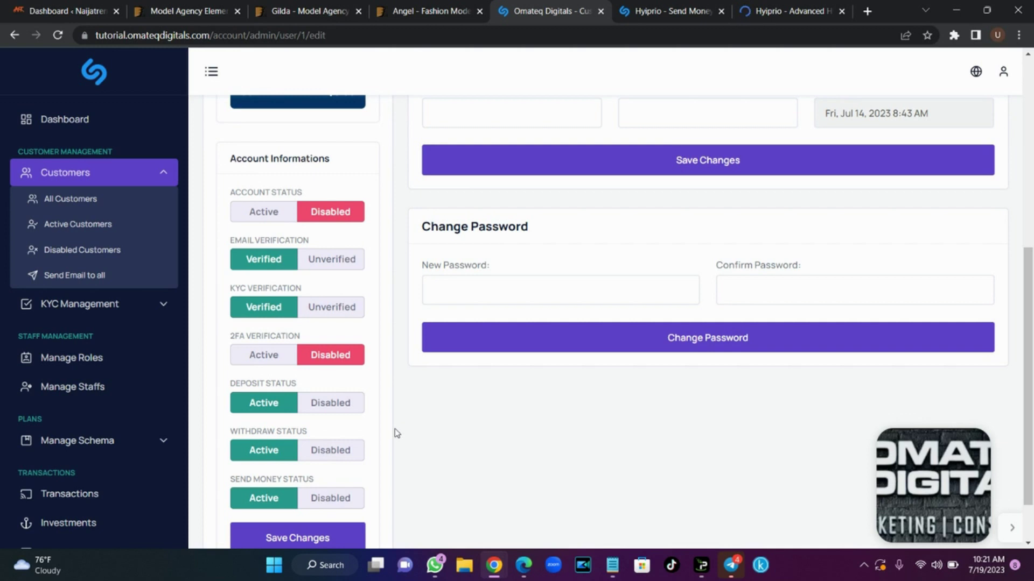
left_click_drag(1031, 329, 1031, 369)
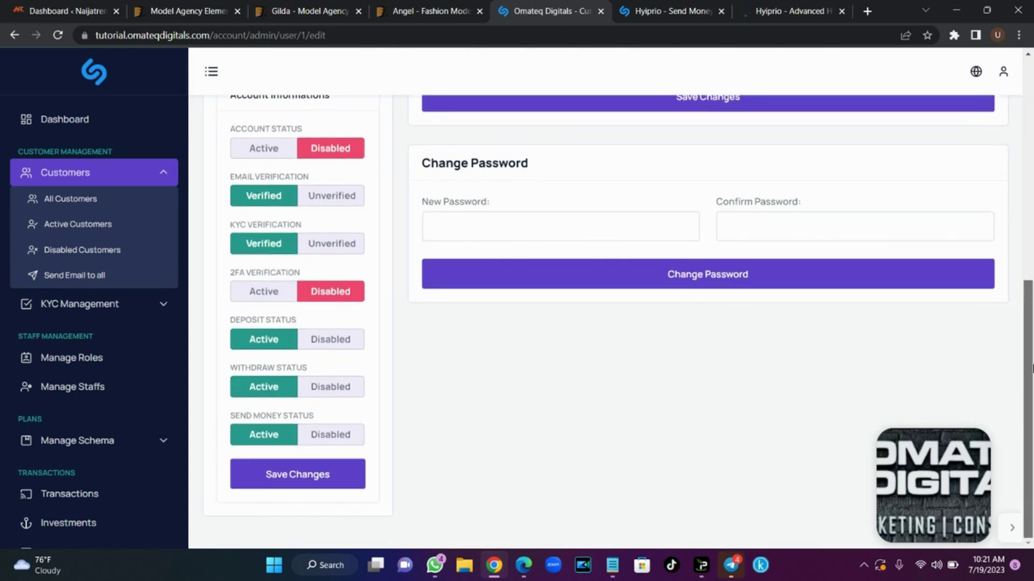
left_click(341, 345)
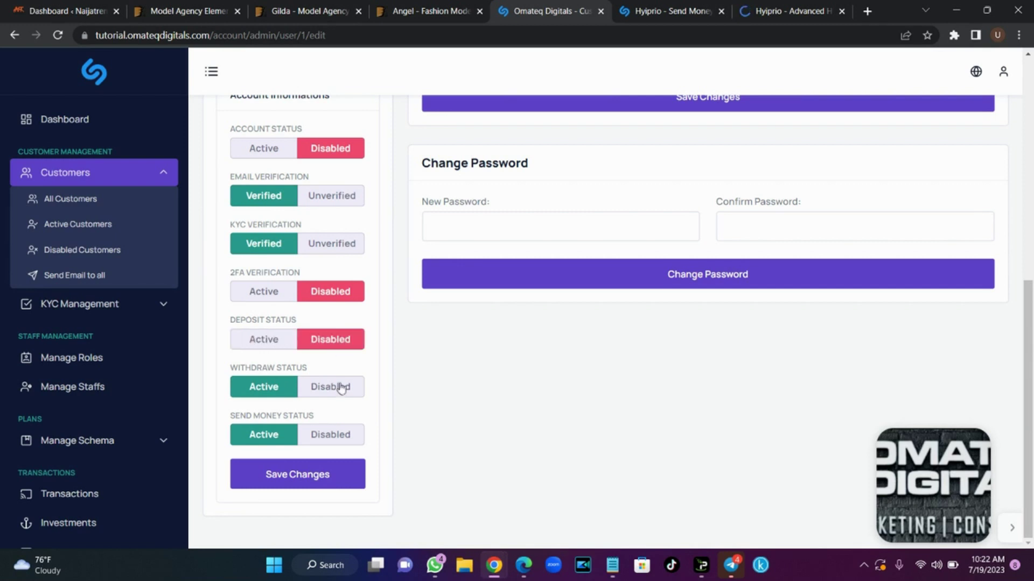
left_click(341, 389)
left_click(347, 435)
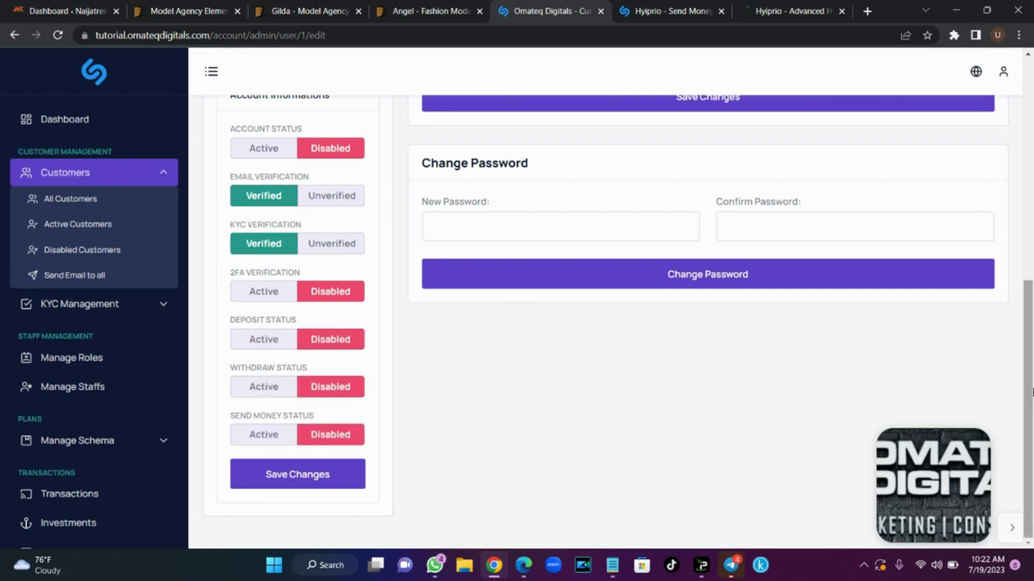
left_click_drag(1031, 357, 1032, 159)
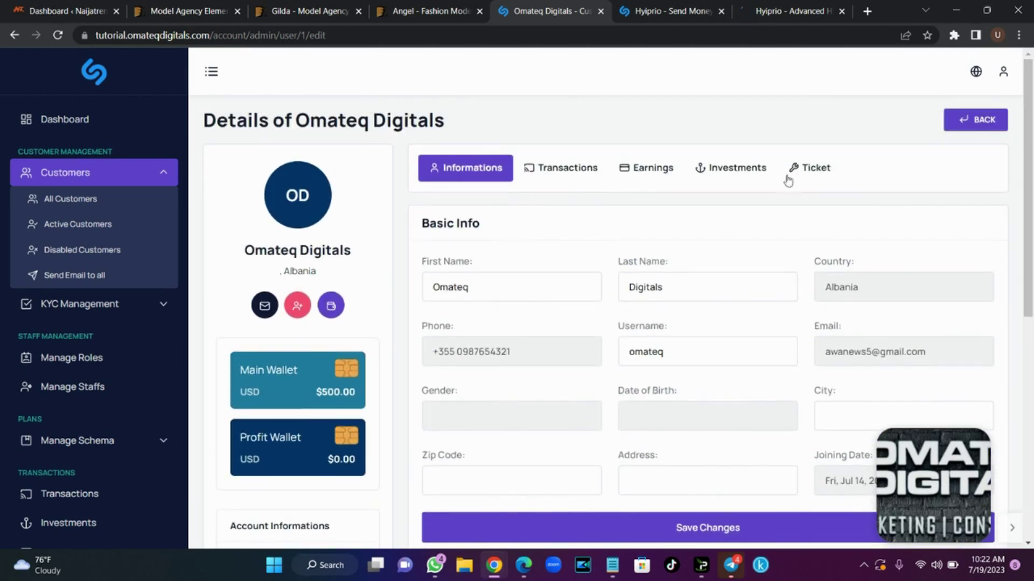
Add 500 USD to the customer's Main Wallet via the Fund balance form
left_click(331, 306)
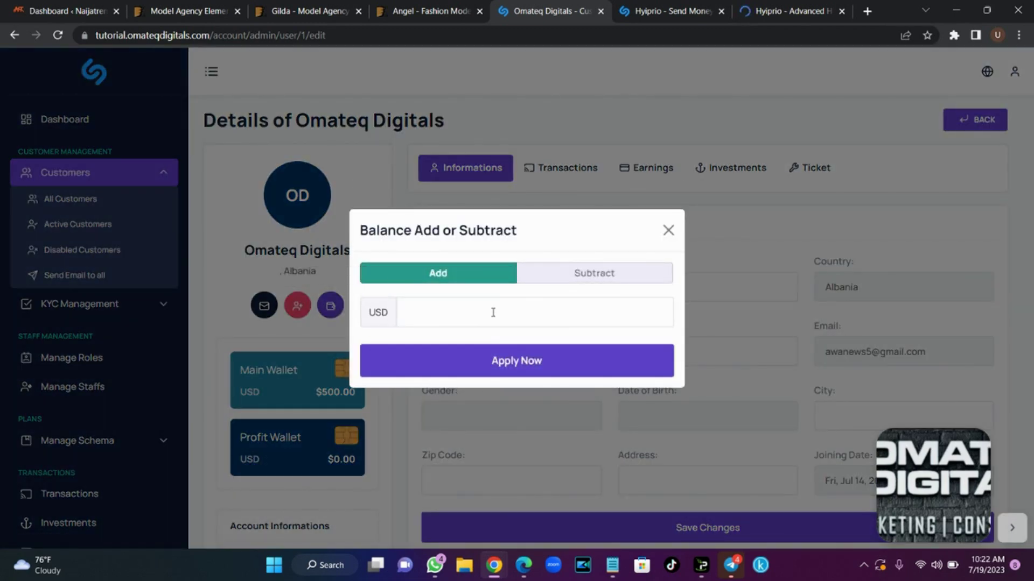
left_click(493, 312)
left_click(486, 347)
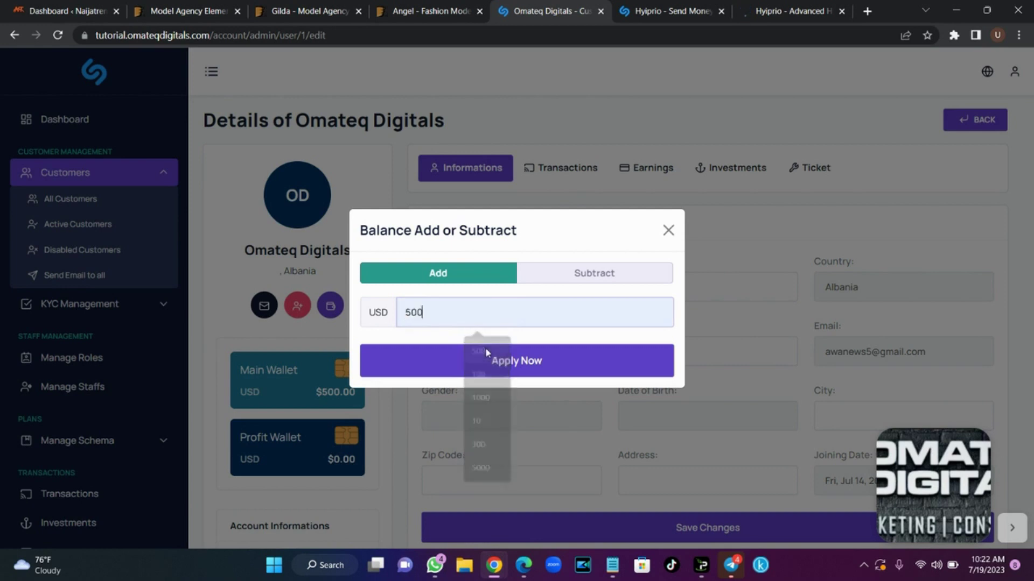
left_click(527, 375)
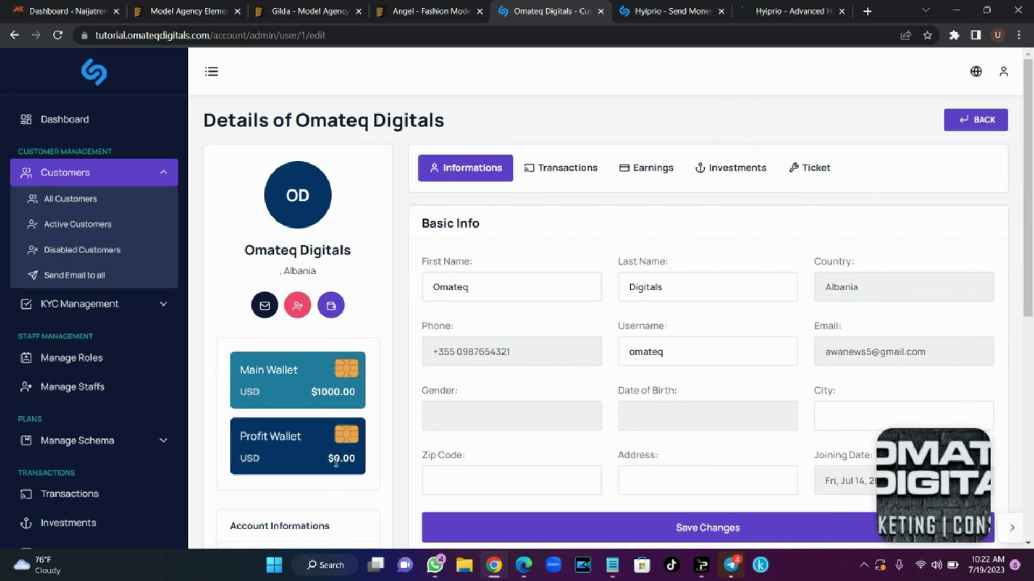
Go through the customer's Transactions, Earnings, Investments and Ticket tabs
left_click_drag(1028, 222, 1032, 248)
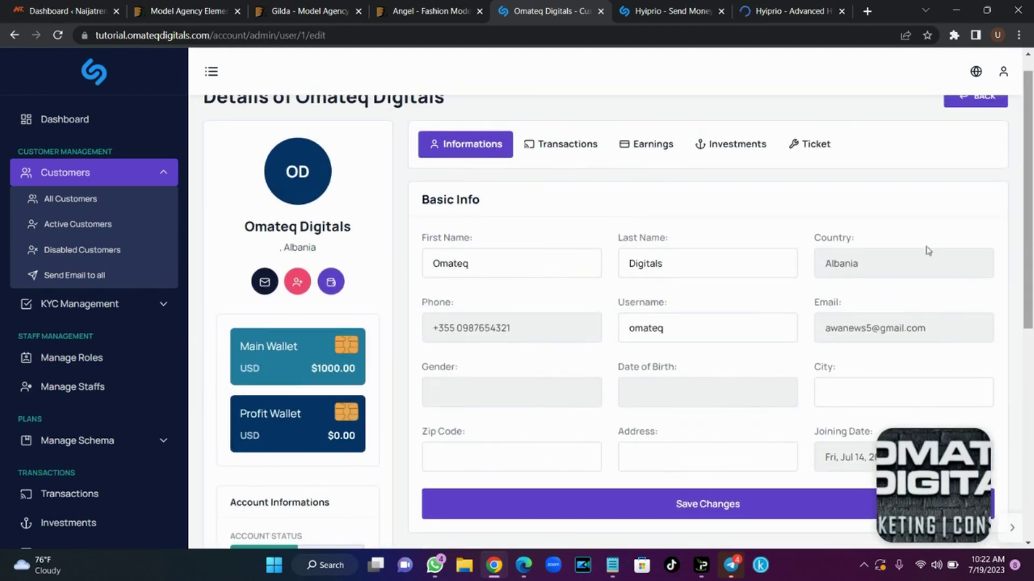
left_click(584, 143)
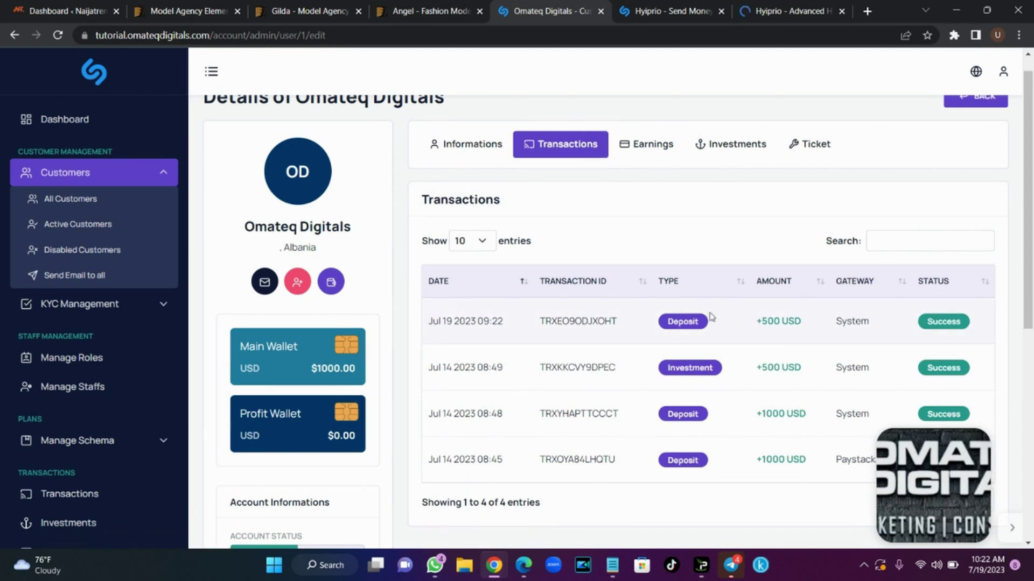
left_click(636, 156)
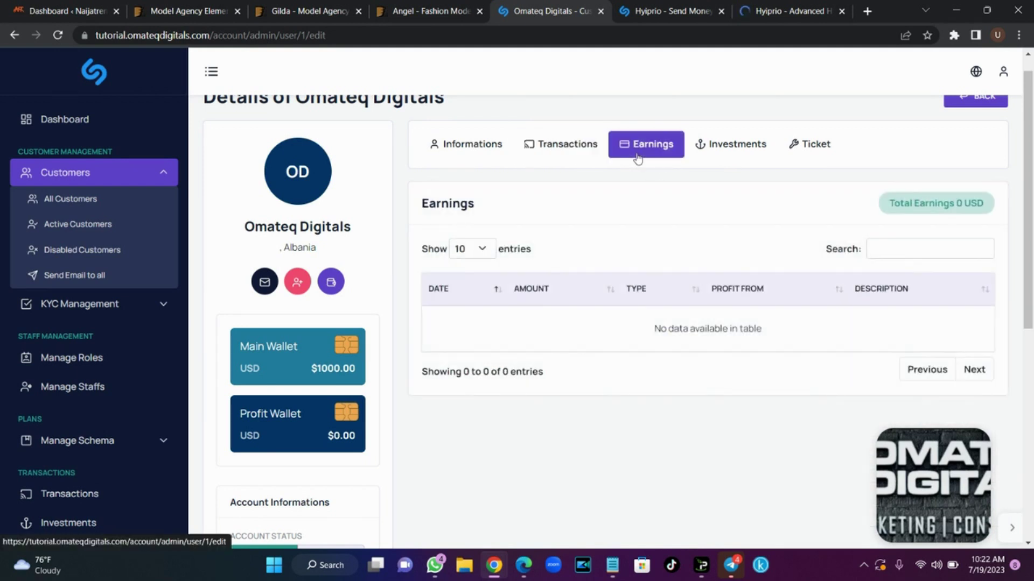
left_click(727, 146)
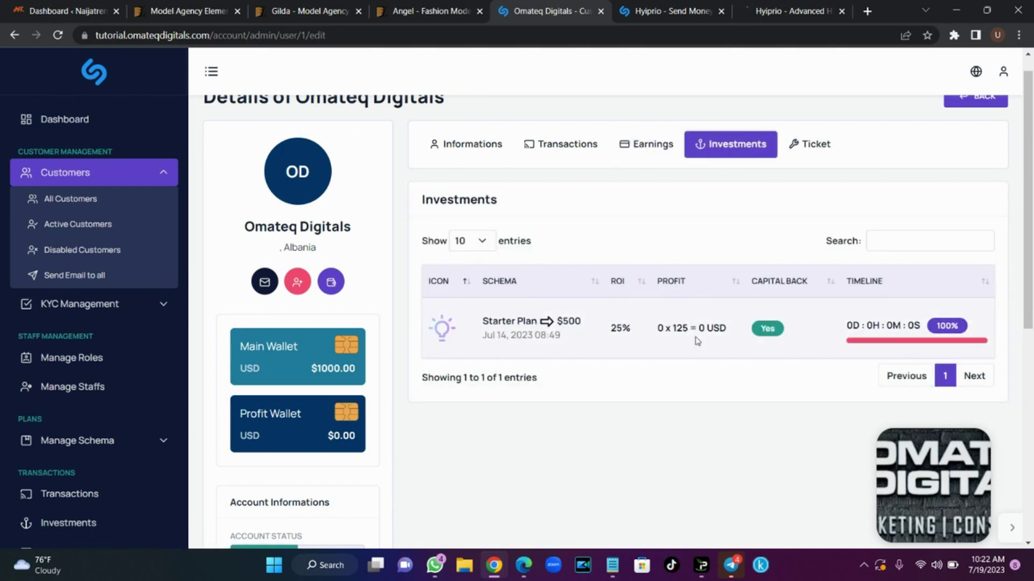
left_click(813, 157)
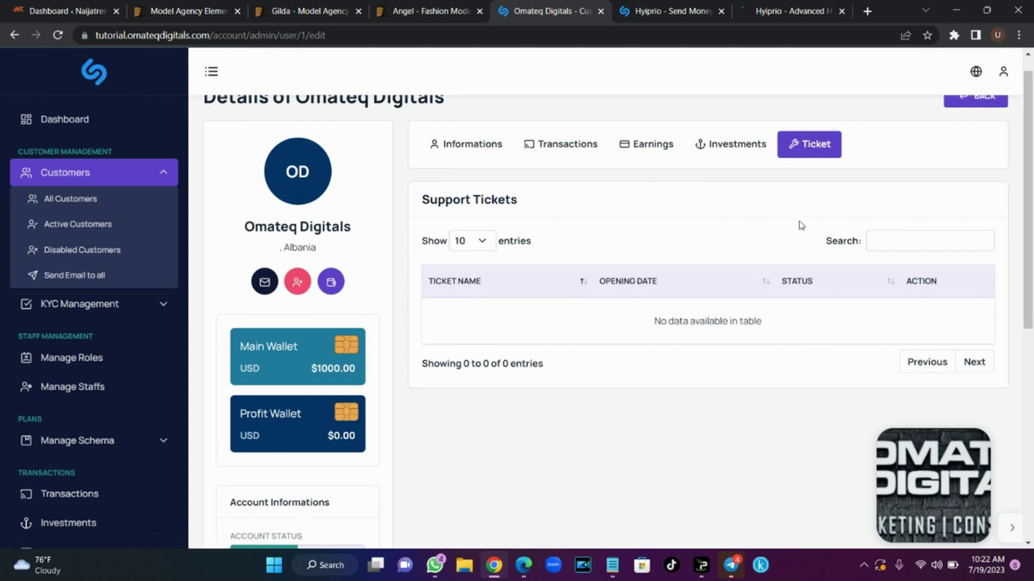
scroll(592, 189, "up", 1)
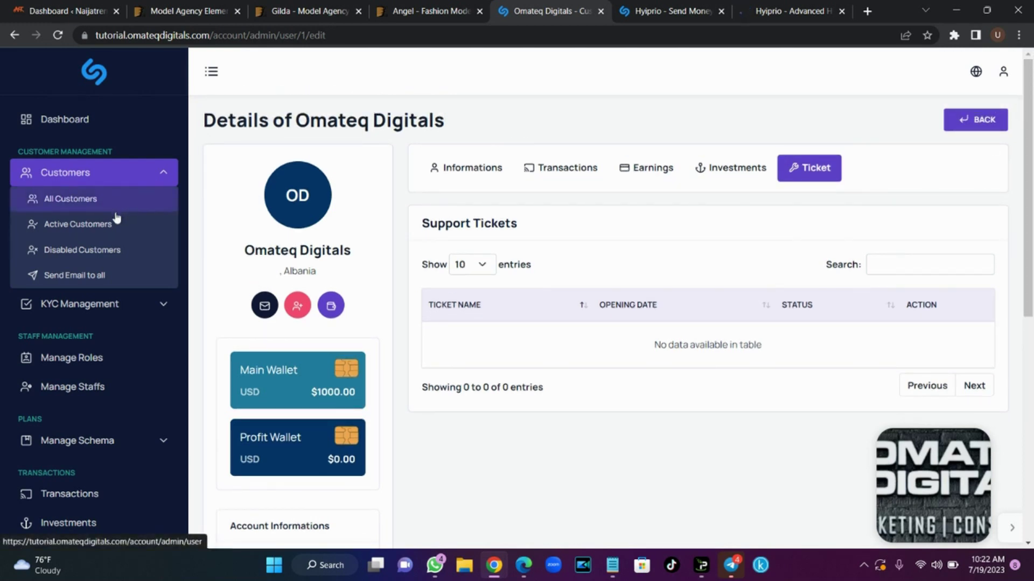
Check the Active and Disabled Customers lists, then bring up Send Email to All
left_click(114, 231)
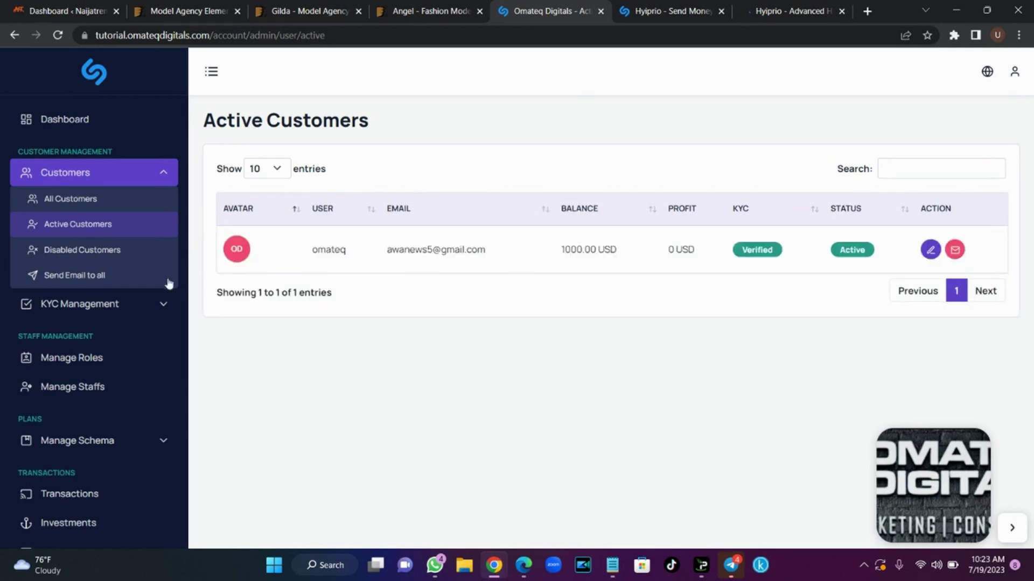
left_click(103, 252)
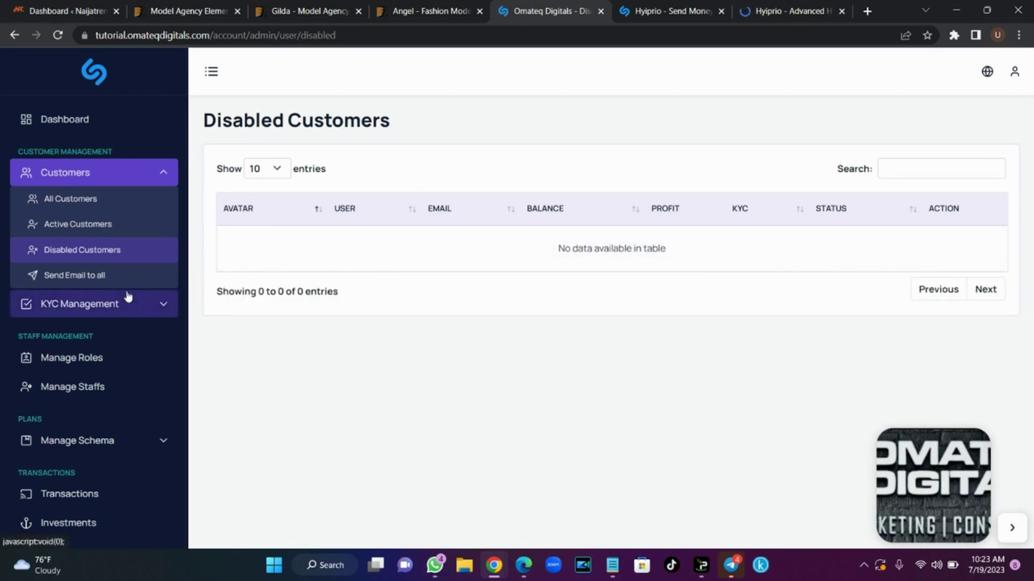
left_click(106, 276)
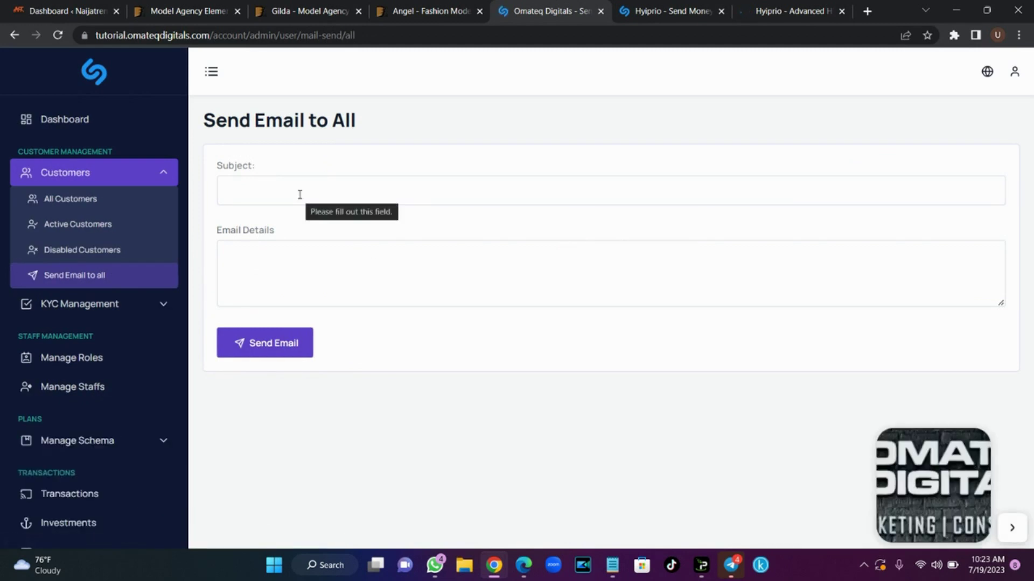
Set the broadcast email subject to 'I have a job for you'
left_click(299, 195)
key("Down")
key("Return")
left_click(306, 258)
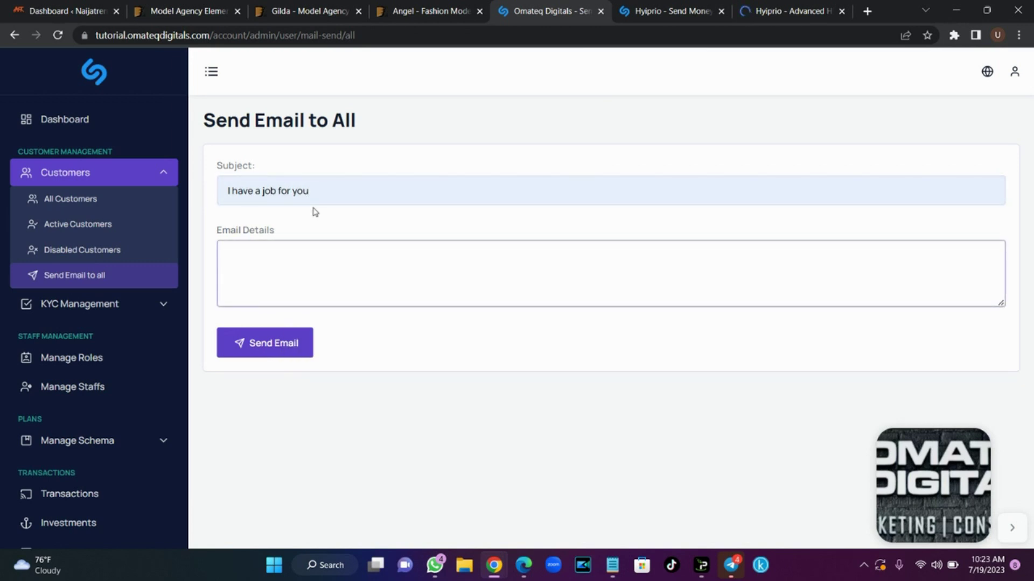
Reload the user's Send Money tab to confirm the $1000.00 balance, then return to admin
left_click(671, 11)
left_click_drag(671, 11, 811, 6)
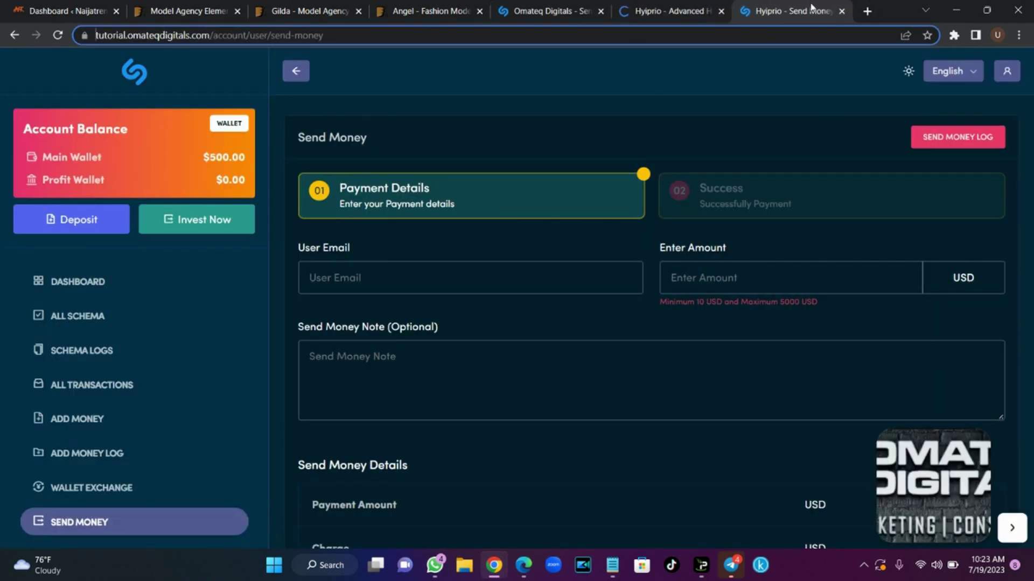
left_click(57, 35)
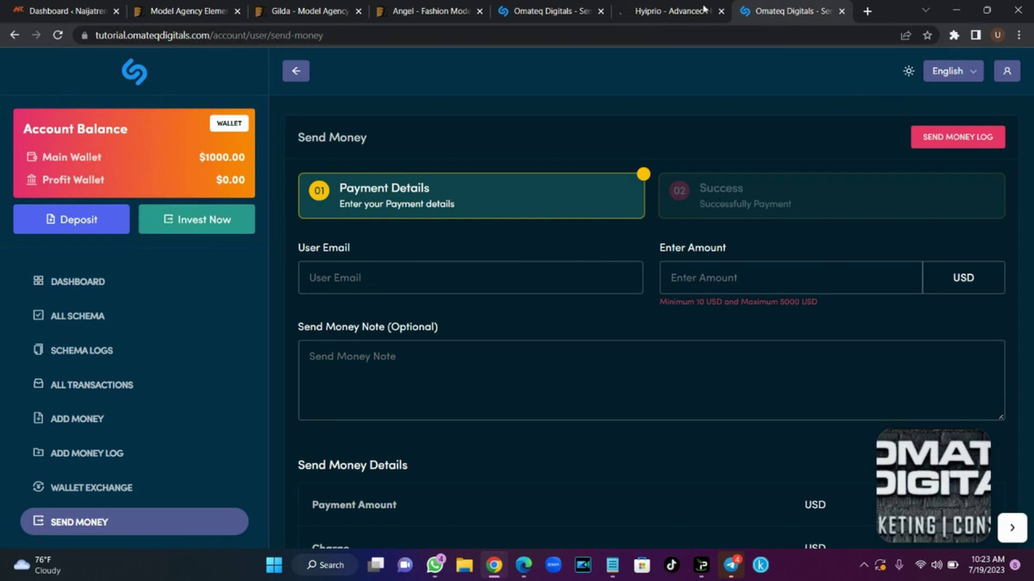
left_click(678, 11)
left_click(553, 6)
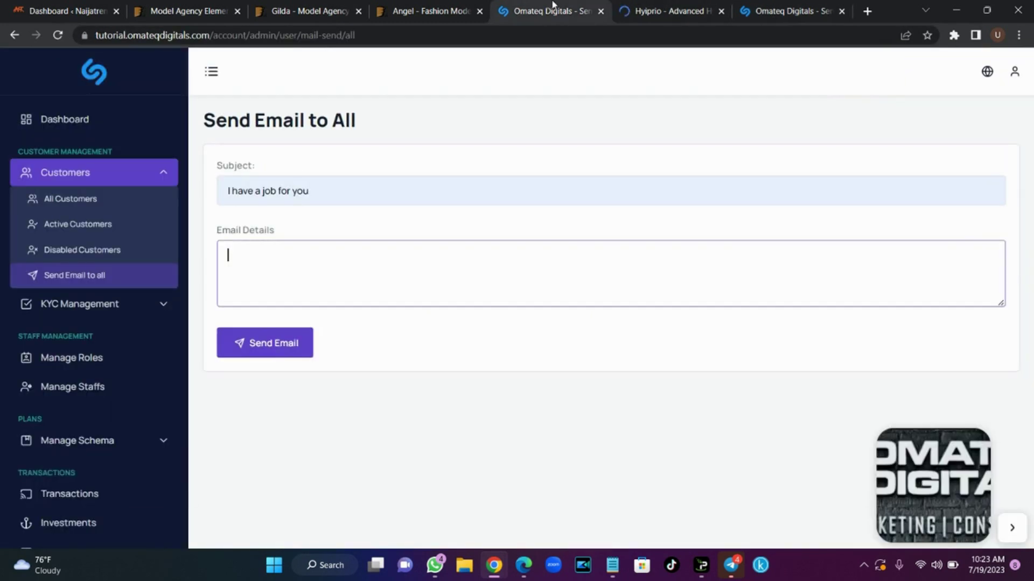
left_click(155, 182)
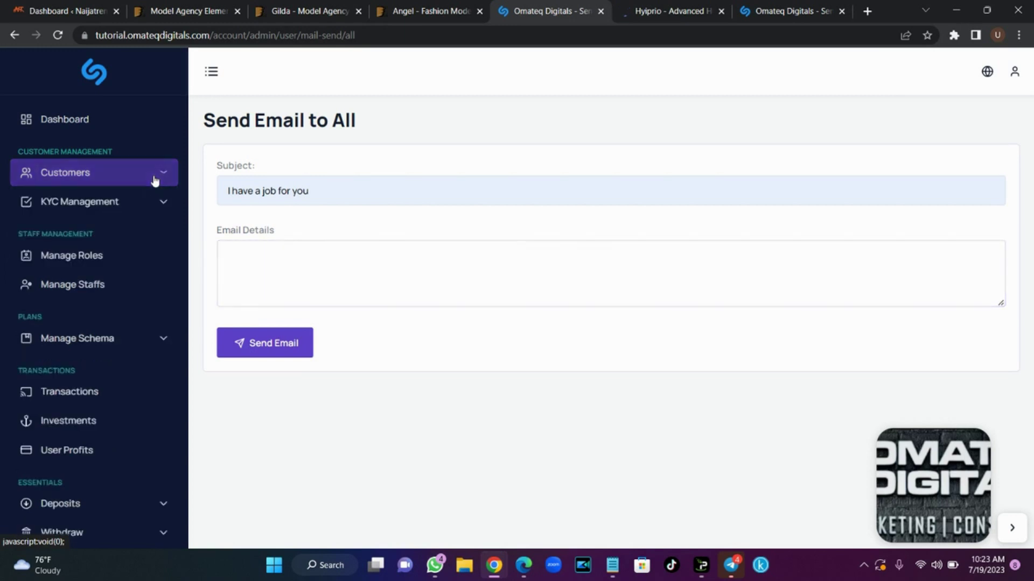
Open the KYC Forms list under KYC Management and start a new KYC form
left_click(164, 208)
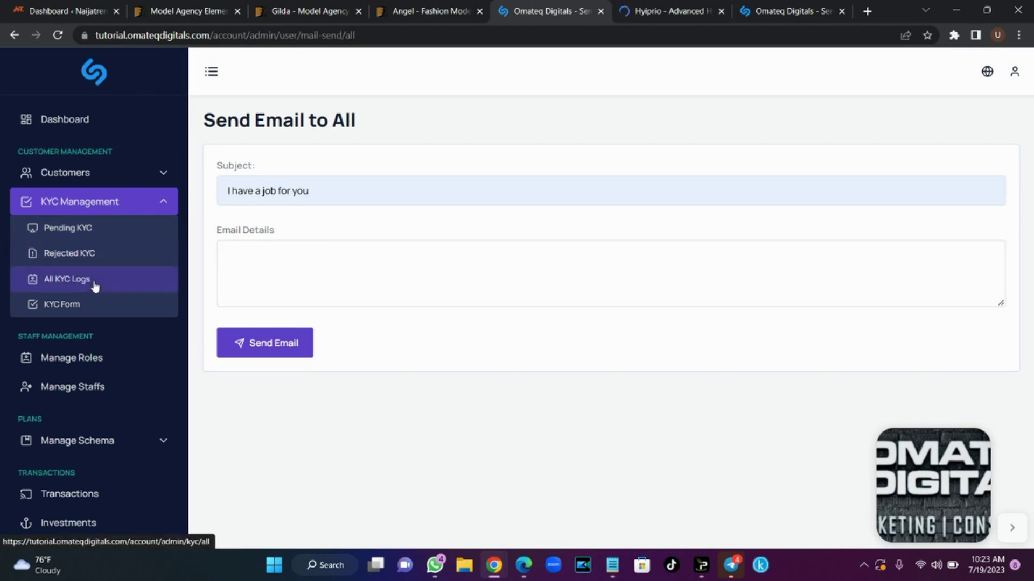
left_click(95, 315)
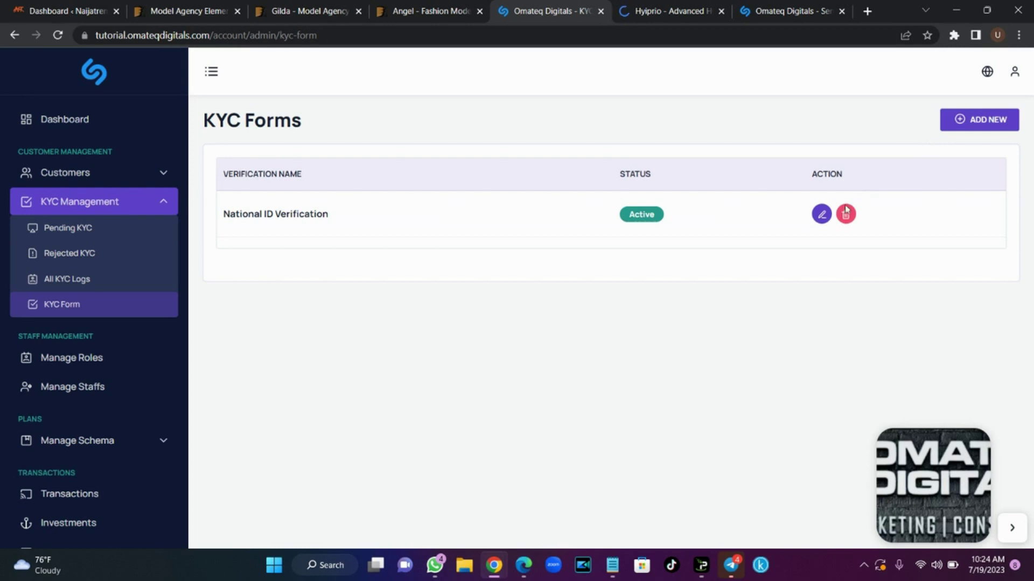
left_click(978, 117)
Add a file-upload field to the new KYC form
left_click(486, 186)
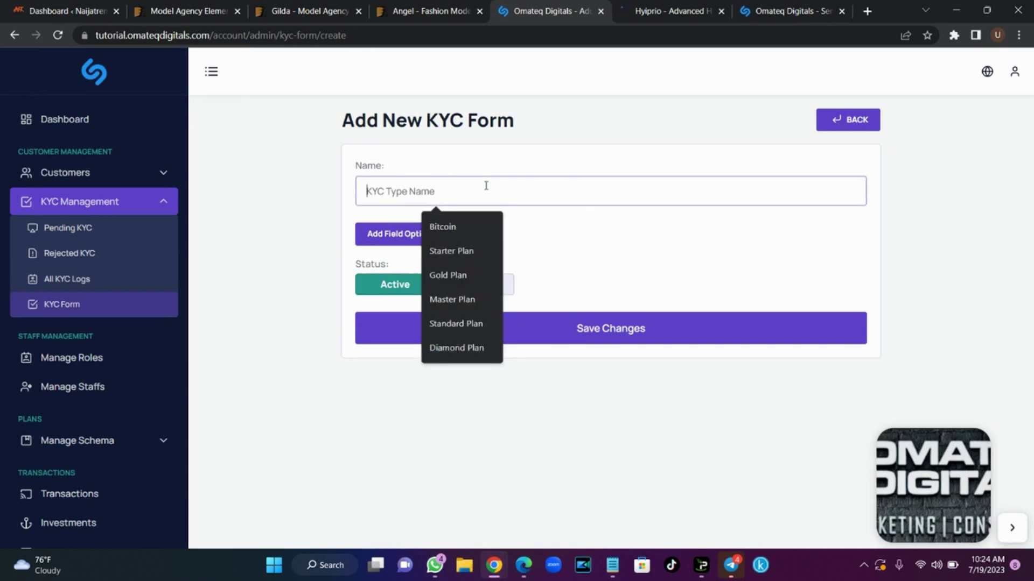
left_click(323, 240)
left_click(419, 236)
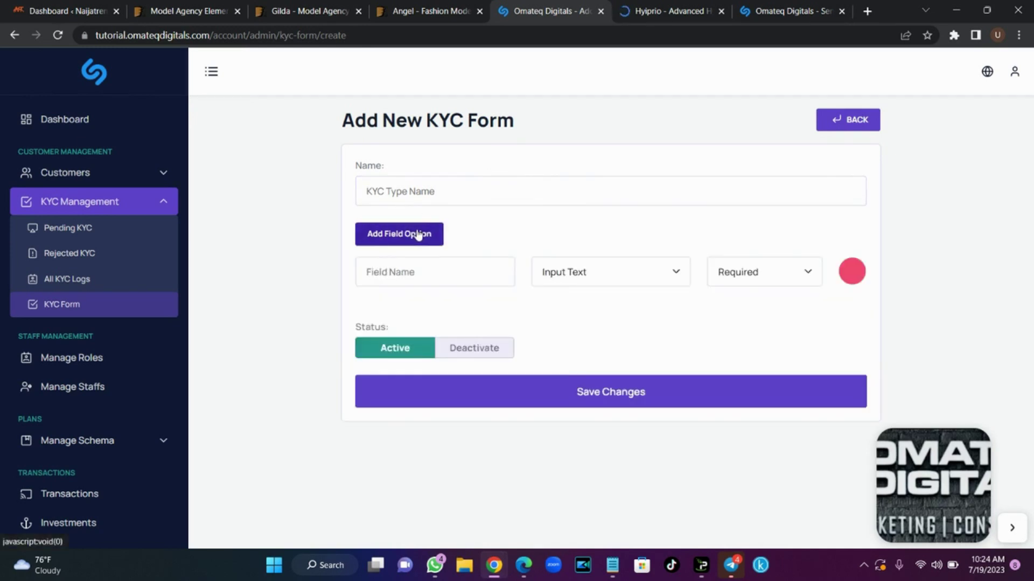
left_click(437, 260)
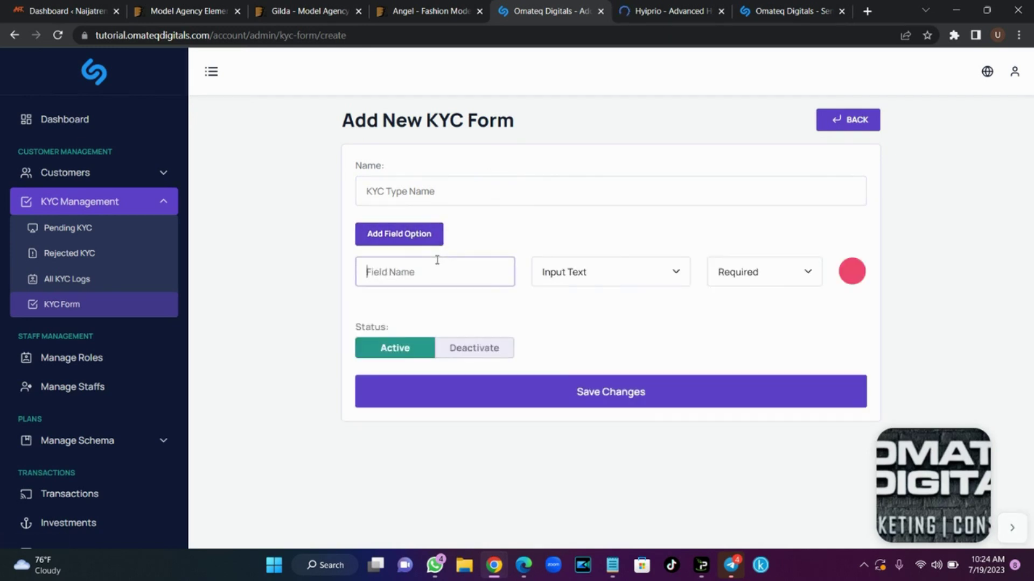
left_click(551, 275)
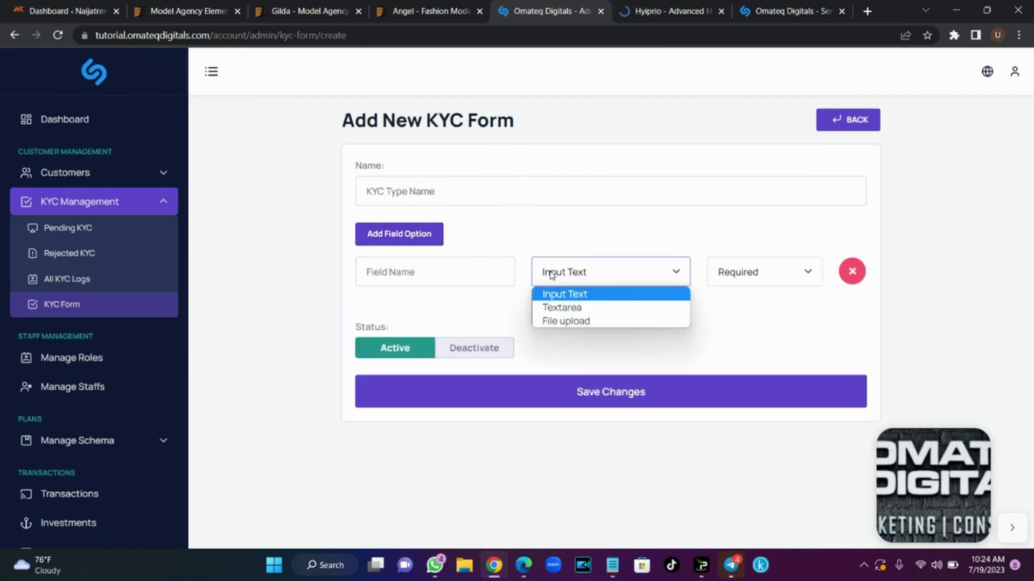
left_click(570, 322)
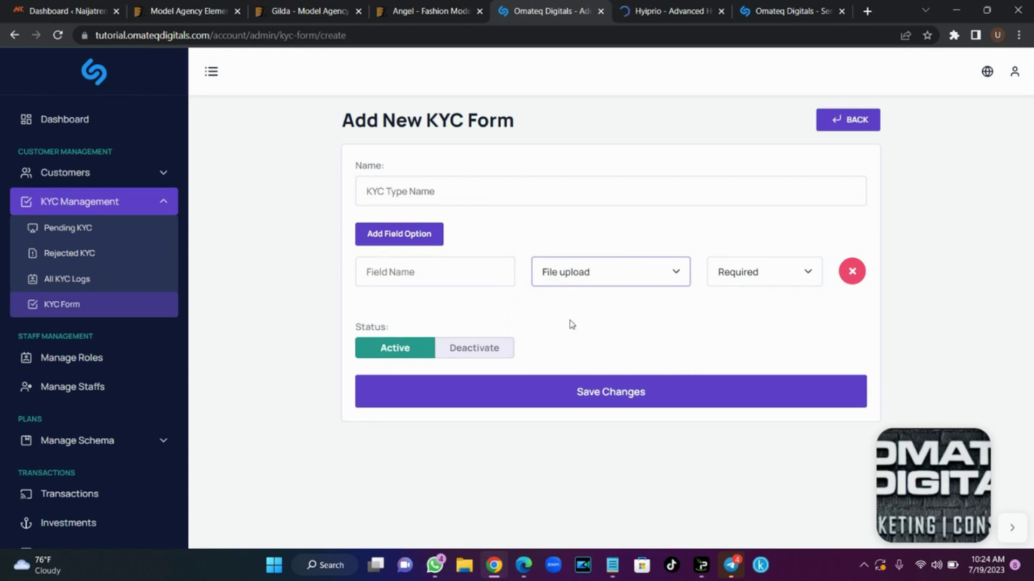
left_click(761, 280)
left_click(763, 309)
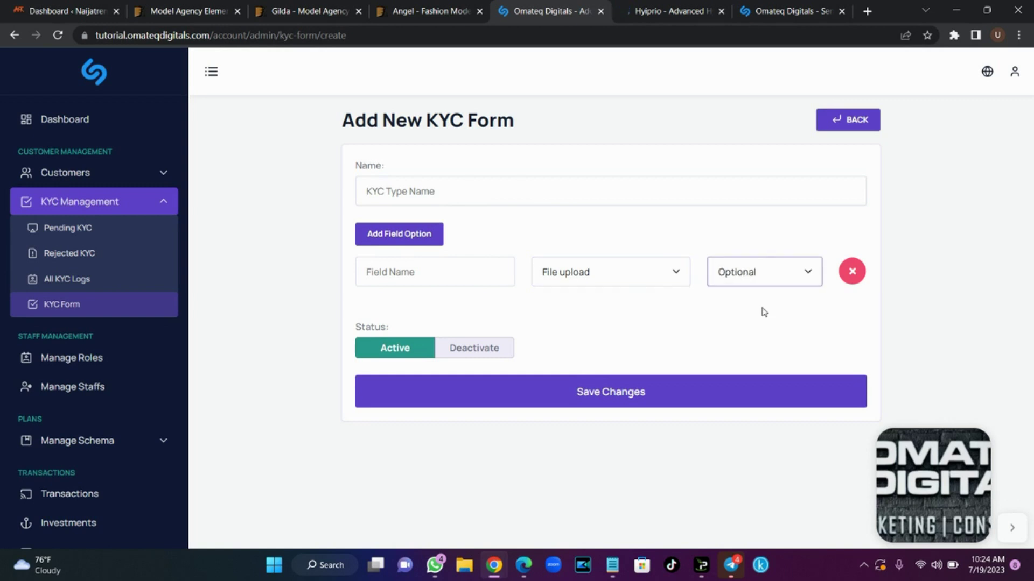
left_click(764, 268)
left_click(763, 297)
Name the field 'Driver License', fixing the typo, and make it optional
left_click(372, 265)
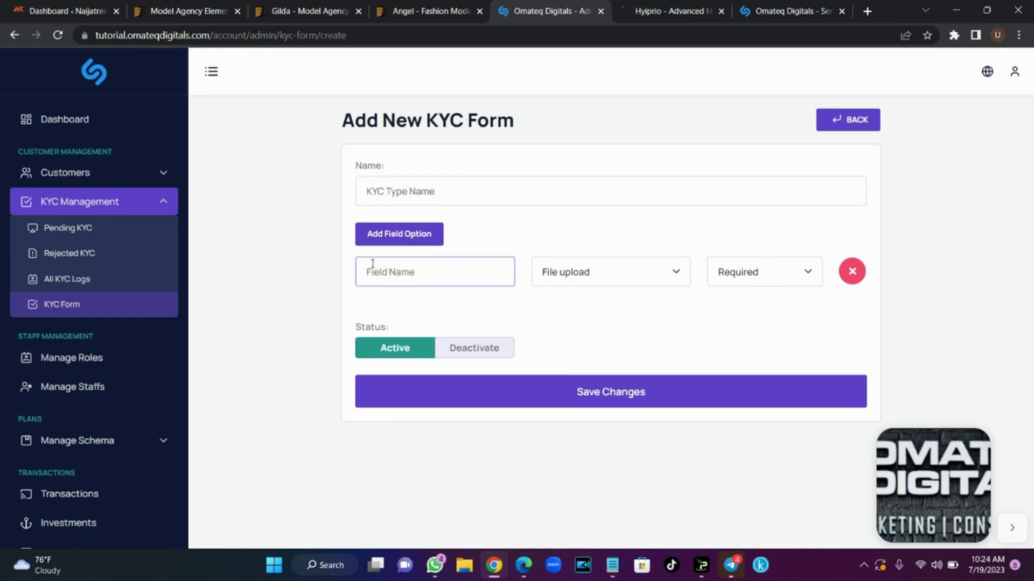
type("Driver Licnse")
right_click(408, 274)
left_click(437, 286)
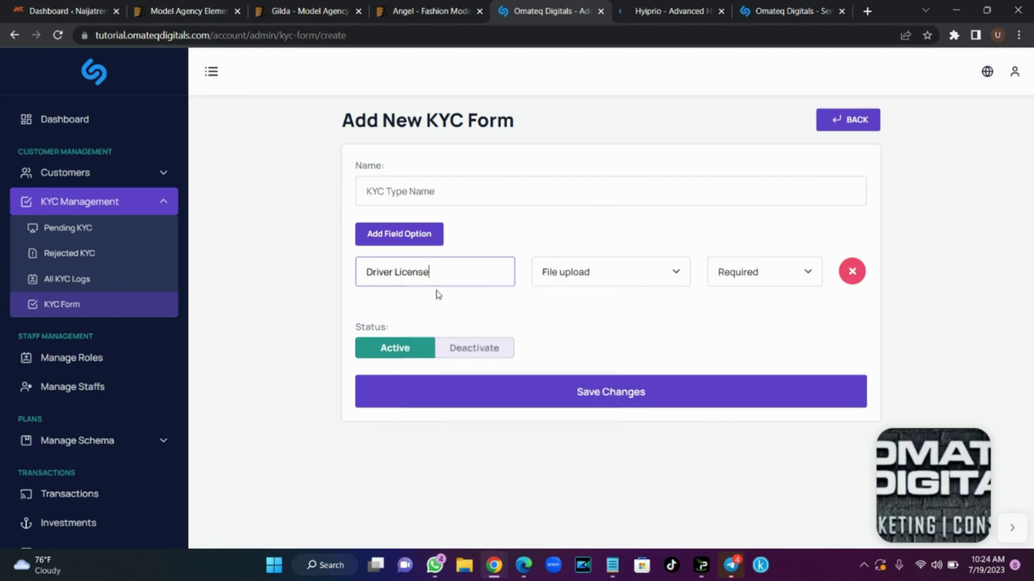
left_click(782, 280)
left_click(771, 305)
Name the KYC form 'Driver License' and save it
left_click(455, 197)
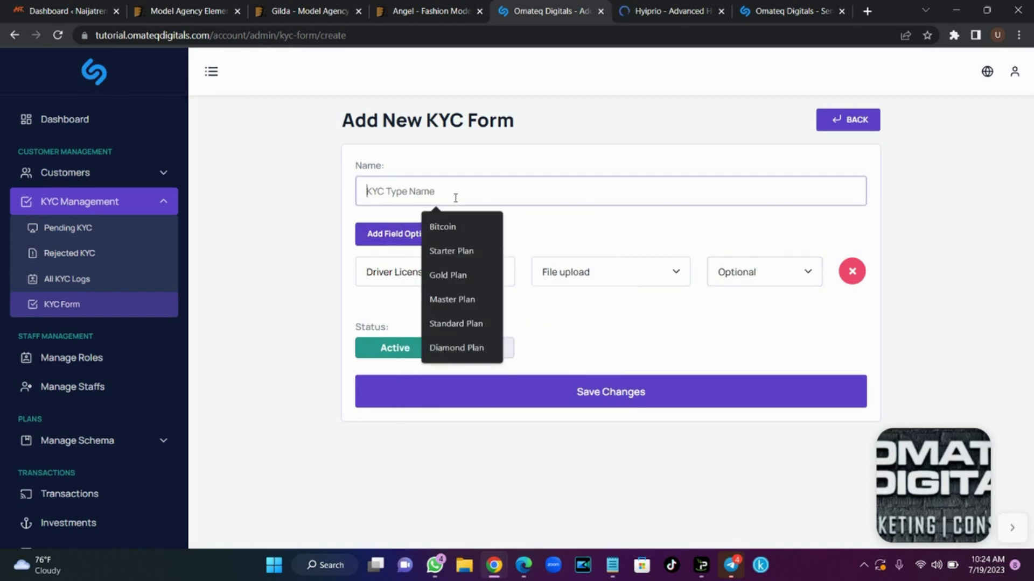
left_click(598, 313)
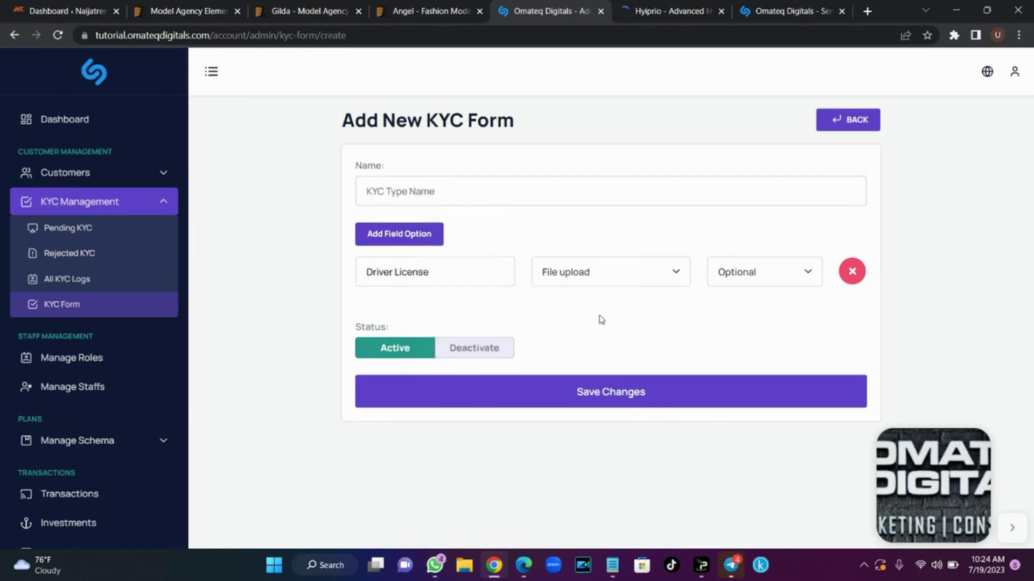
left_click(440, 191)
type("Driver License")
left_click(611, 380)
left_click(620, 393)
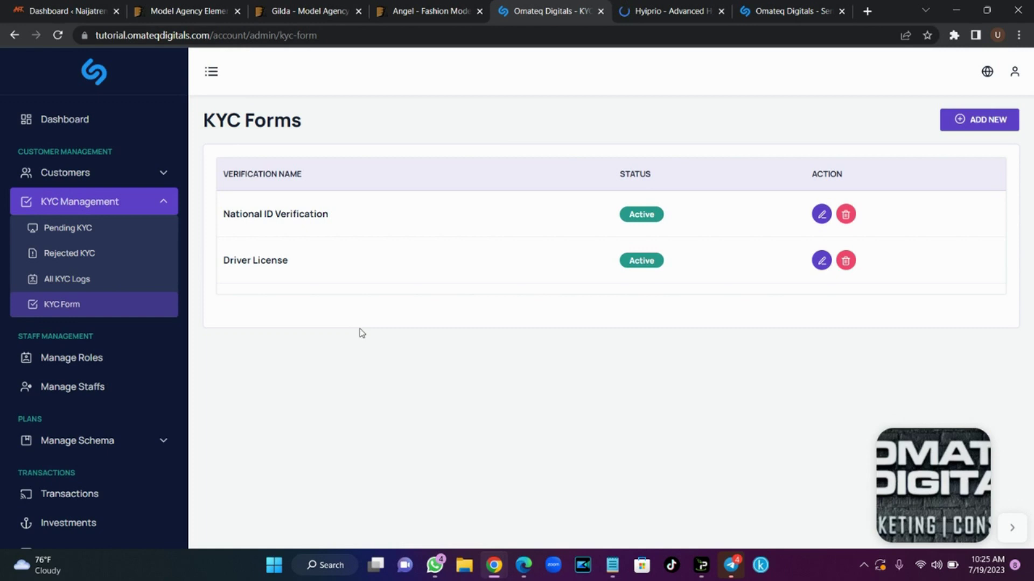
Check the Pending, Rejected and All KYC logs, all empty, then collapse KYC Management
left_click(102, 230)
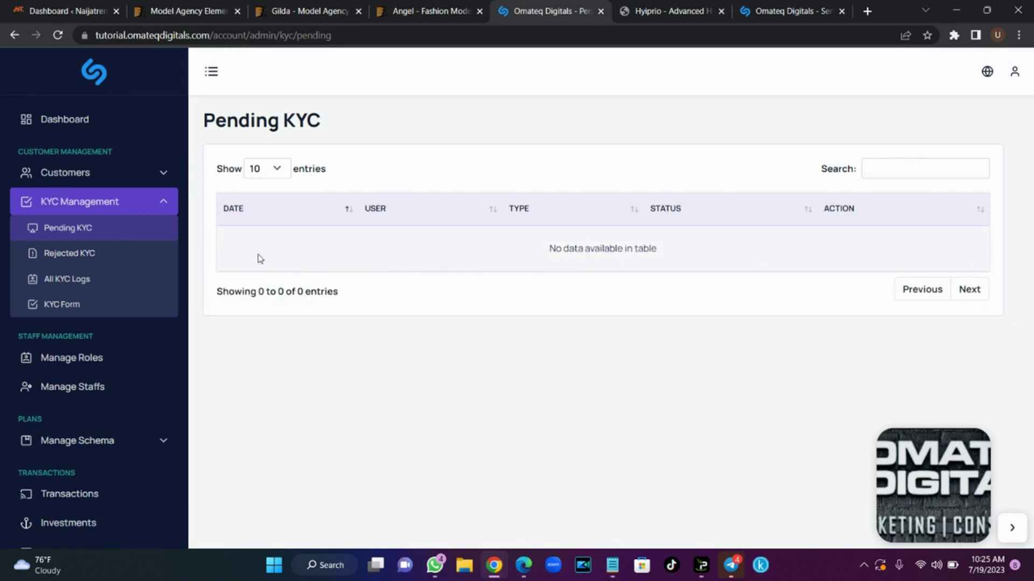
left_click(121, 260)
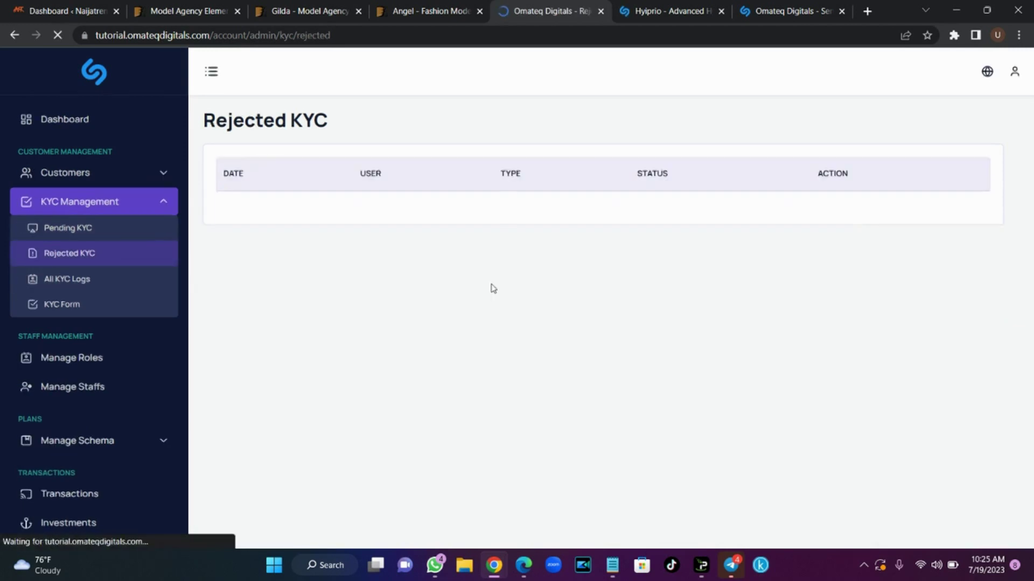
left_click(84, 278)
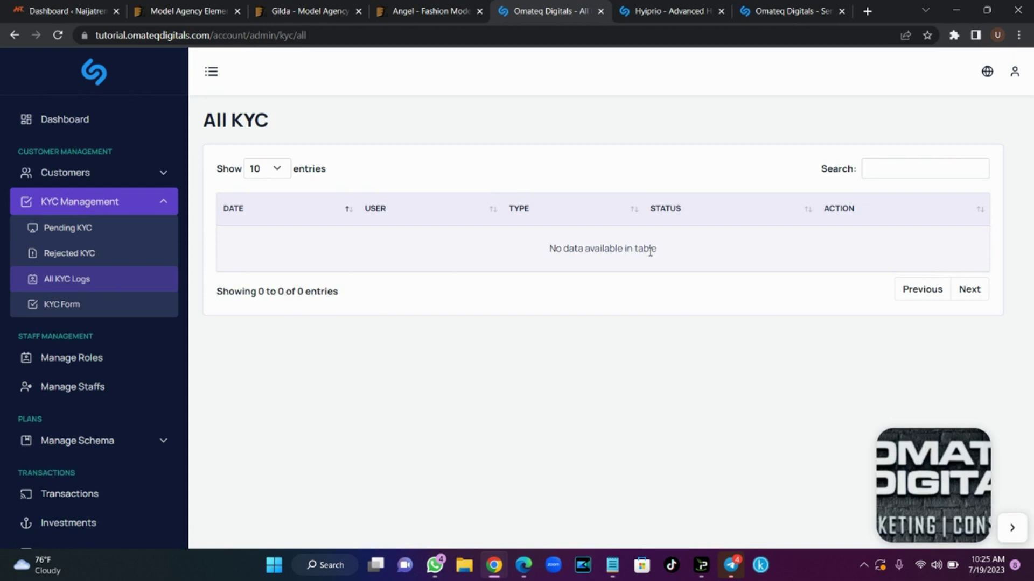
left_click(163, 204)
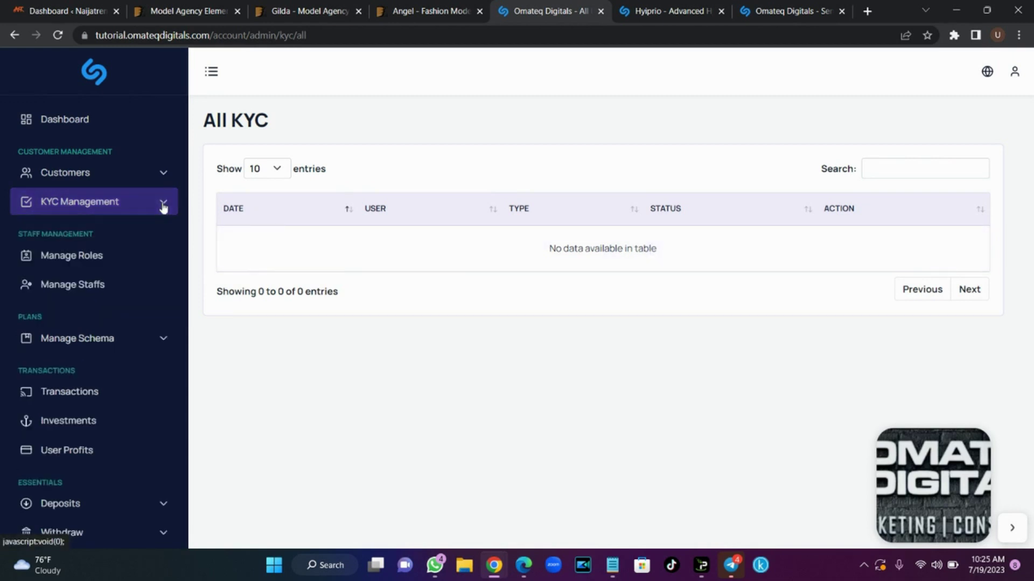
Start a new staff role and grant Customer List and Customer Login permissions
left_click(104, 258)
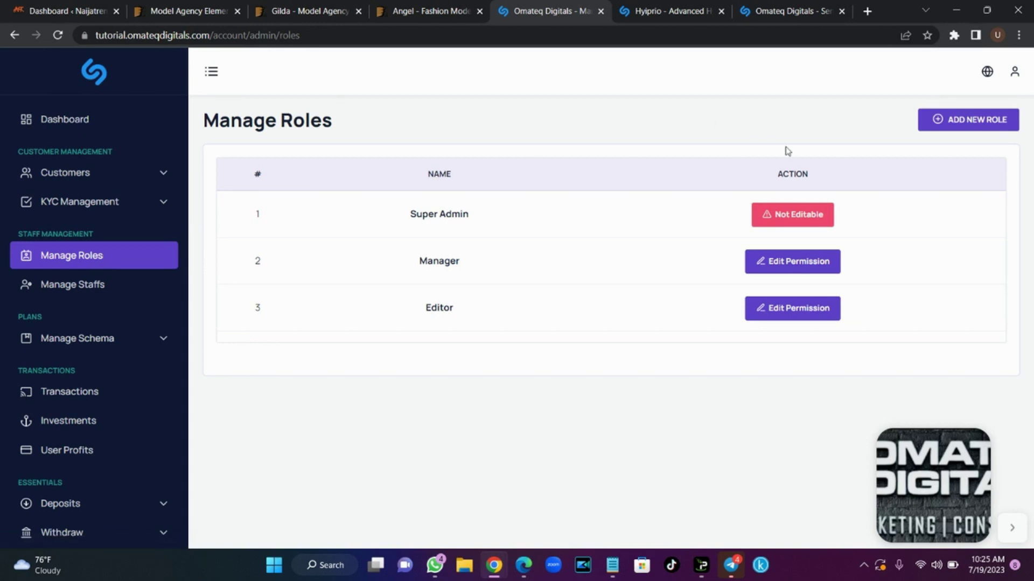
left_click(983, 130)
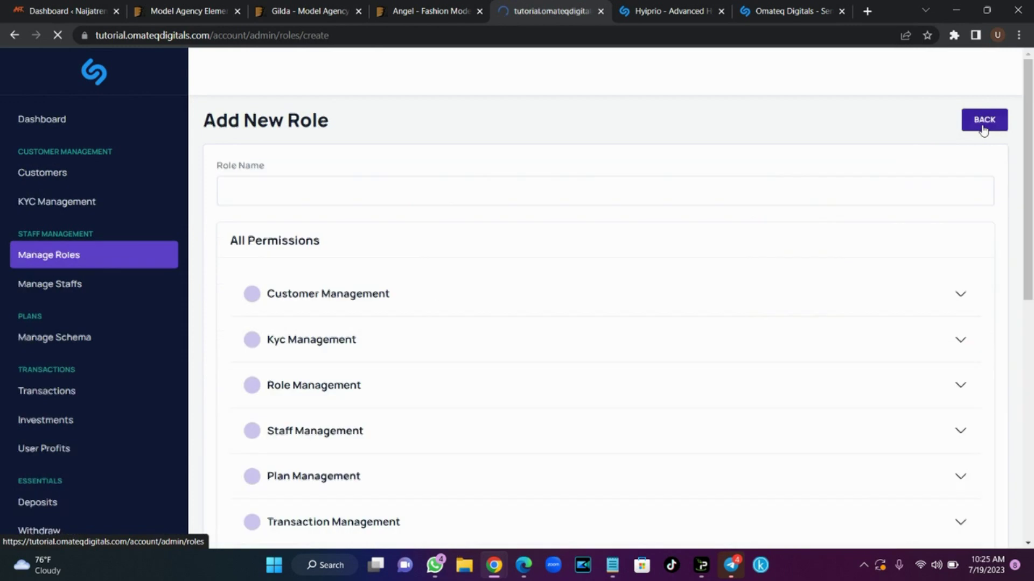
left_click(440, 193)
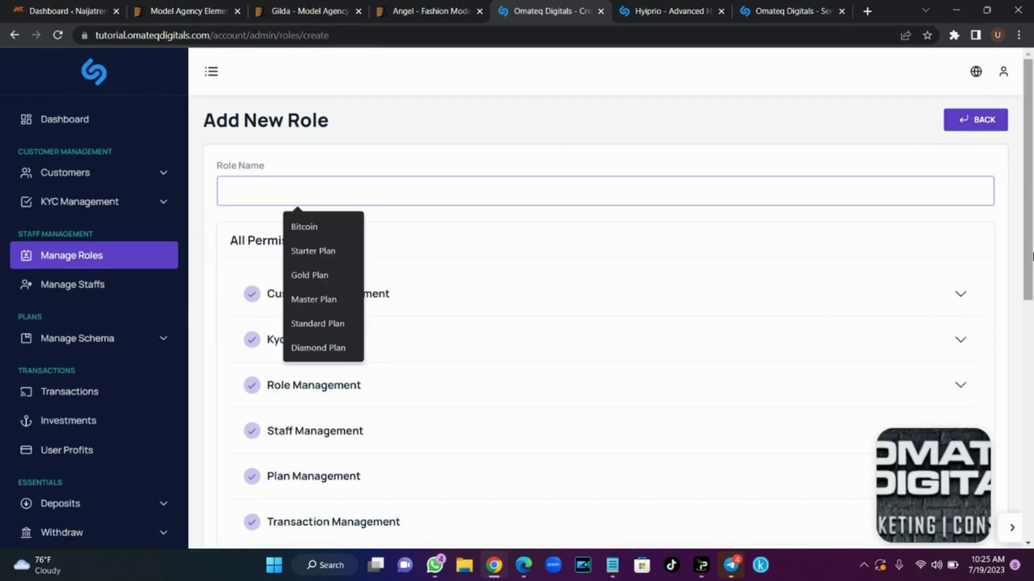
scroll(637, 226, "down", 1)
left_click(549, 226)
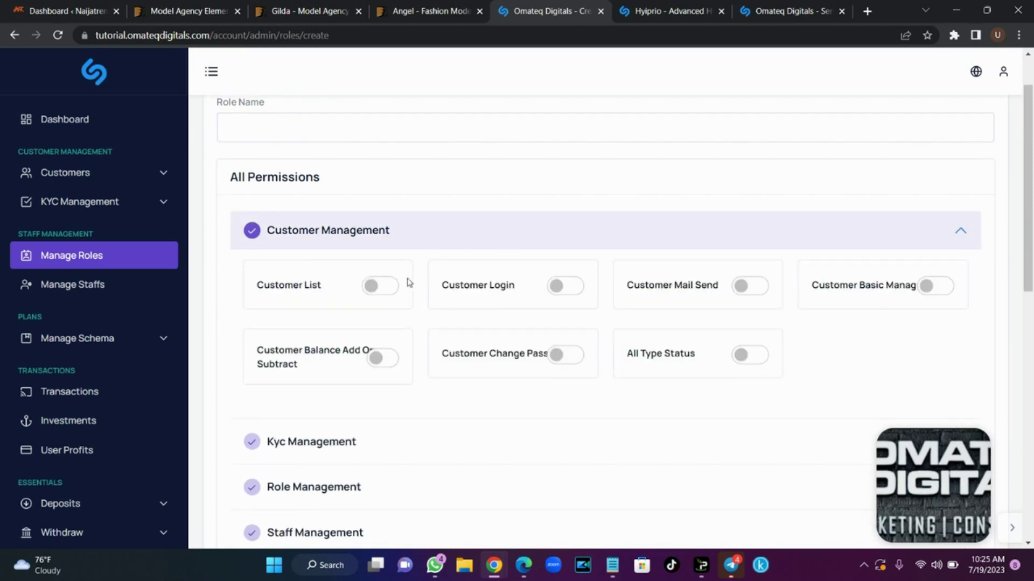
left_click(391, 295)
left_click(758, 293)
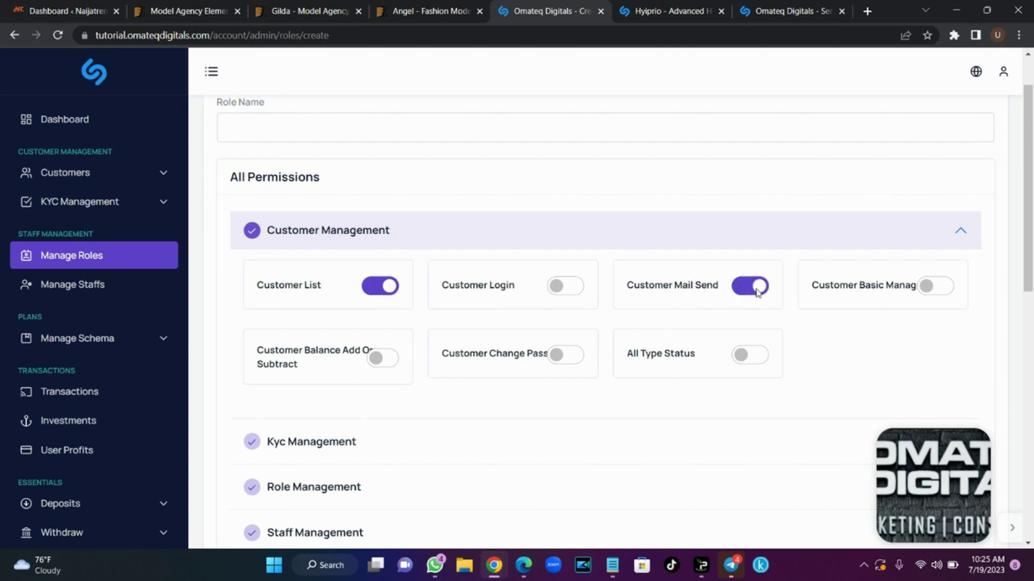
left_click(758, 293)
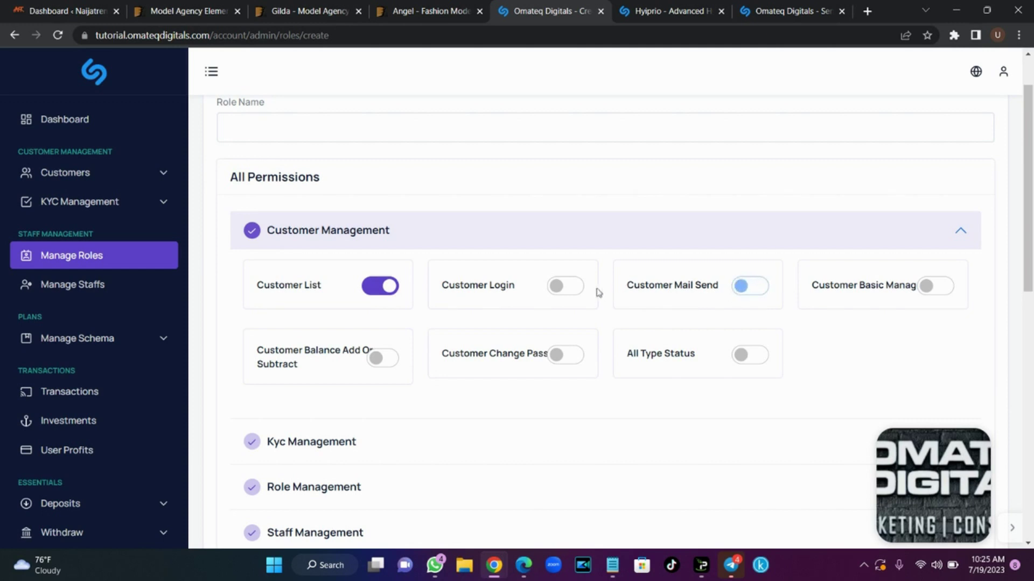
left_click(560, 293)
Browse the Kyc and Plan Management permission groups, then go to Manage Staffs without saving
left_click(491, 240)
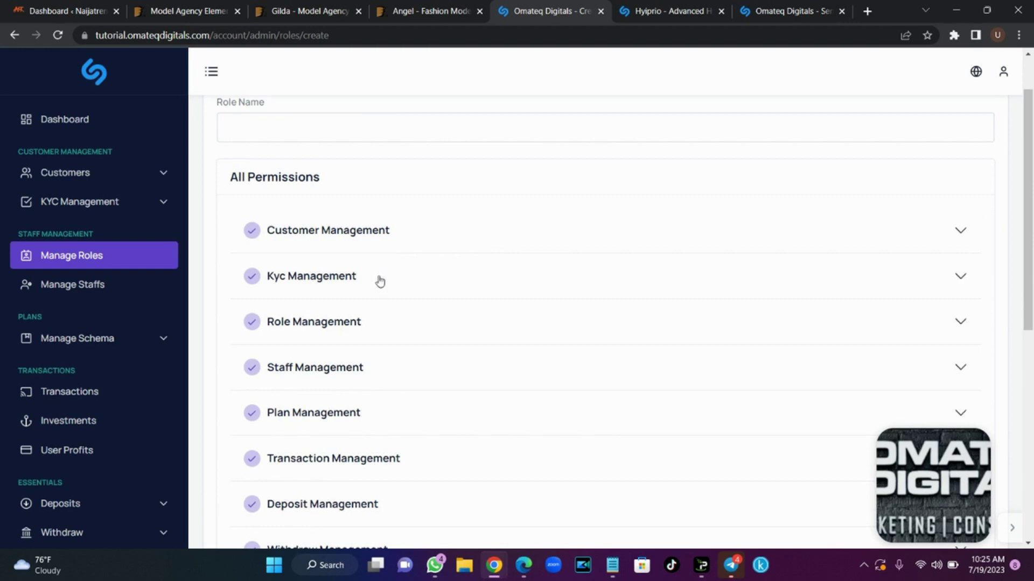
left_click(378, 285)
left_click(377, 284)
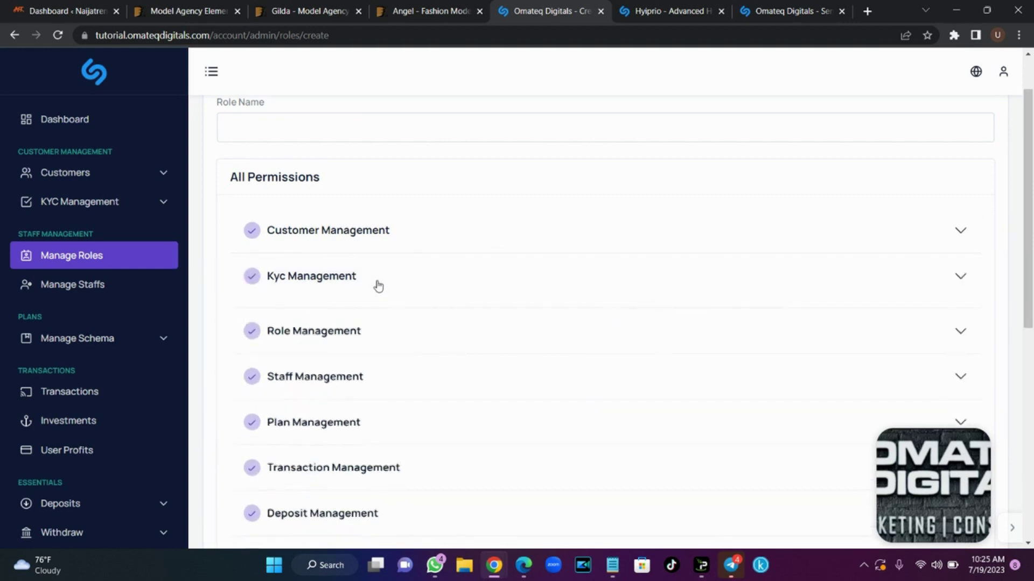
left_click(379, 411)
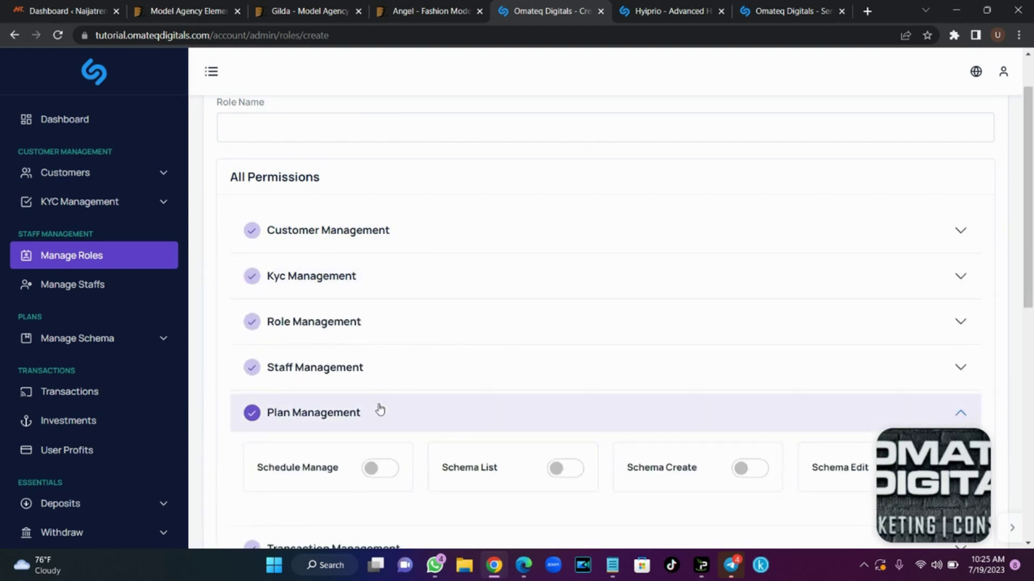
left_click(379, 411)
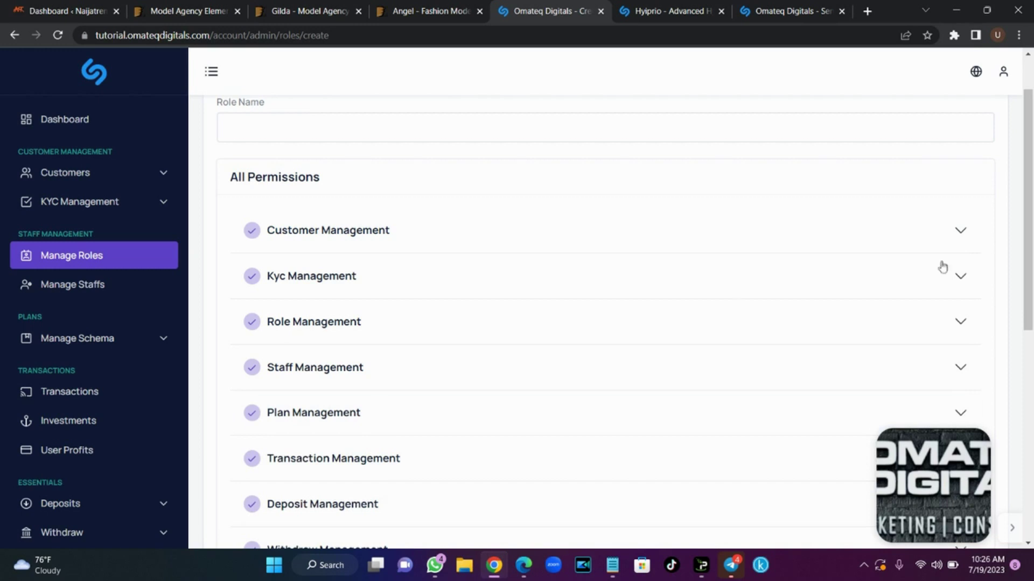
left_click_drag(1032, 233, 1032, 156)
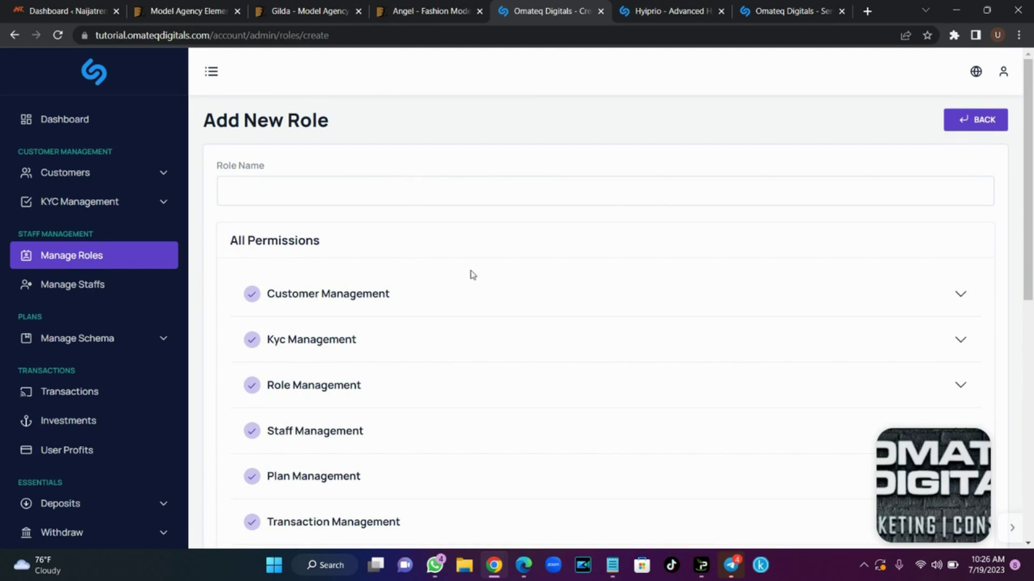
left_click(95, 291)
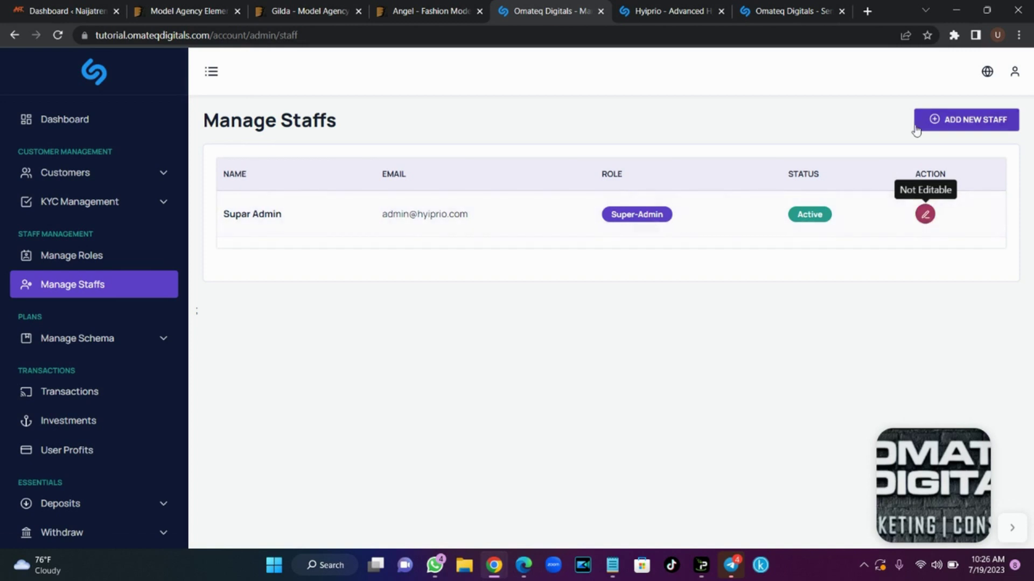
Revisit Manage Roles and Manage Staffs, then expand Manage Schema in the sidebar
left_click(70, 258)
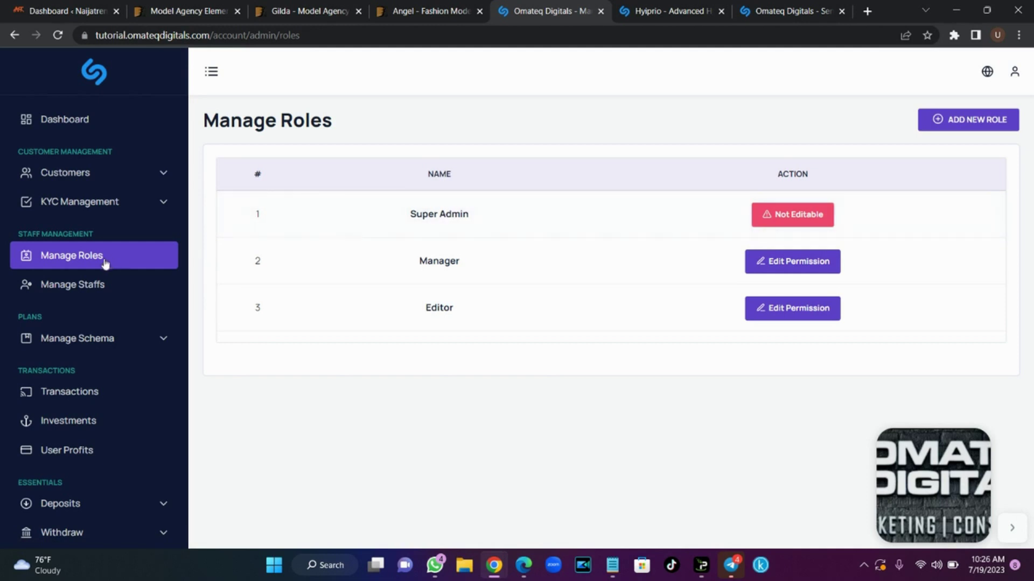
left_click(90, 287)
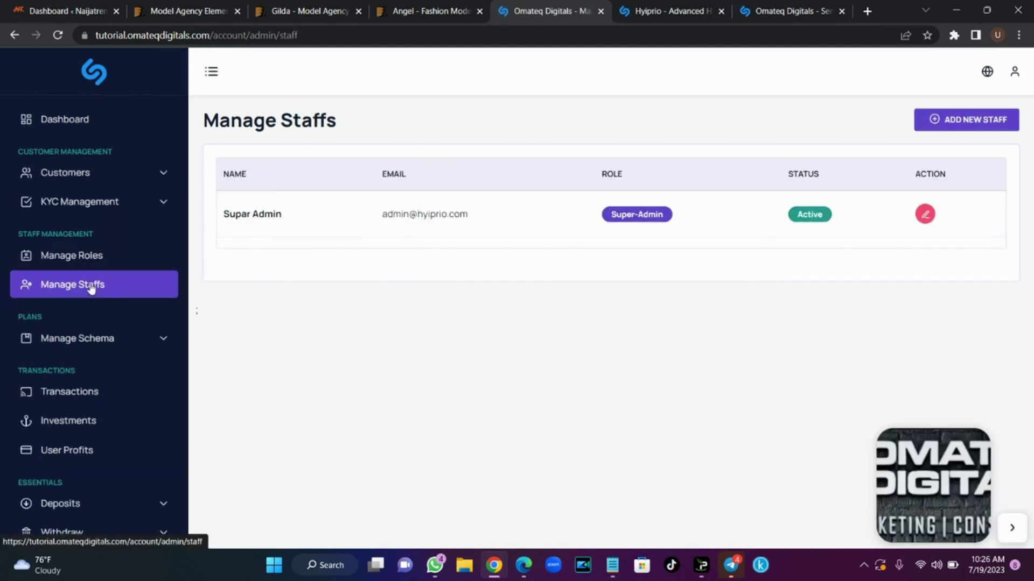
left_click(153, 344)
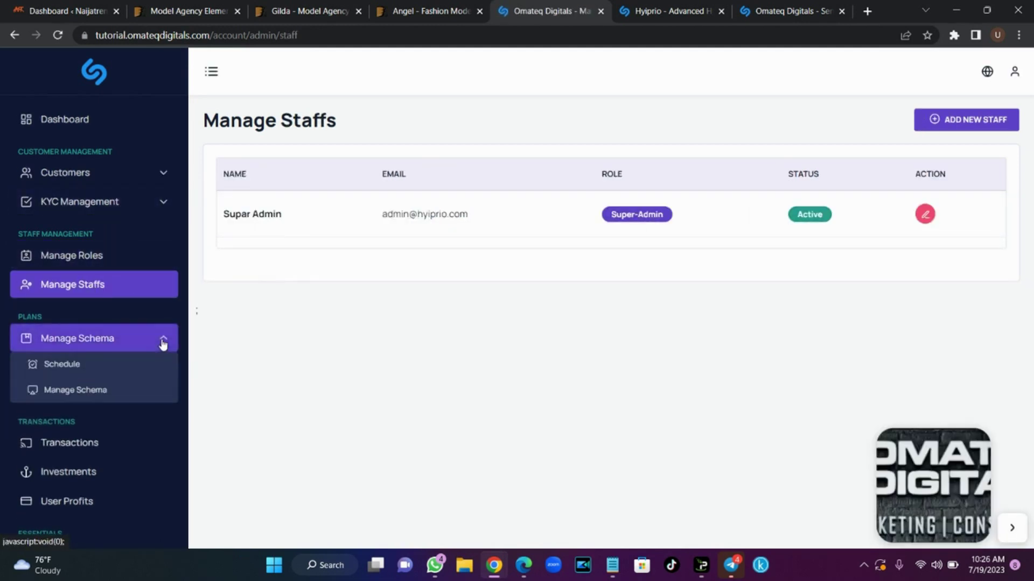
Open the schedules list (Hour, Daily, Weekly) and start a new schedule
left_click(109, 349)
left_click(111, 349)
left_click(74, 364)
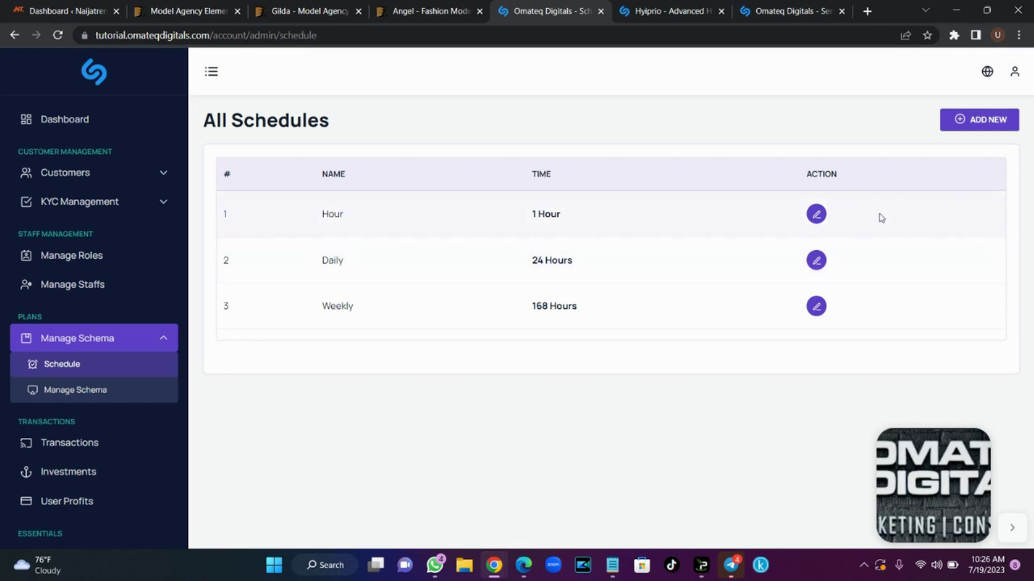
left_click(995, 125)
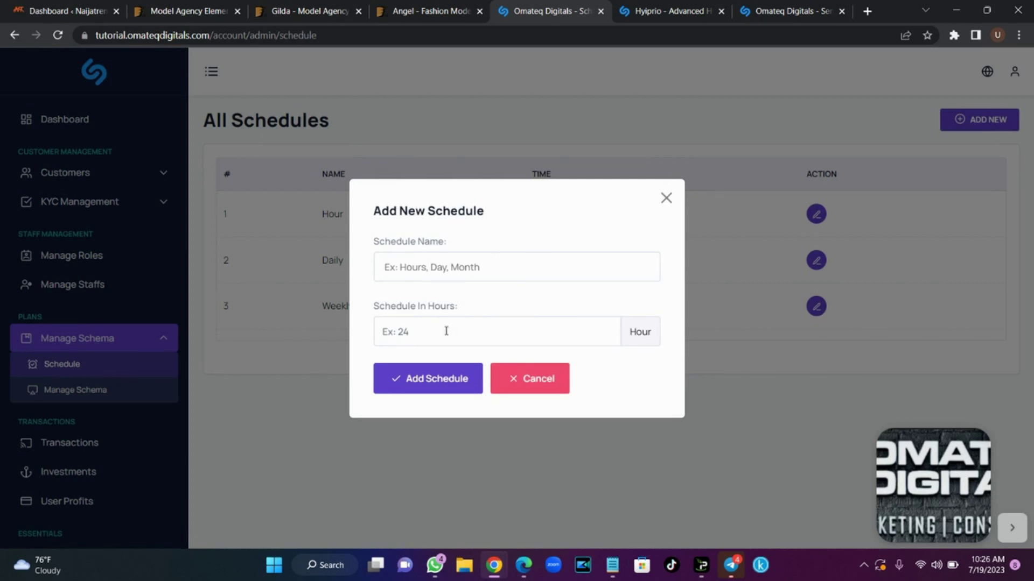
Try a new schedule with 1 hour, then 5 hours
left_click(386, 267)
left_click(400, 333)
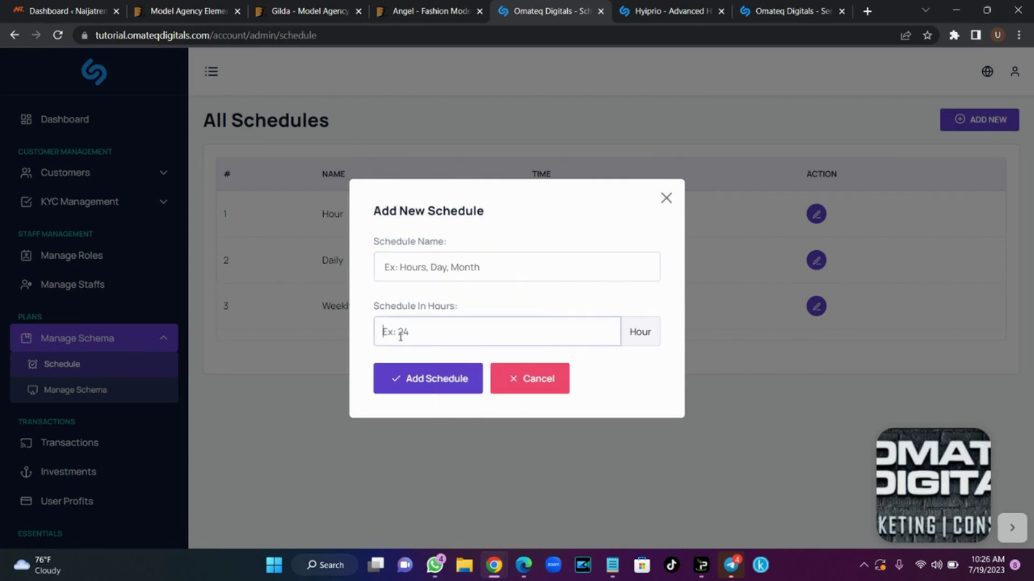
type("1")
key("Return")
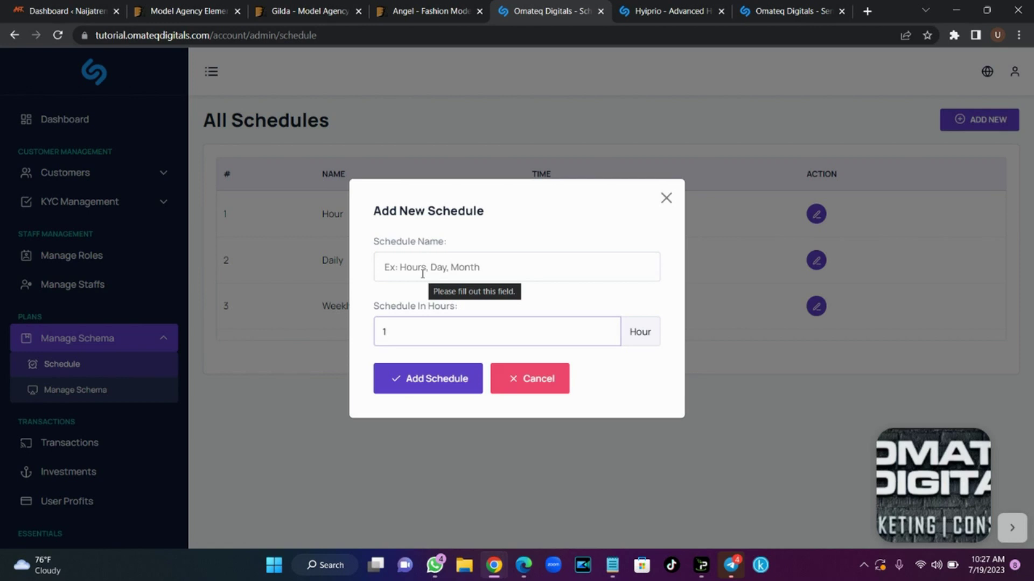
key("BackSpace")
type("5")
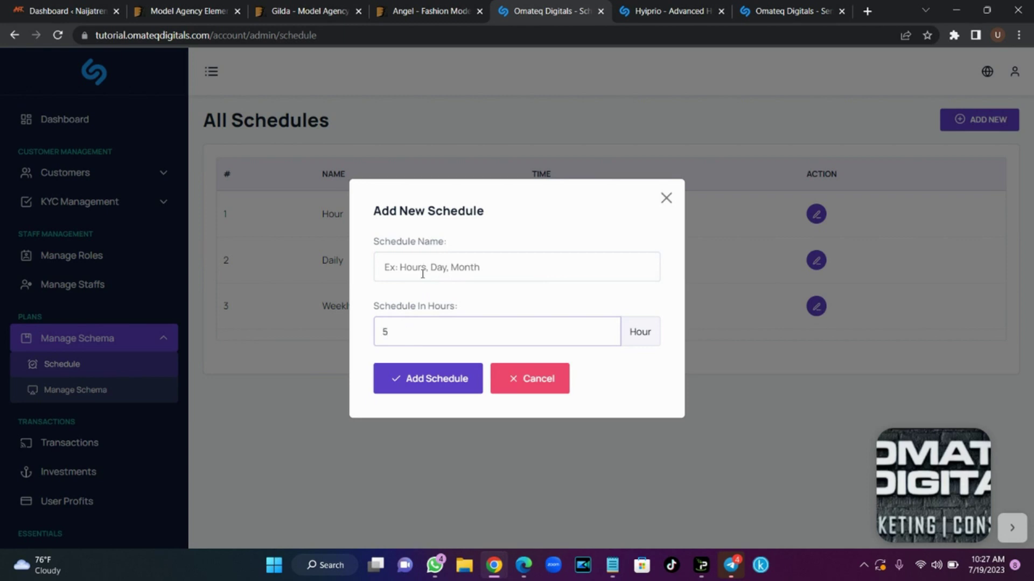
Try schedule names 'Day' and 'weekly' with 4 hours, then cancel the form
left_click(432, 257)
type("Da")
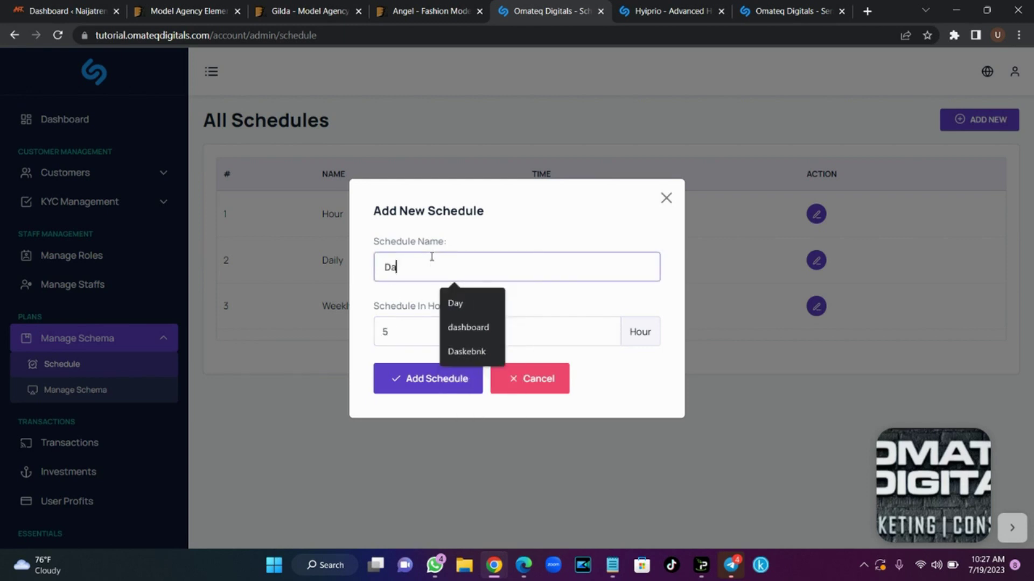
type("y")
left_click(427, 340)
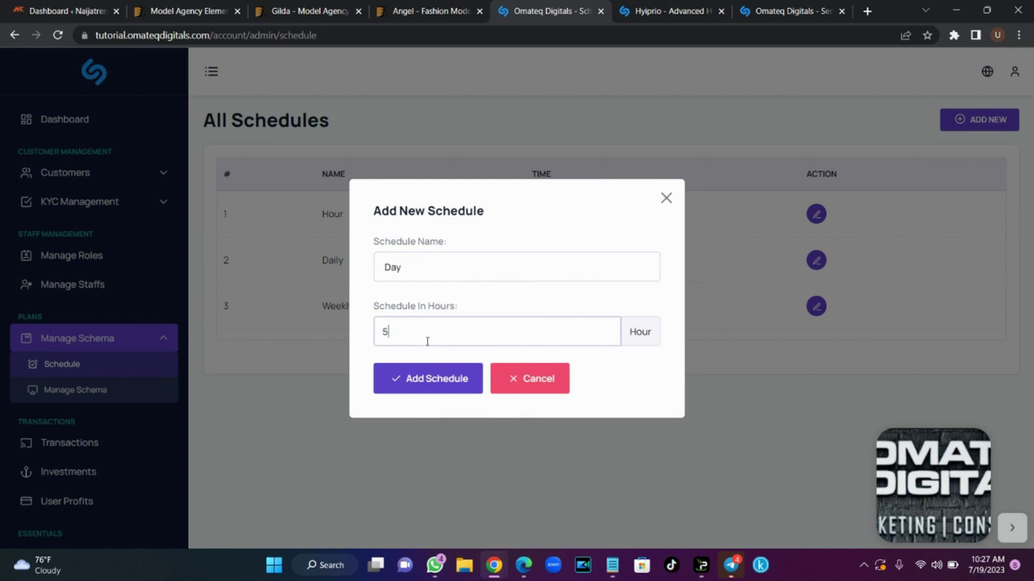
key("BackSpace")
type("4")
key("shift+Tab")
type("weekly")
left_click(393, 331)
left_click(525, 386)
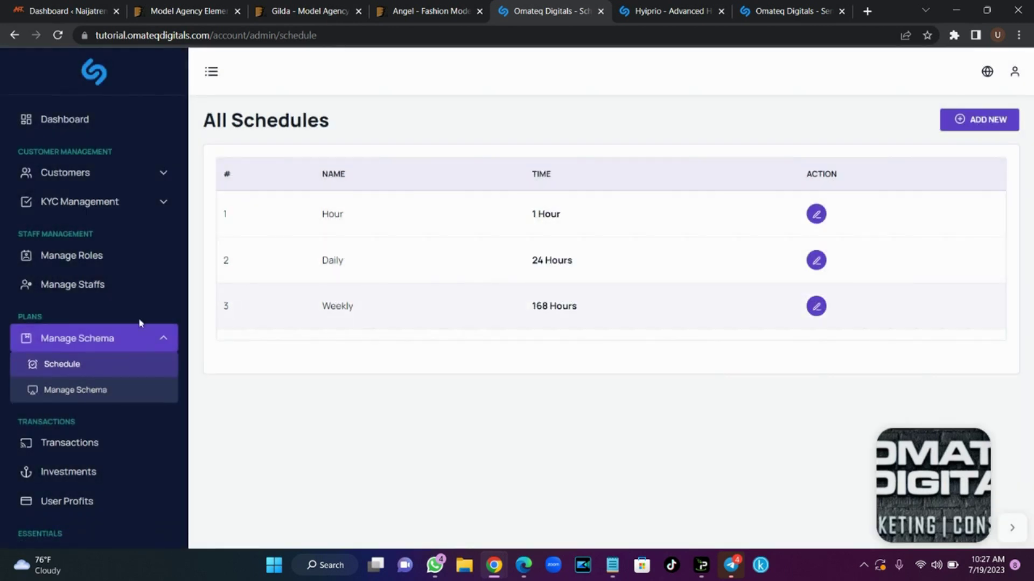
Start a new investment schema and load Merlin (Season 1 - 5) (Complete).jpg as its icon
left_click(96, 393)
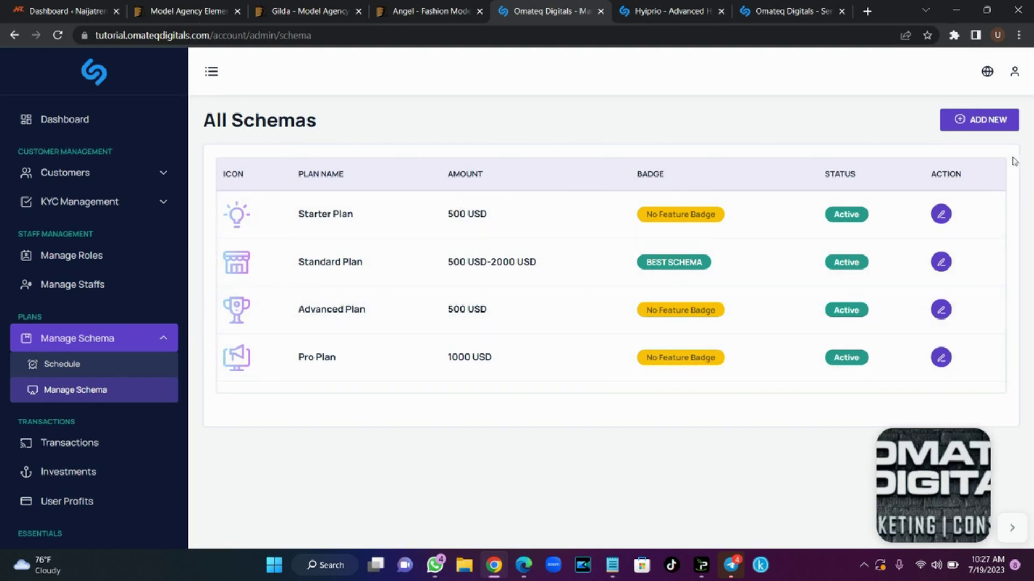
left_click(978, 120)
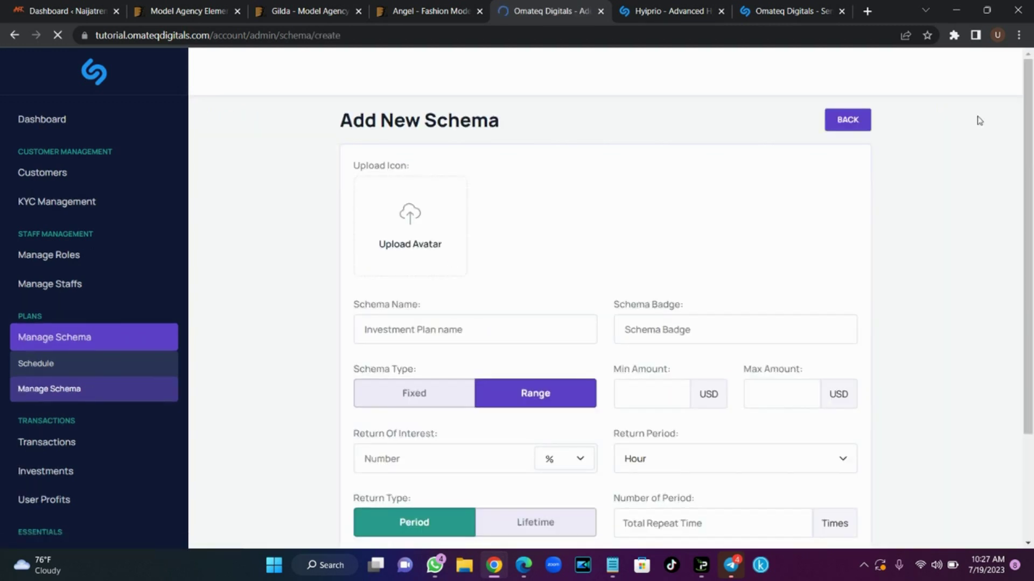
left_click(418, 230)
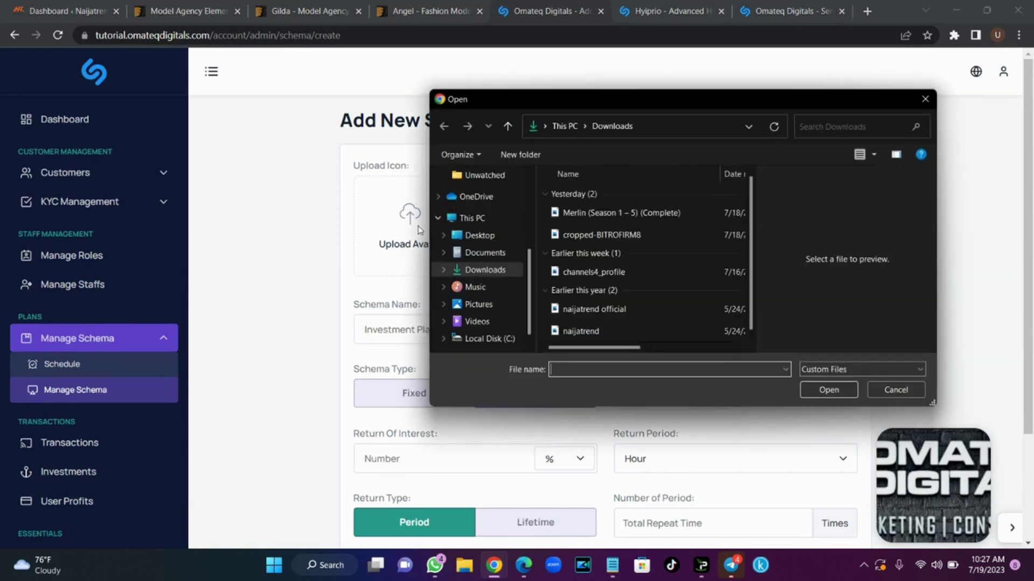
left_click(589, 234)
left_click(590, 217)
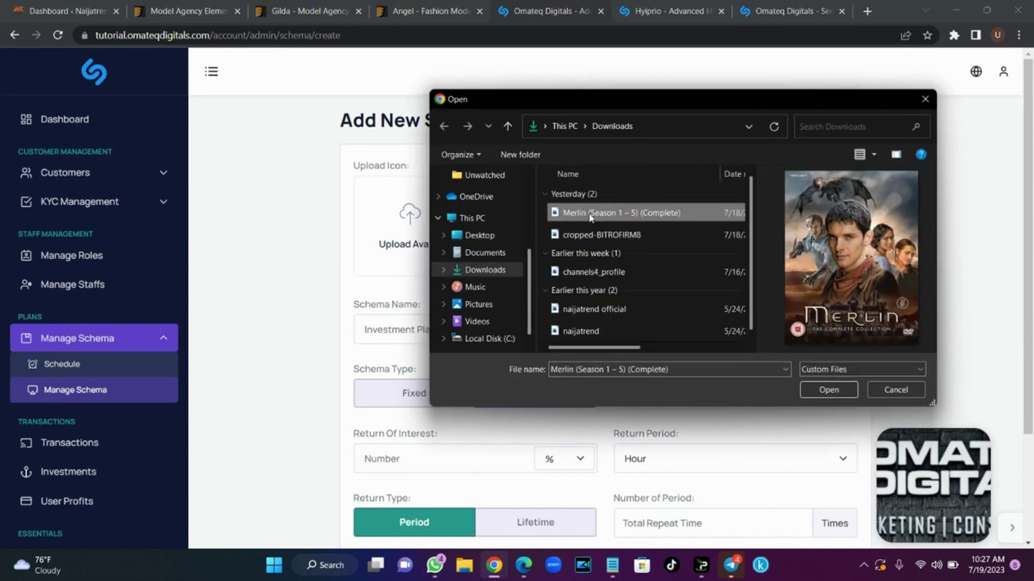
double_click(591, 215)
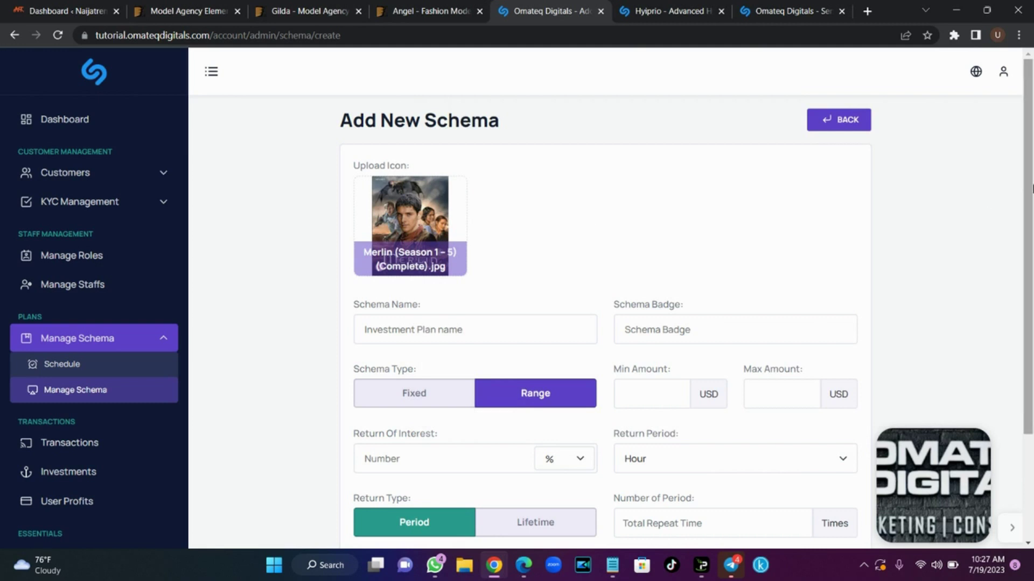
scroll(1030, 218, "down", 1)
scroll(1030, 218, "down", 2)
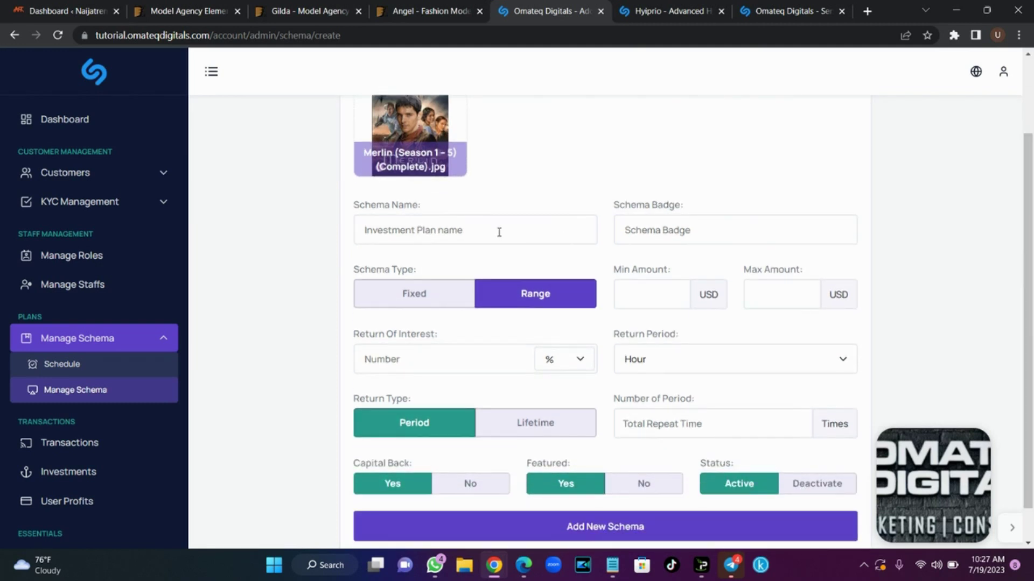
Name the schema Starter Plan with a Range amount of 500 to 999
left_click(487, 232)
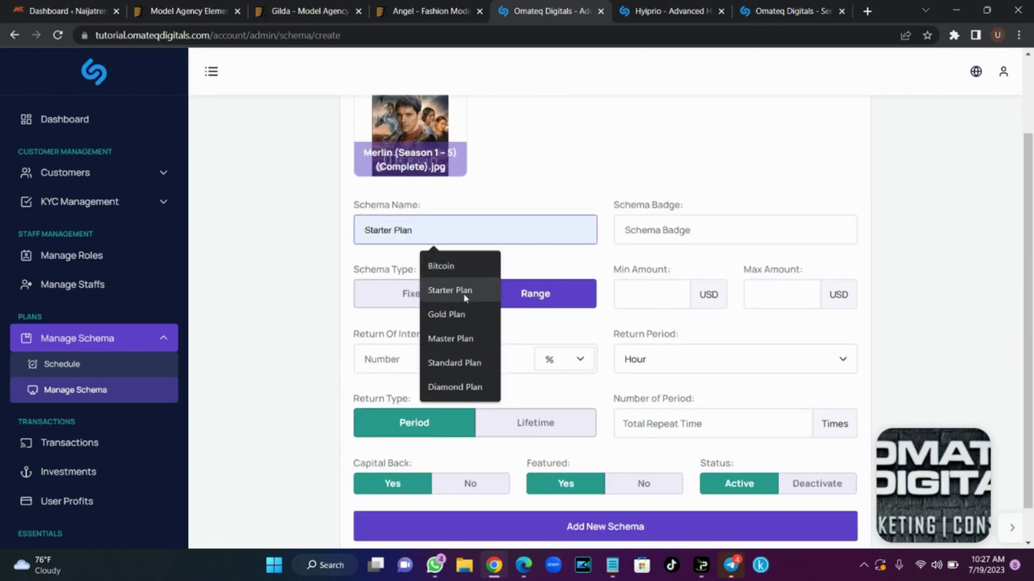
left_click(449, 290)
left_click(682, 233)
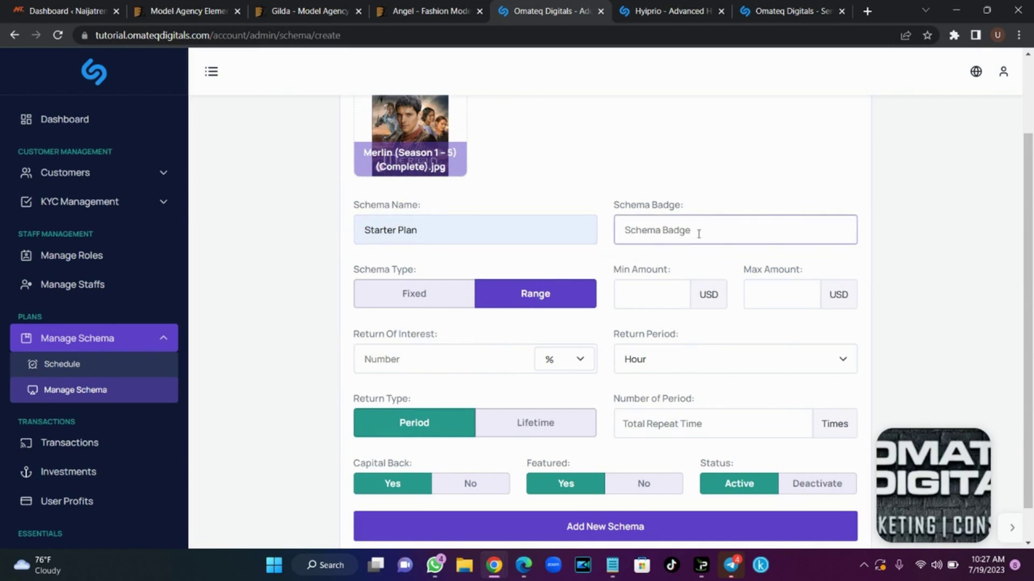
left_click(428, 307)
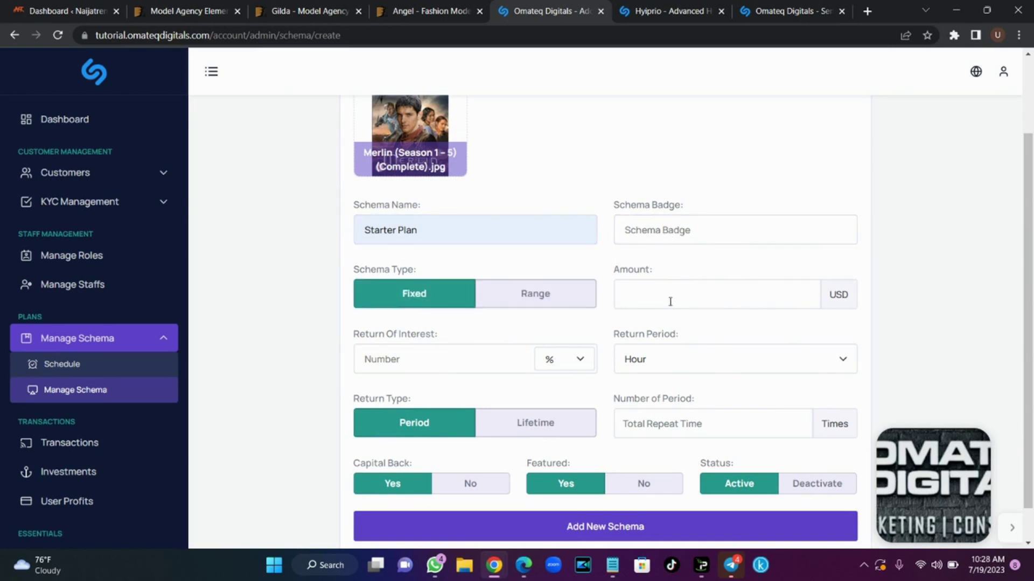
left_click(670, 302)
type("5000")
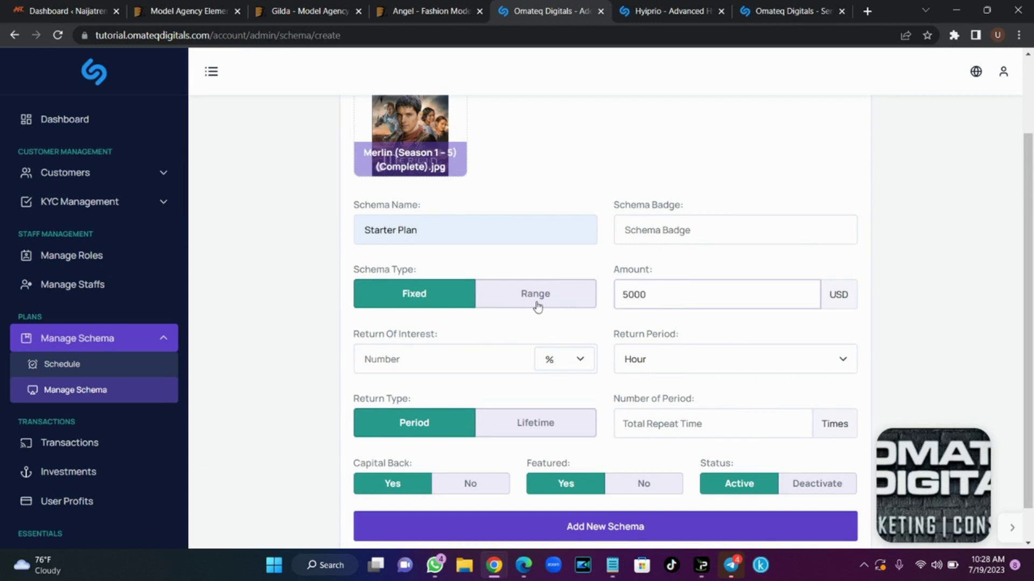
left_click(537, 306)
left_click(658, 306)
type("500")
left_click(780, 304)
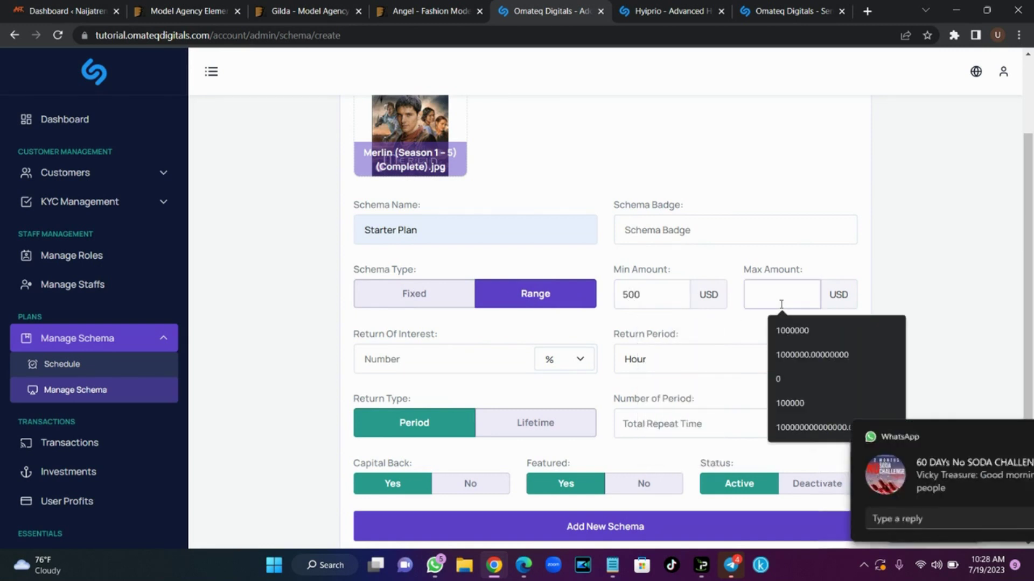
type("999")
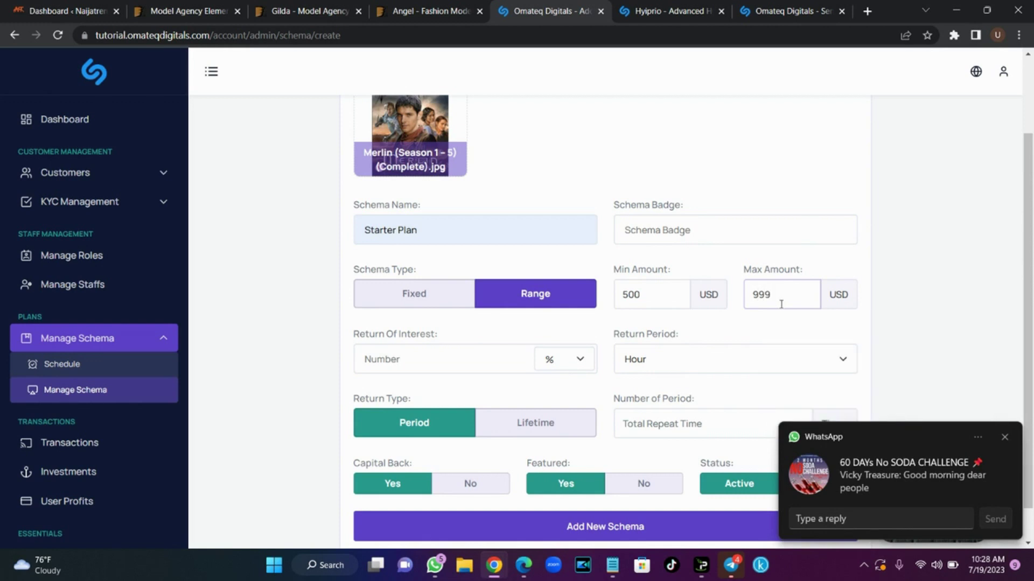
Set the return of interest to 5% with an Hour return period
left_click(1005, 437)
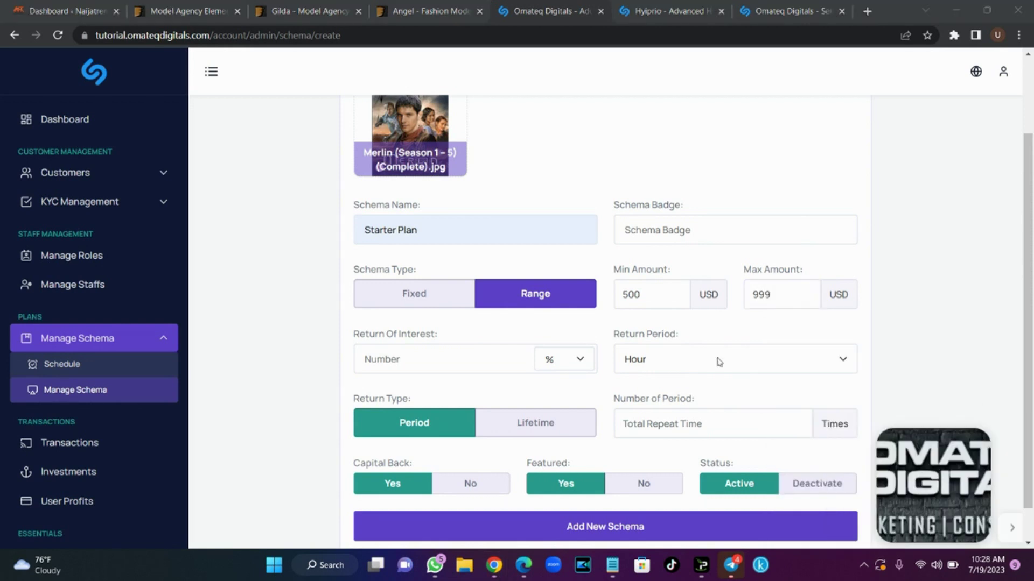
left_click(434, 368)
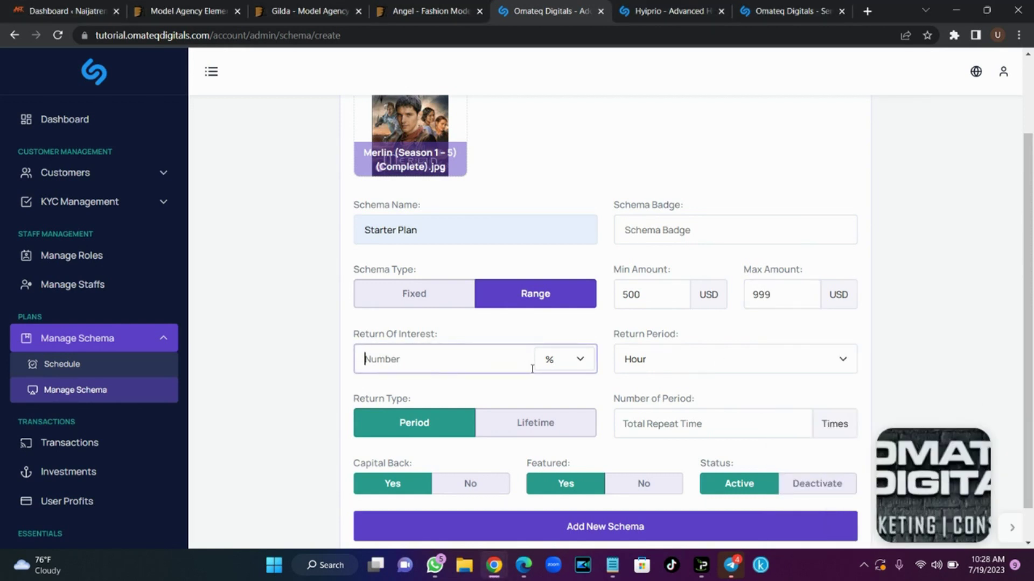
left_click(570, 361)
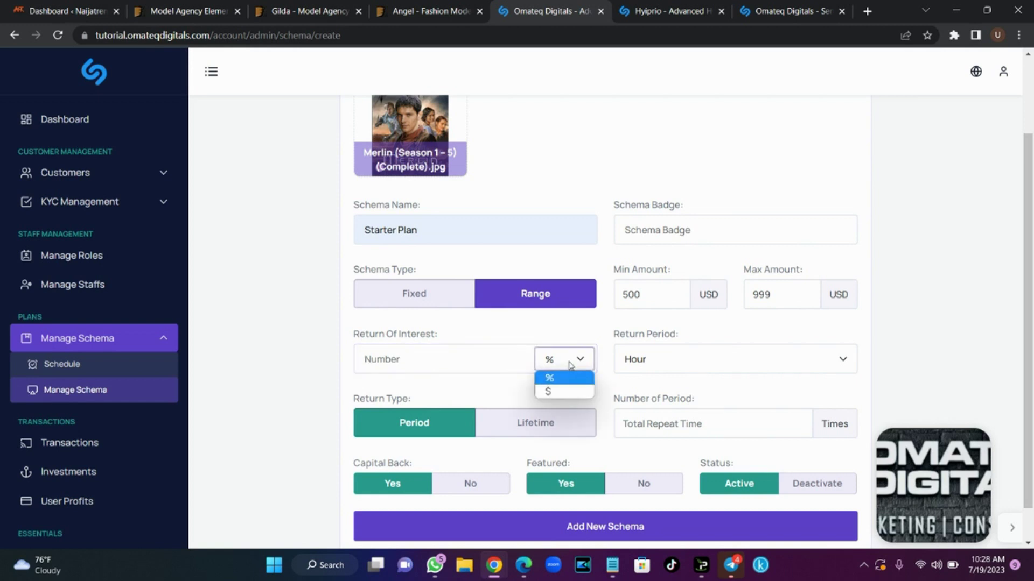
left_click(561, 394)
left_click(579, 368)
left_click(573, 378)
left_click(451, 361)
type("5")
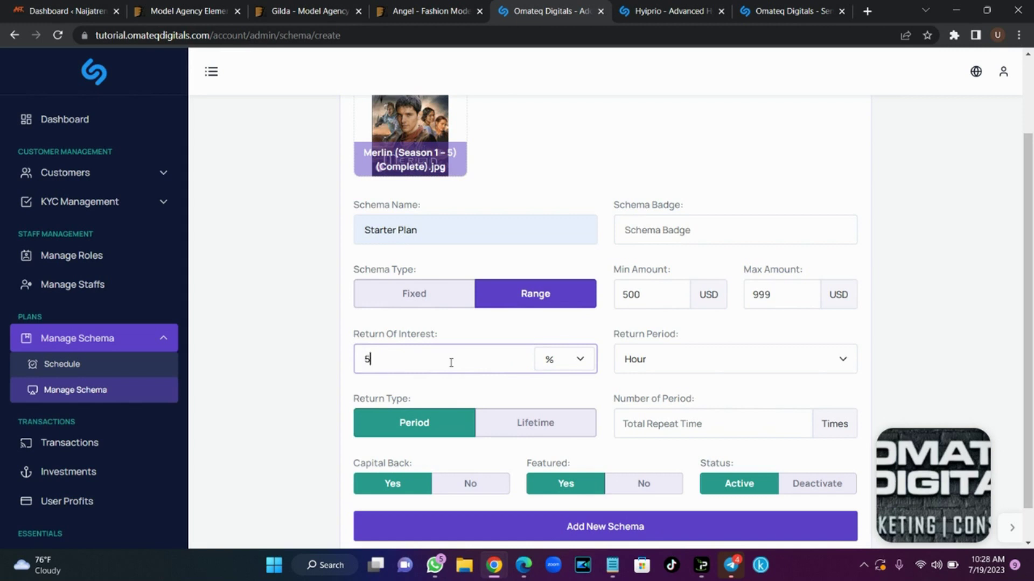
left_click(717, 359)
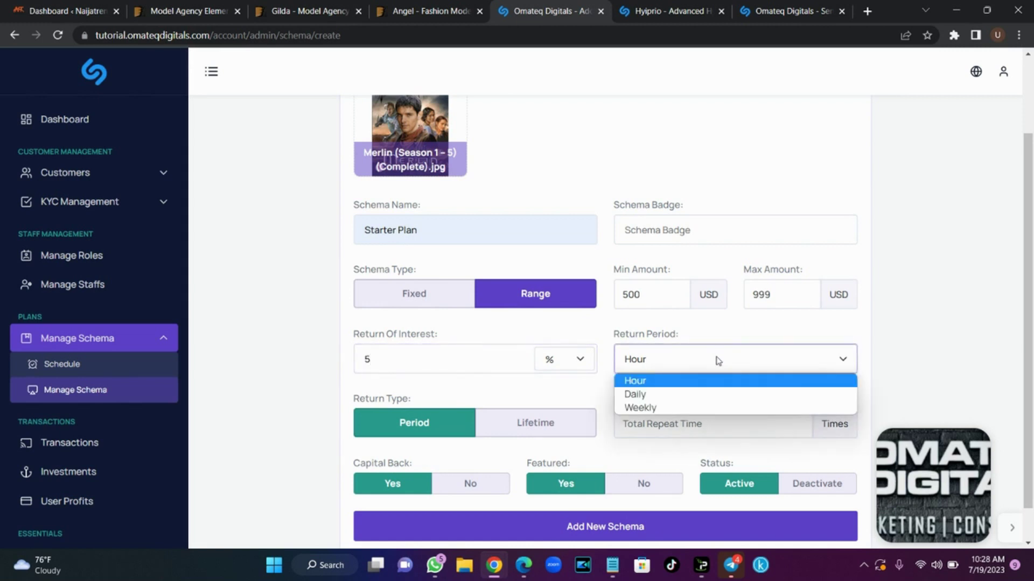
left_click(676, 383)
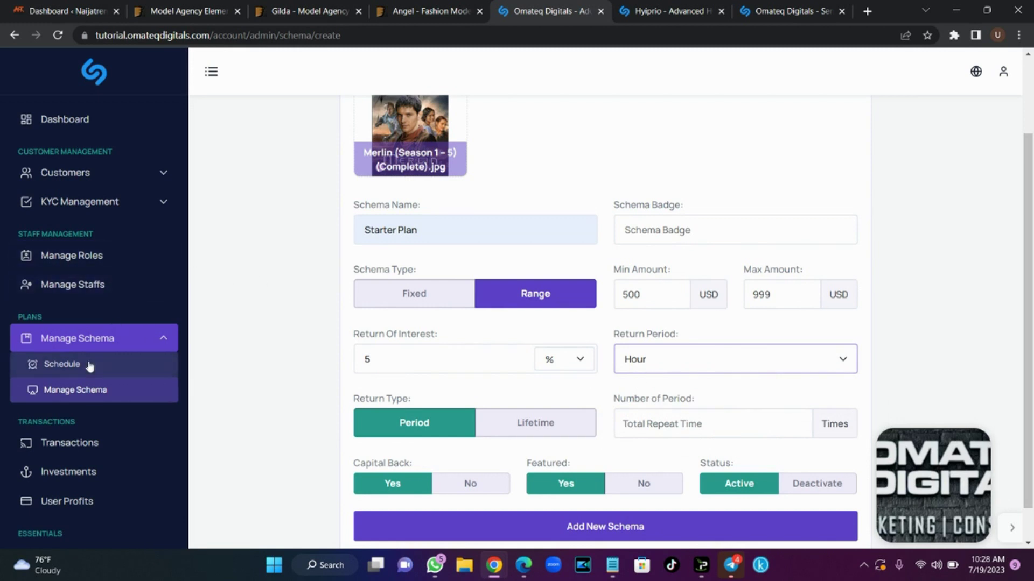
Enter 7 periods, keeping Period return type and capital back Yes
scroll(681, 337, "down", 1)
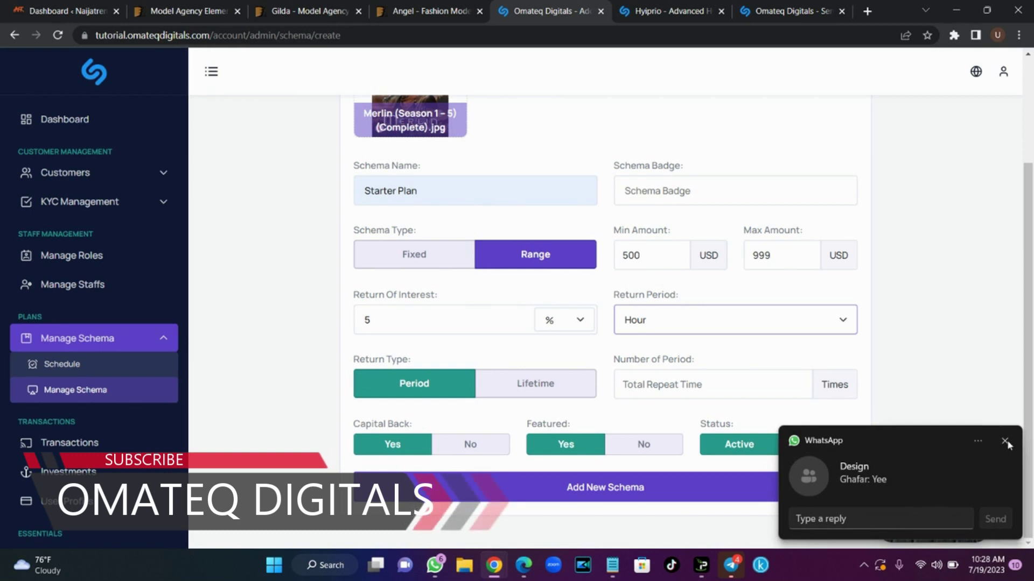
left_click(1005, 441)
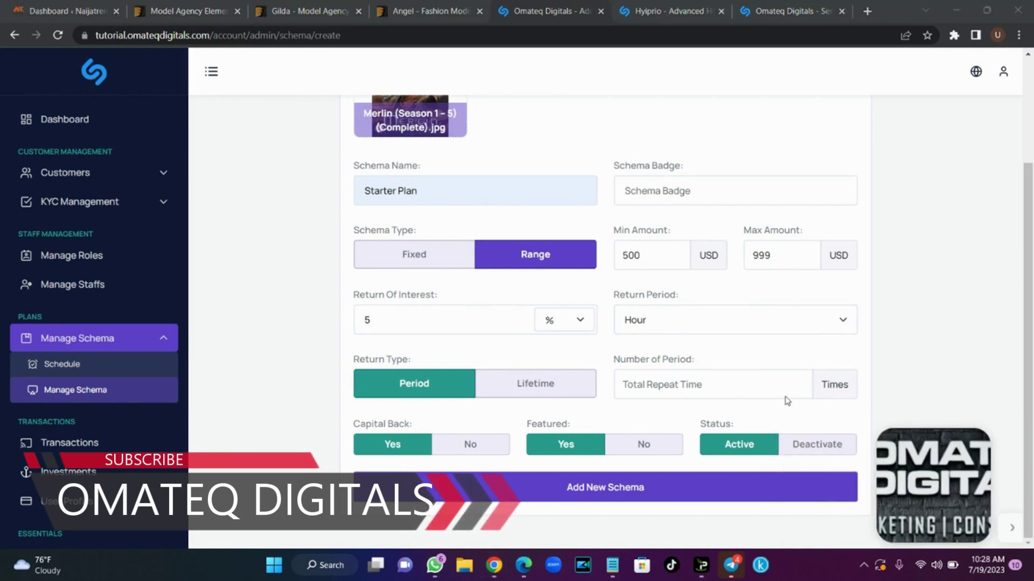
left_click(733, 391)
type("7")
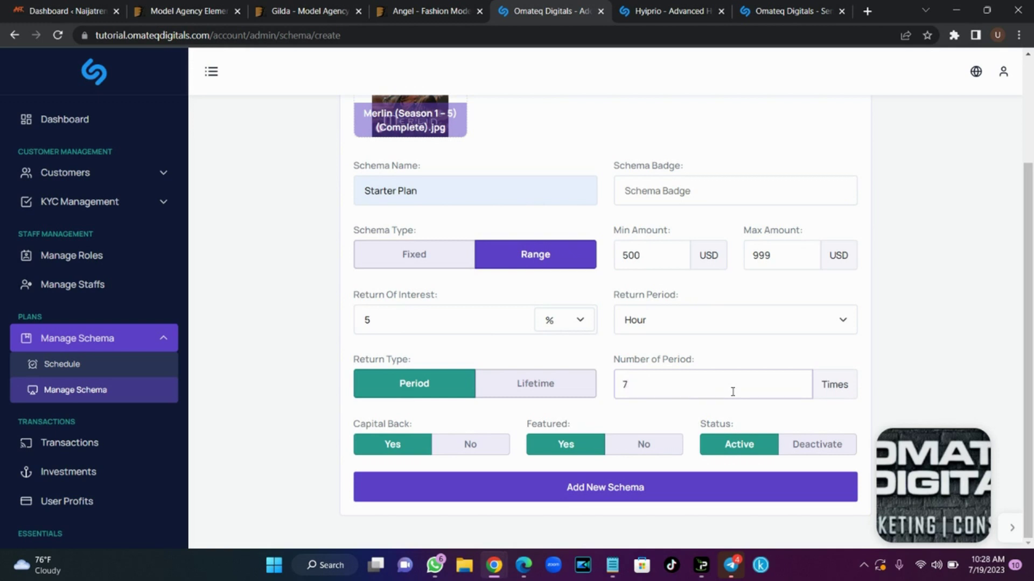
left_click(541, 394)
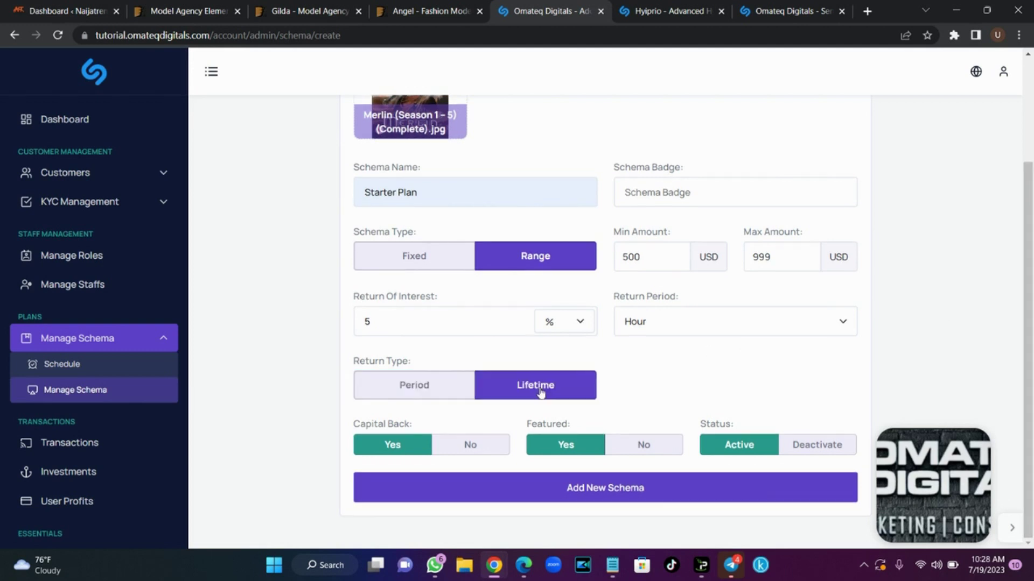
left_click(446, 394)
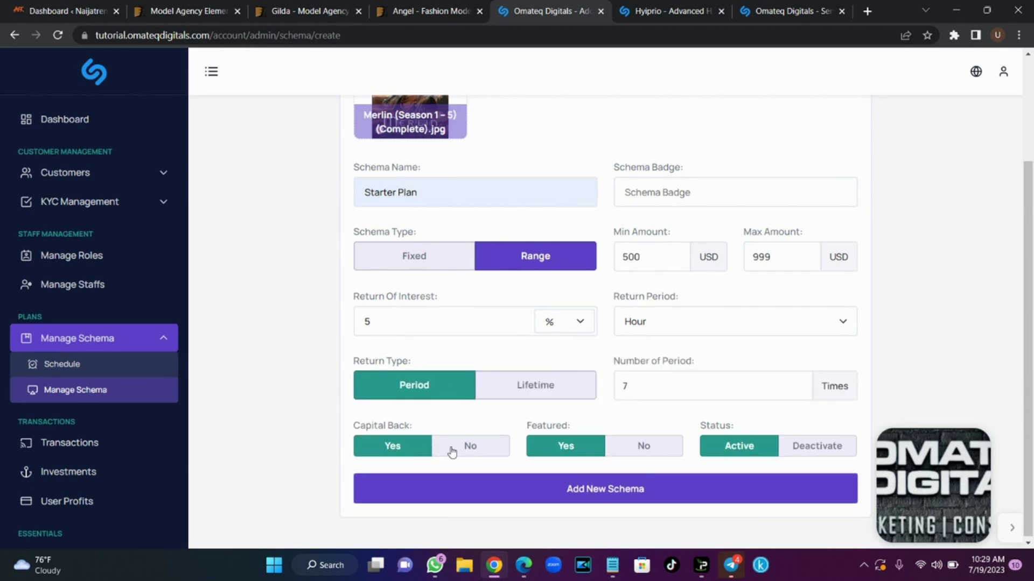
left_click(452, 450)
left_click(402, 451)
left_click_drag(1032, 345, 1032, 367)
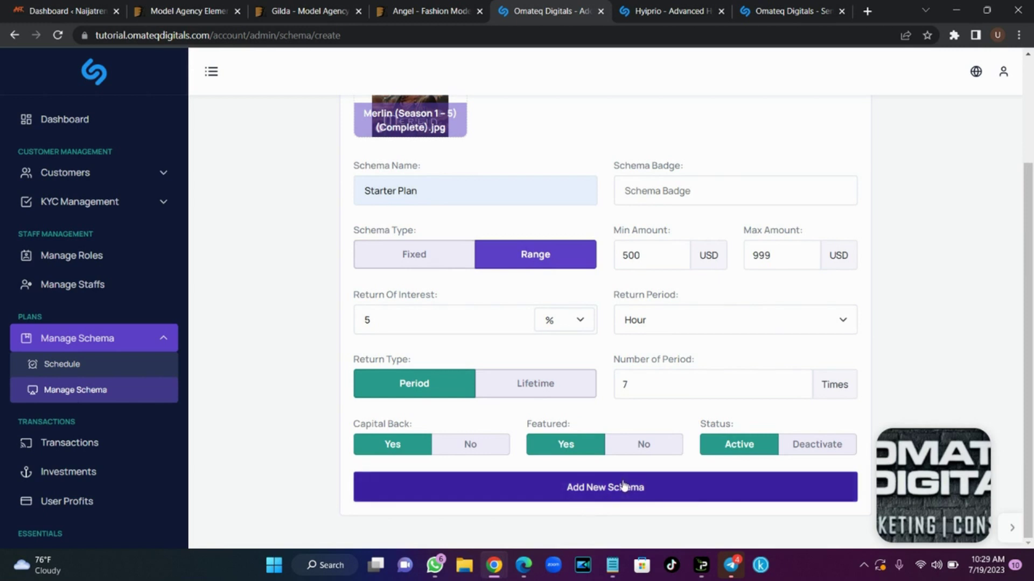
left_click_drag(1032, 289, 1032, 163)
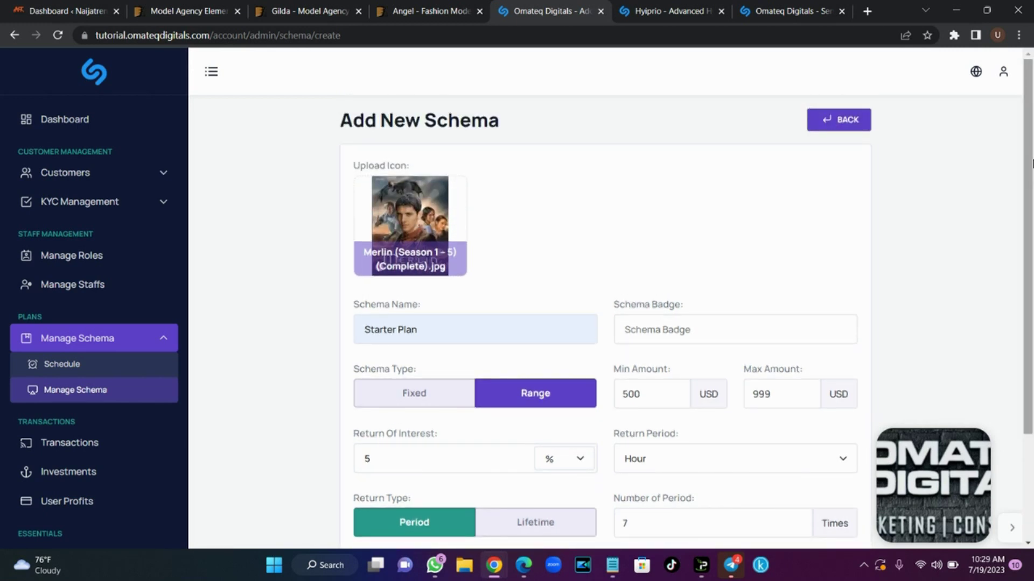
left_click(149, 341)
Open the All Investments list, which shows the single Starter Plan $500 investment at 25% ROI
left_click(86, 393)
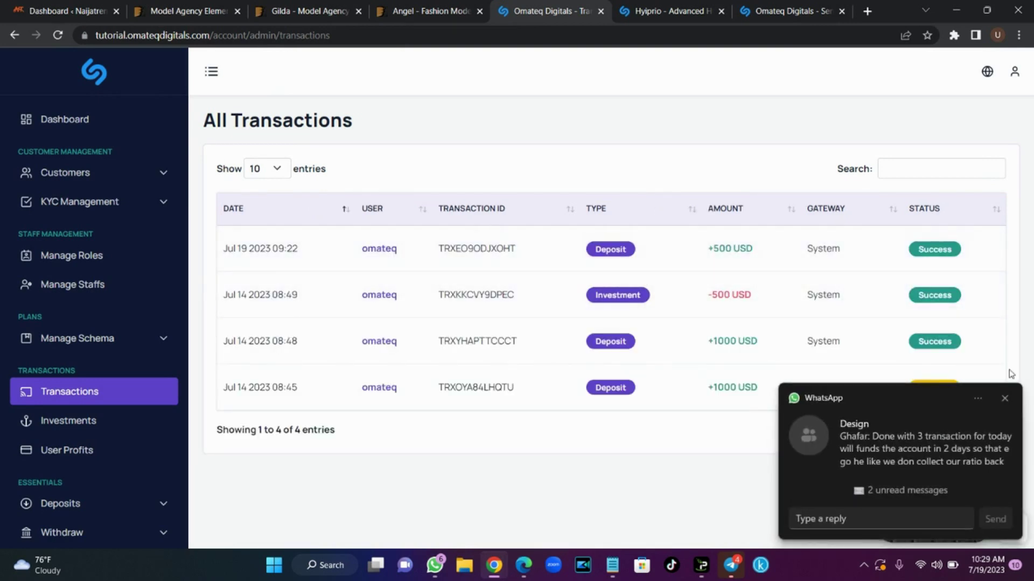
left_click(1003, 399)
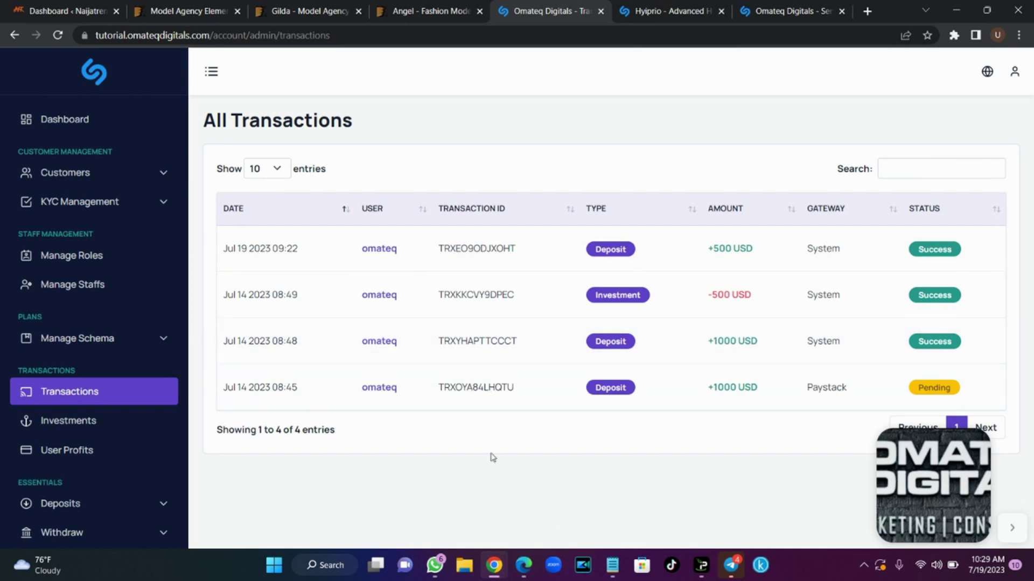
left_click(133, 423)
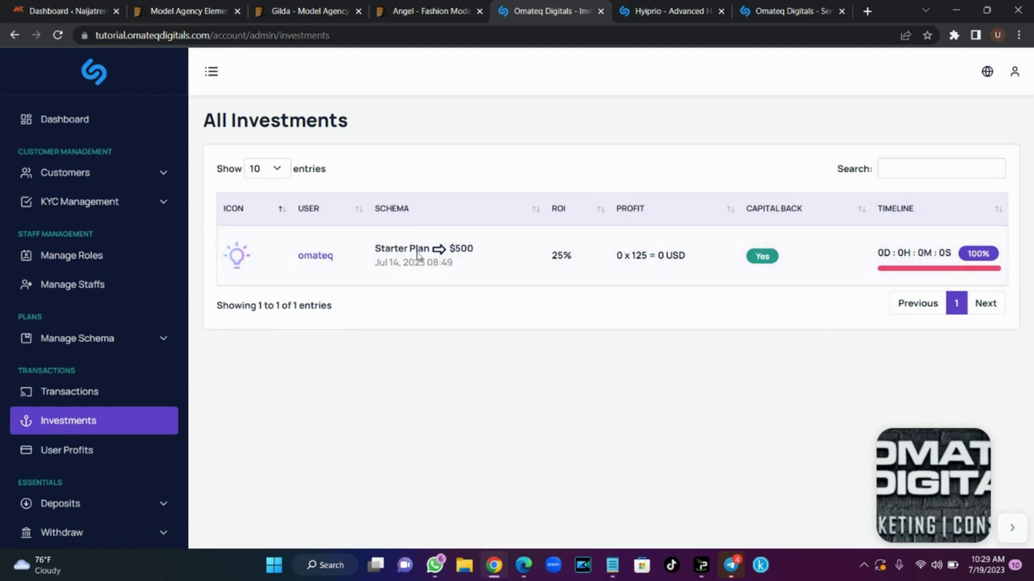
View the empty All Profits page, then expand the Deposits section in the sidebar
left_click(91, 448)
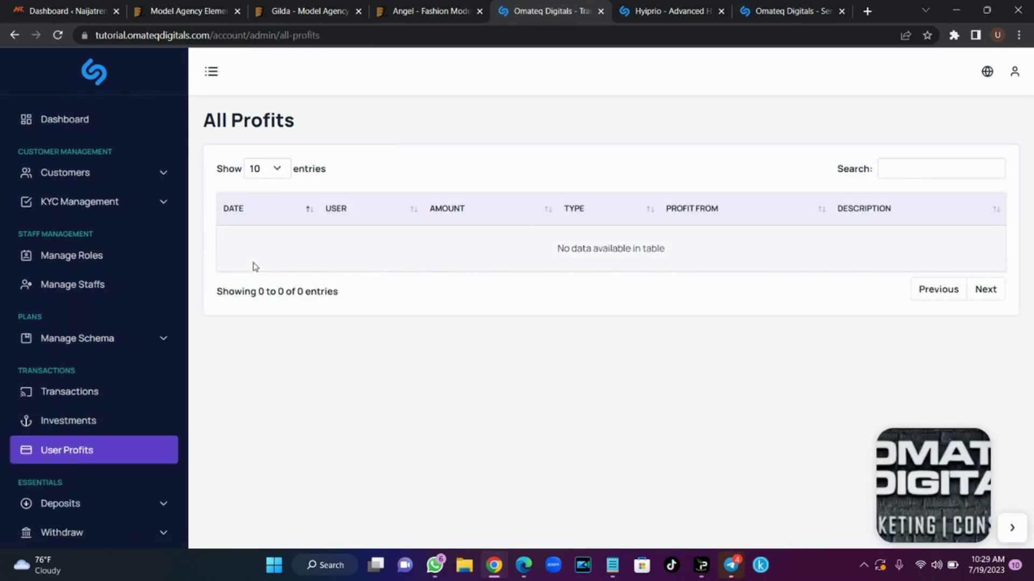
scroll(3, 355, "down", 5)
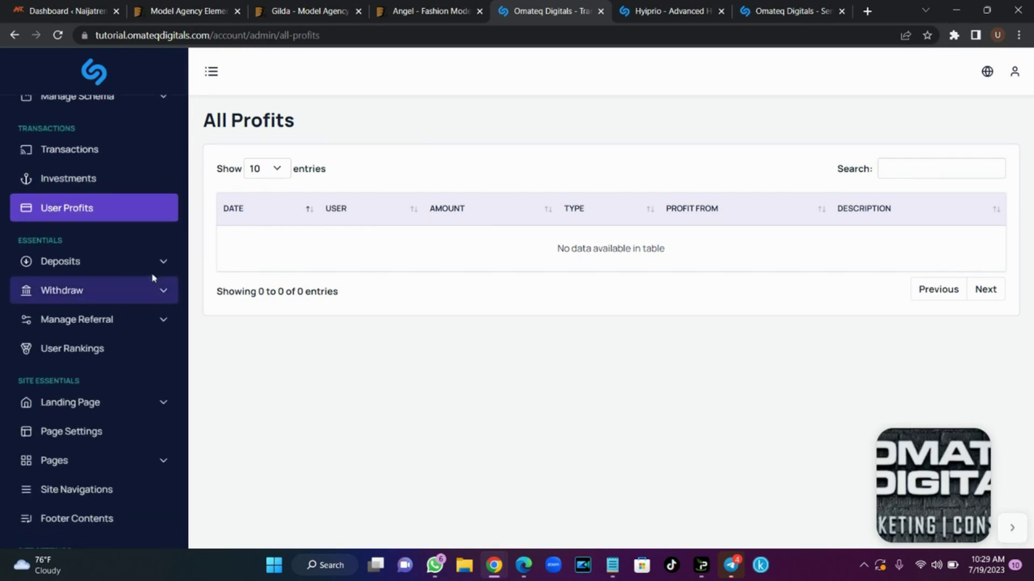
left_click(162, 270)
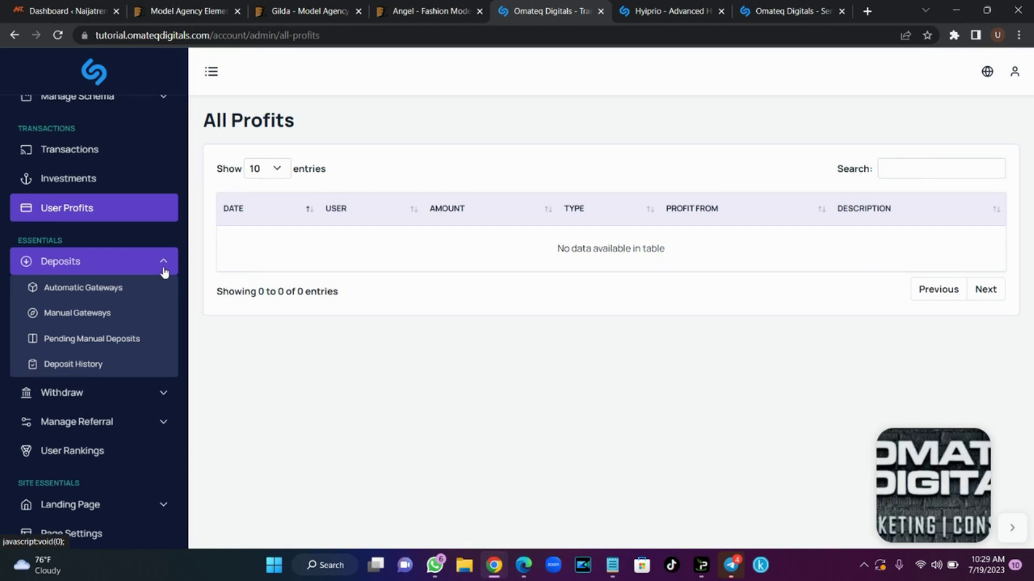
Review the automatic gateways, then list the manual ones: Mobile Money and Bank Transfer
left_click(119, 294)
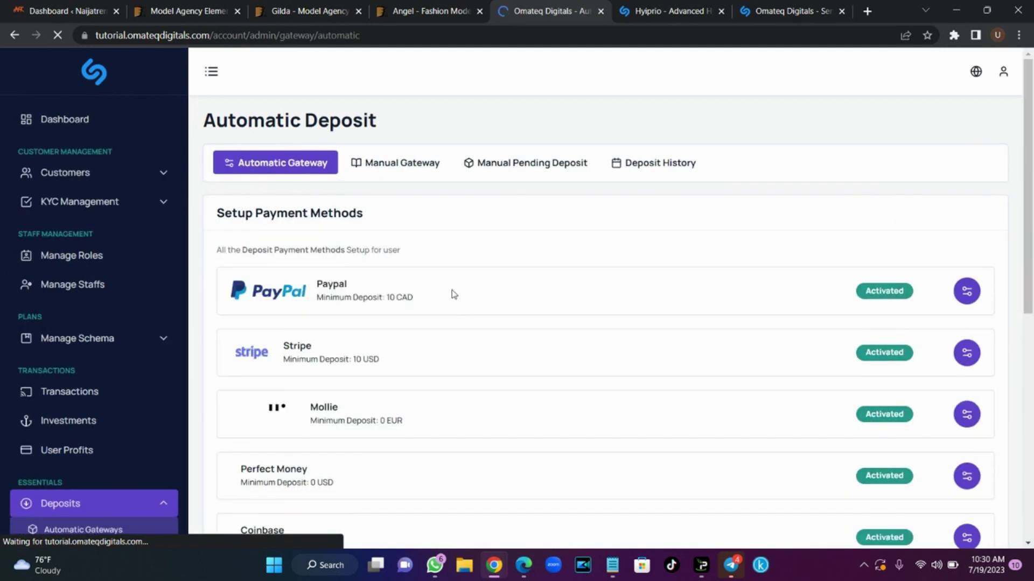
mouse_move(1031, 243)
left_mouse_down()
mouse_move(1033, 452)
mouse_move(1033, 239)
left_mouse_up()
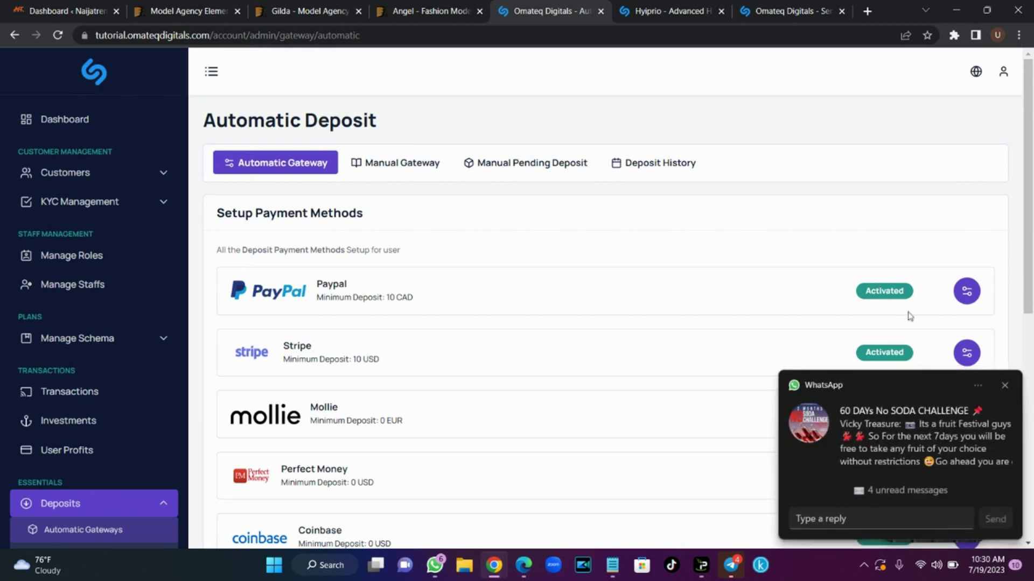
left_click(1003, 385)
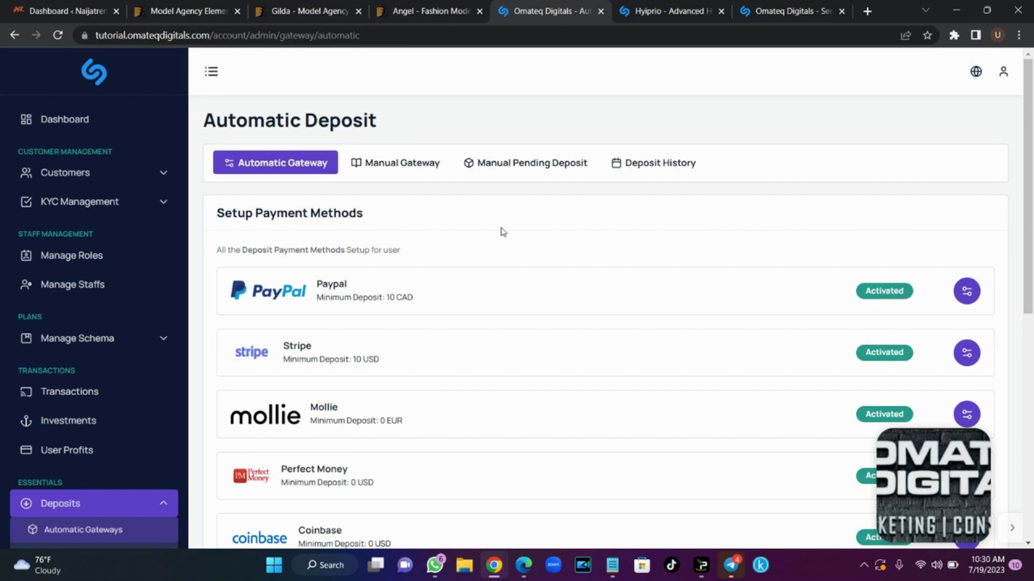
left_click(418, 177)
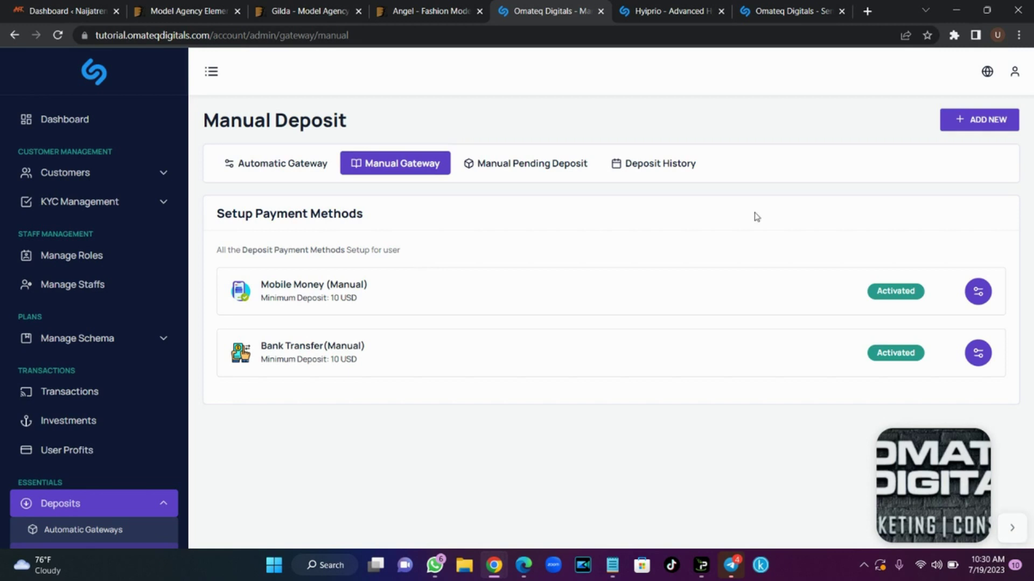
Start a manual gateway with the channels4_profile logo, named Bitcoin, with code, currency and symbol BTC
left_click(982, 122)
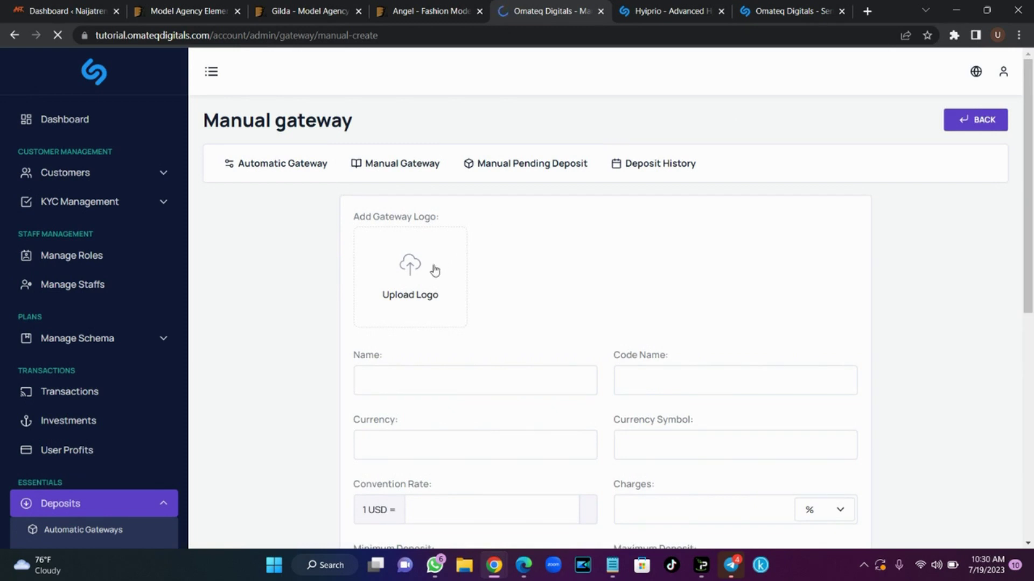
left_click(434, 269)
left_click(610, 272)
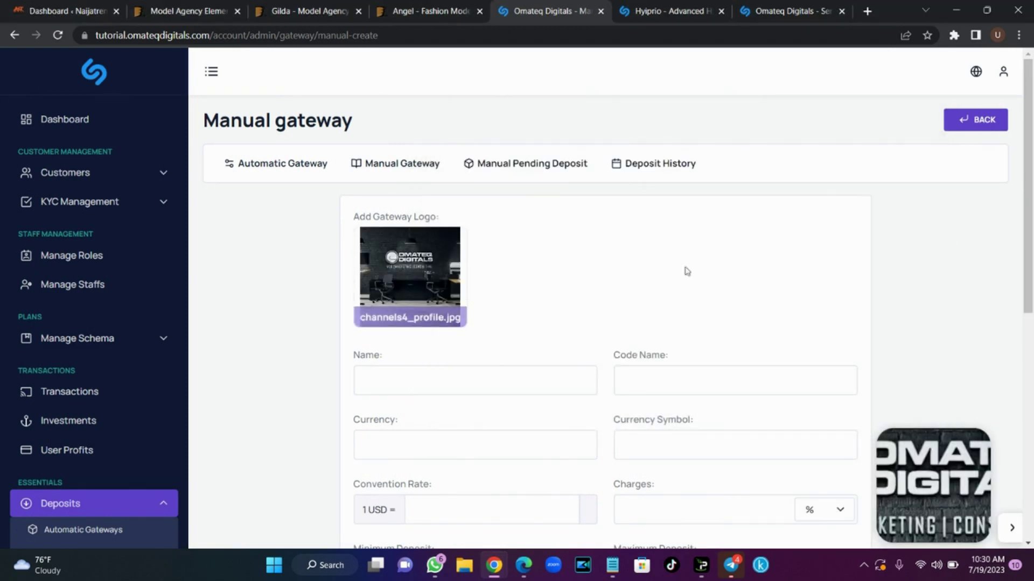
scroll(611, 272, "down", 2)
left_click(515, 267)
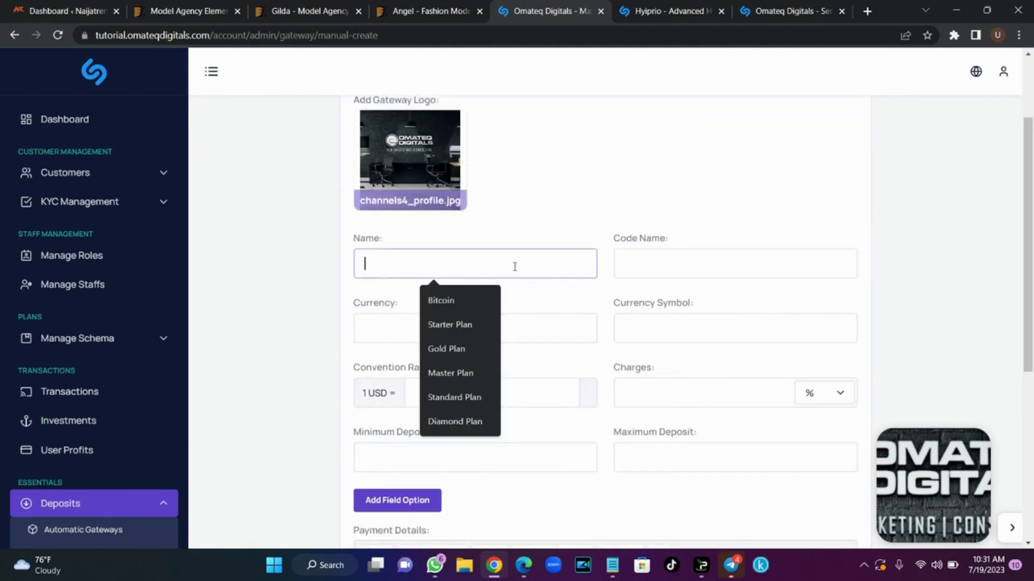
left_click(482, 298)
left_click(646, 270)
type("BTC")
left_click(461, 323)
type("BTC")
left_click(668, 325)
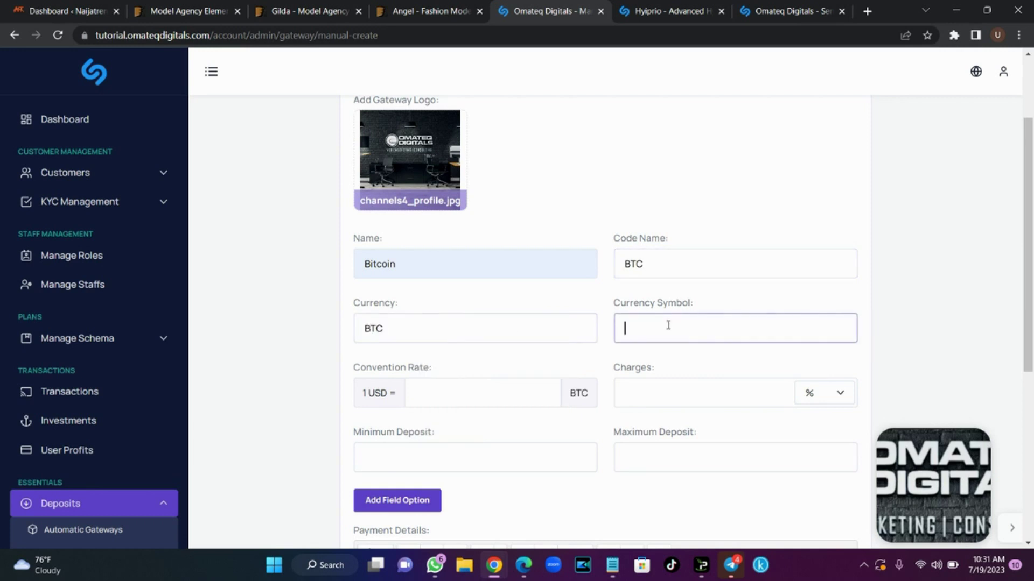
type("BTC")
Set conversion rate 0.000035, charges 0, and deposit limits from 100 to 100000000
left_click(447, 393)
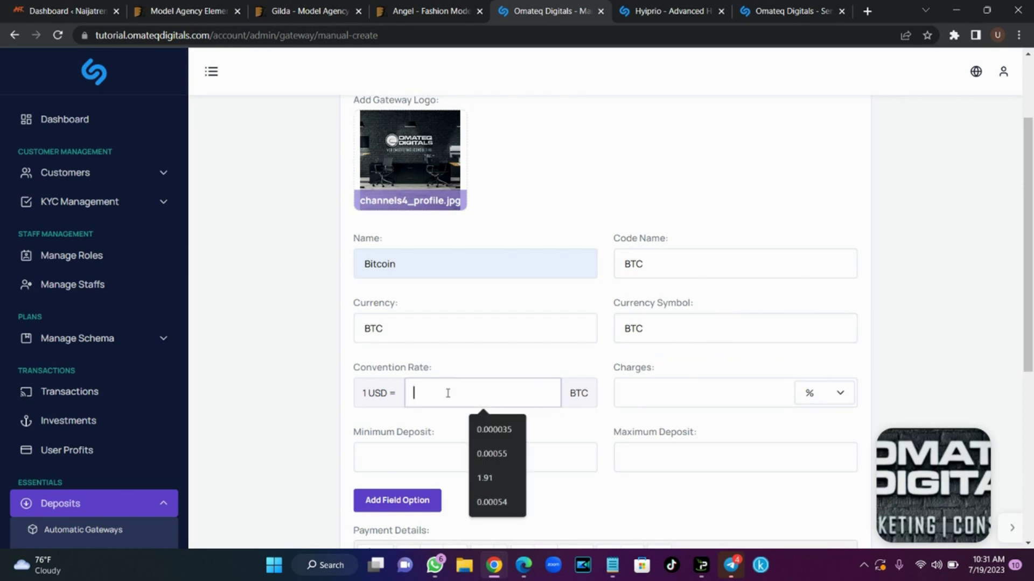
left_click(490, 428)
left_click(692, 400)
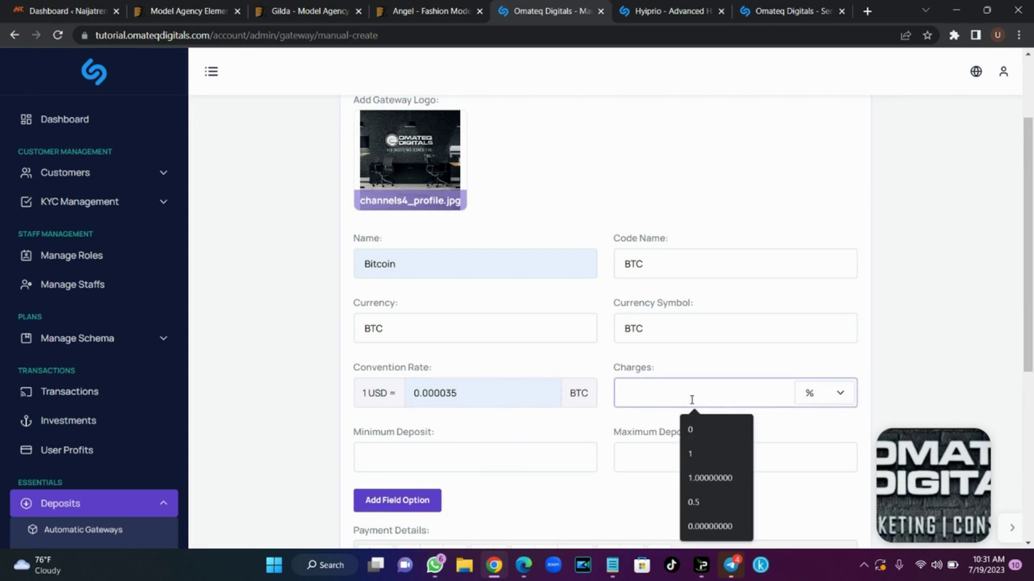
left_click(693, 429)
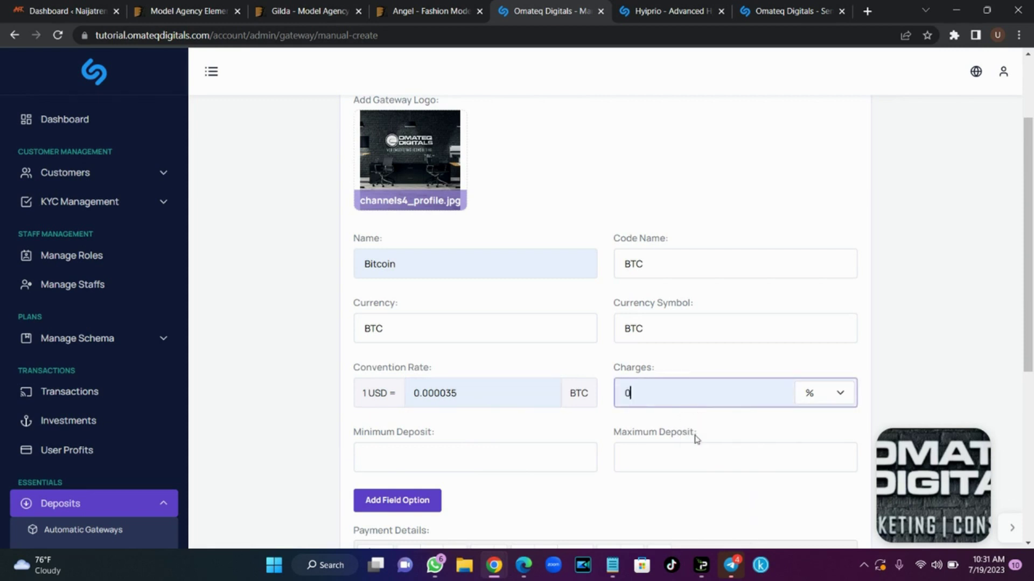
left_click(492, 455)
type("100")
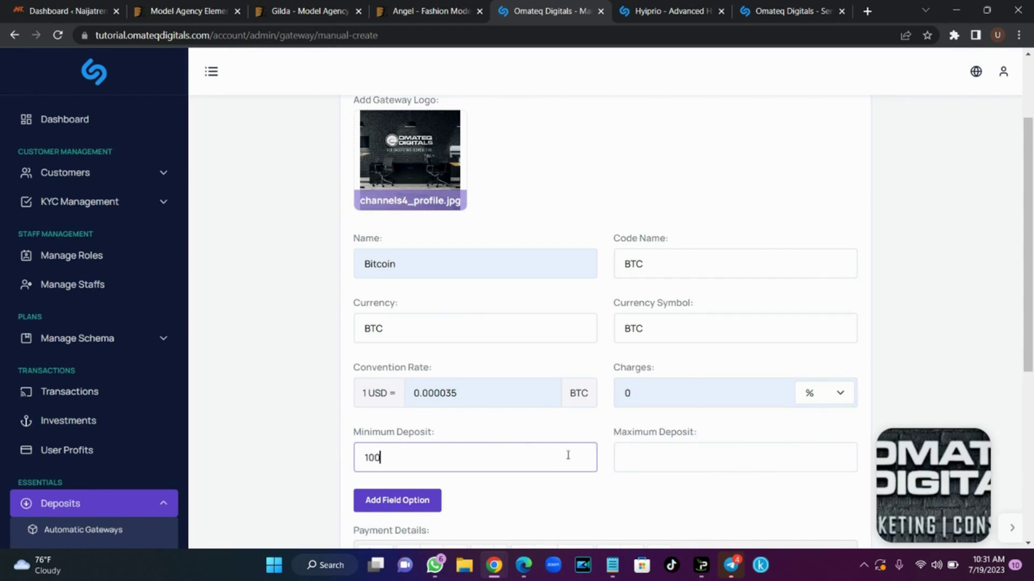
left_click(658, 466)
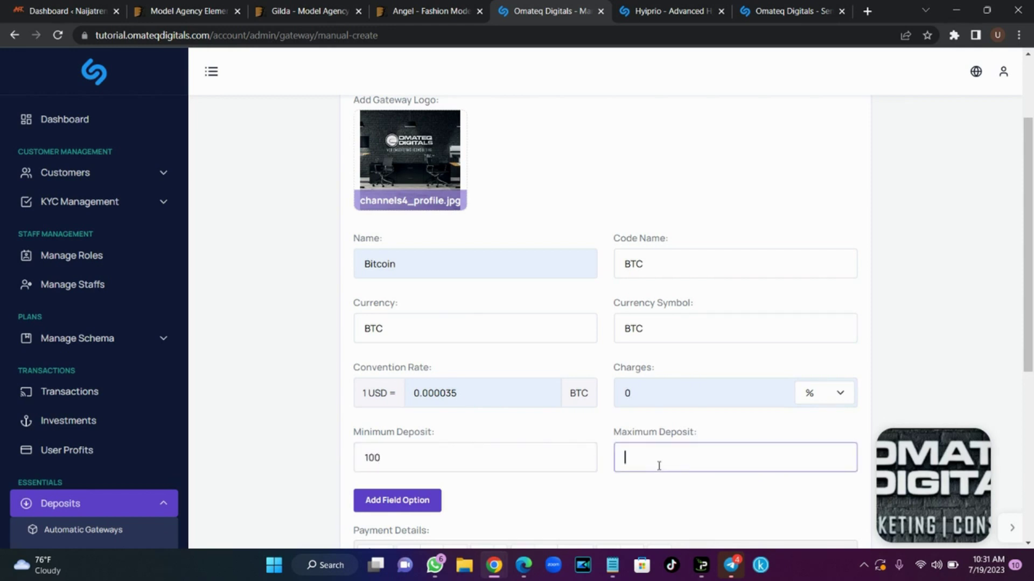
type("100000000")
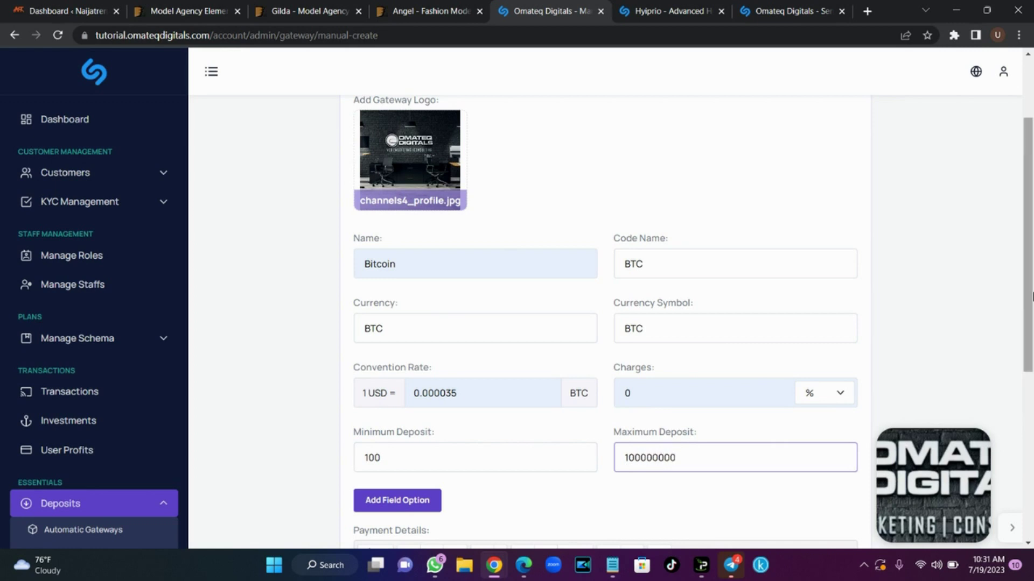
scroll(496, 440, "down", 3)
Write payment details asking users to pay to the company BTC wallet address, with the address below
left_click(469, 423)
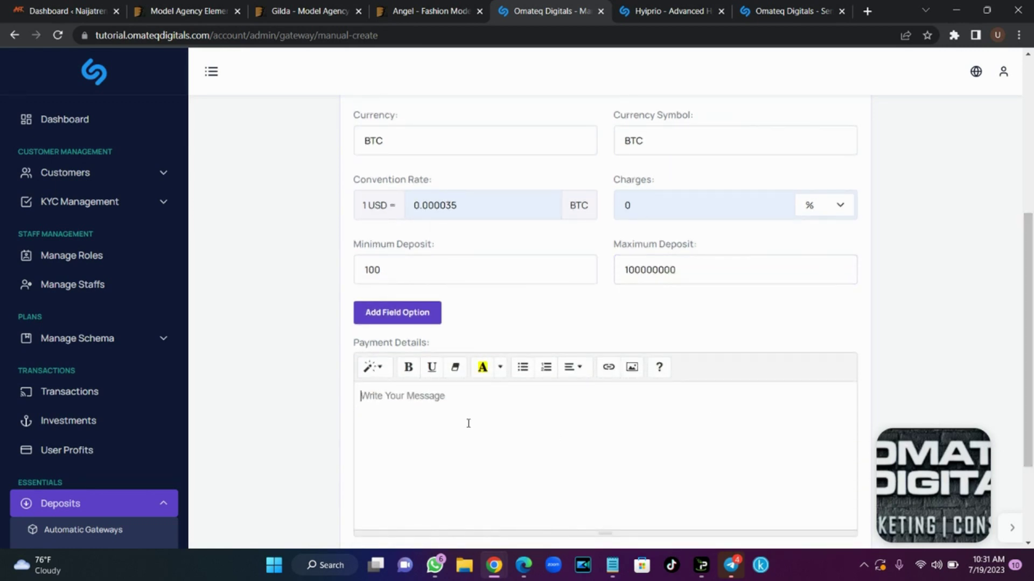
left_click_drag(1032, 345, 1032, 357)
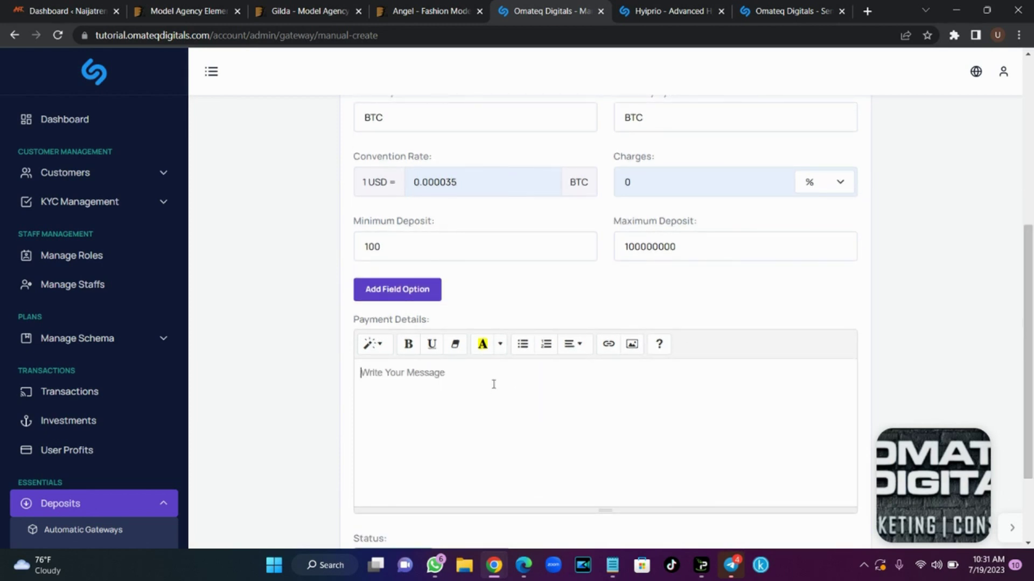
type("Please make s")
key("BackSpace")
type("use of our company BTC ")
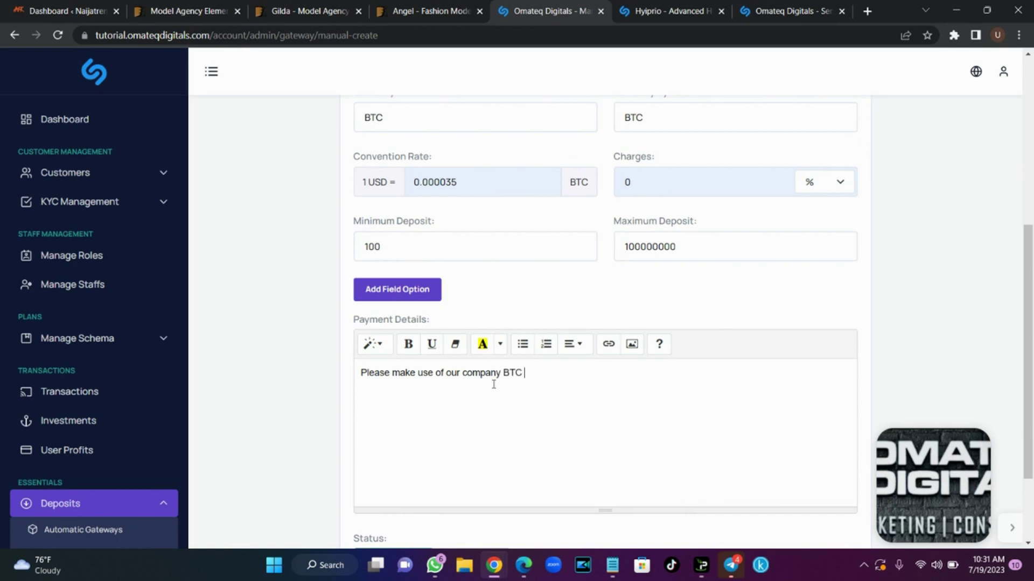
type("wa;;etllet addres to initiate your payment")
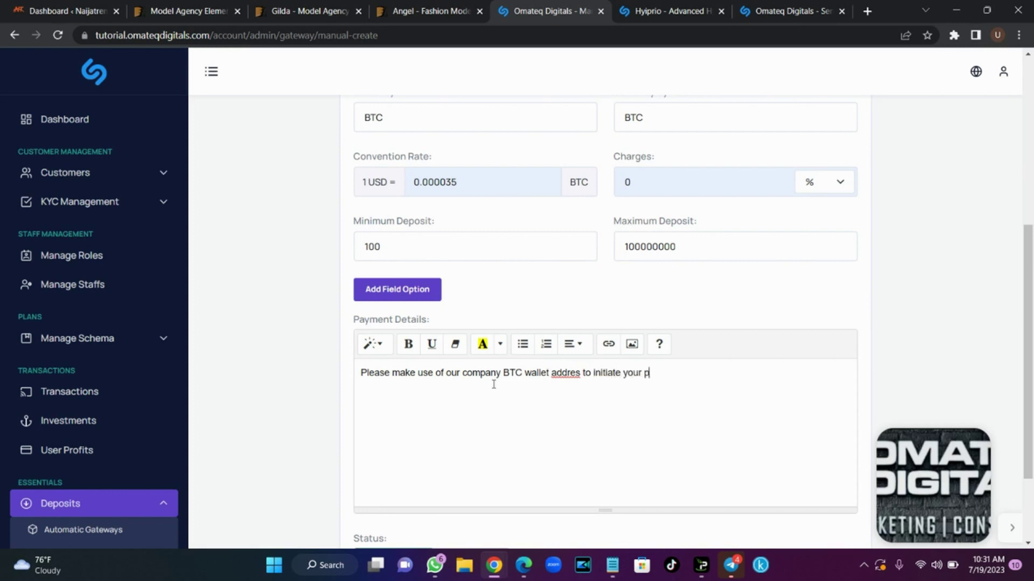
left_click(578, 371)
type("s")
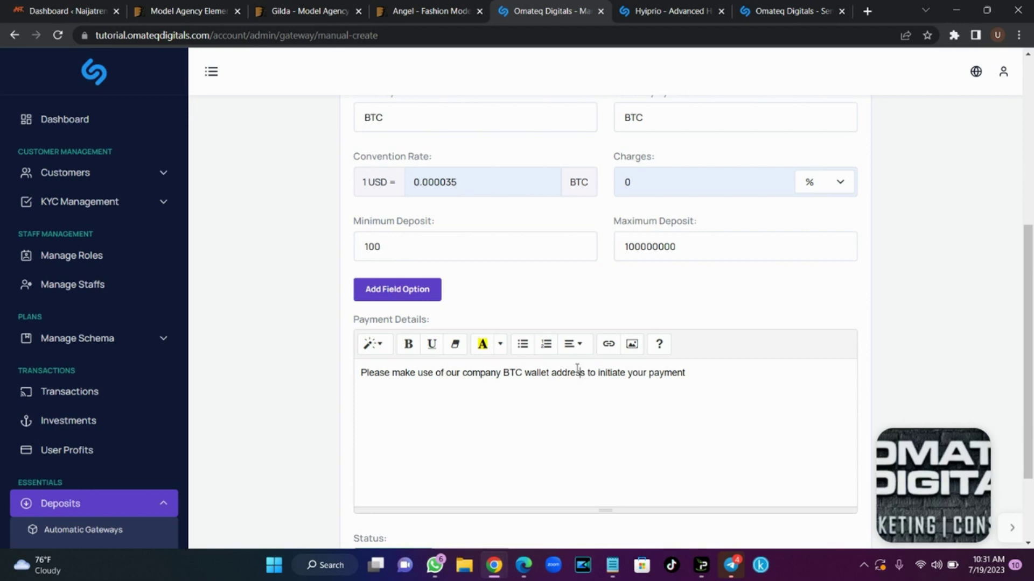
left_click(707, 370)
key("Return")
type("klnglkd464nkdng")
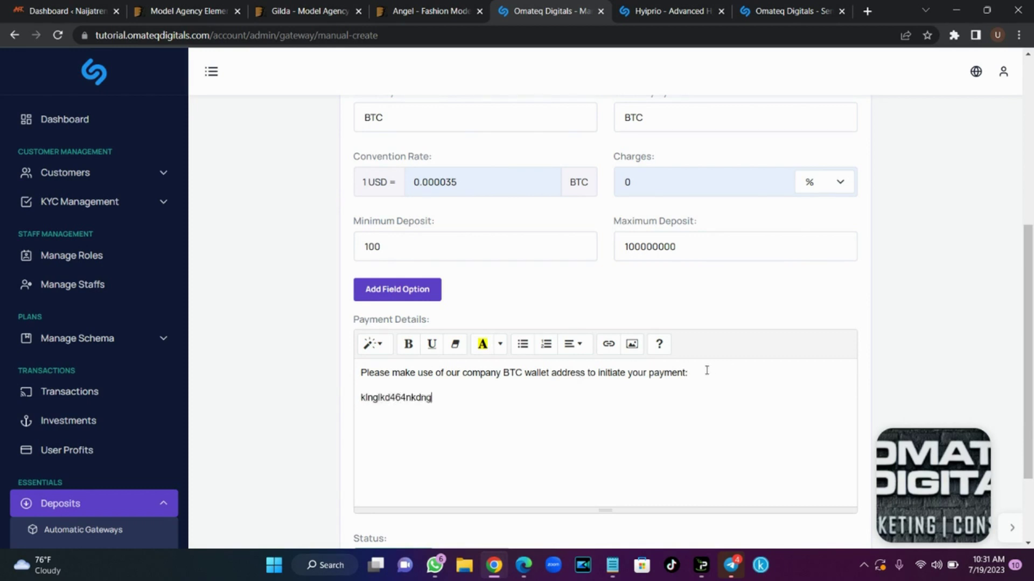
type("dndglg44dkgnkldnglk4759klgtek")
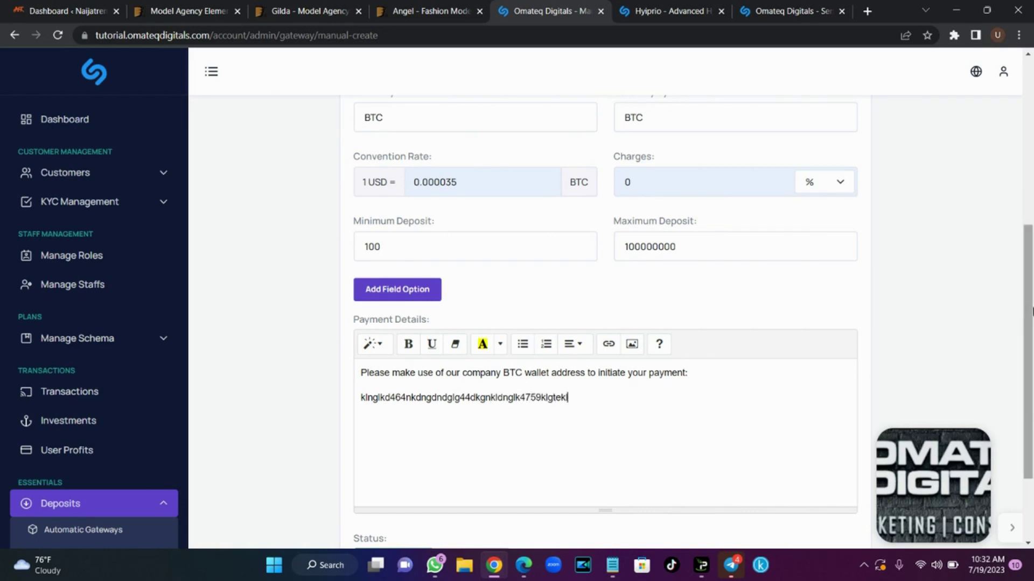
left_click_drag(1031, 317, 1032, 417)
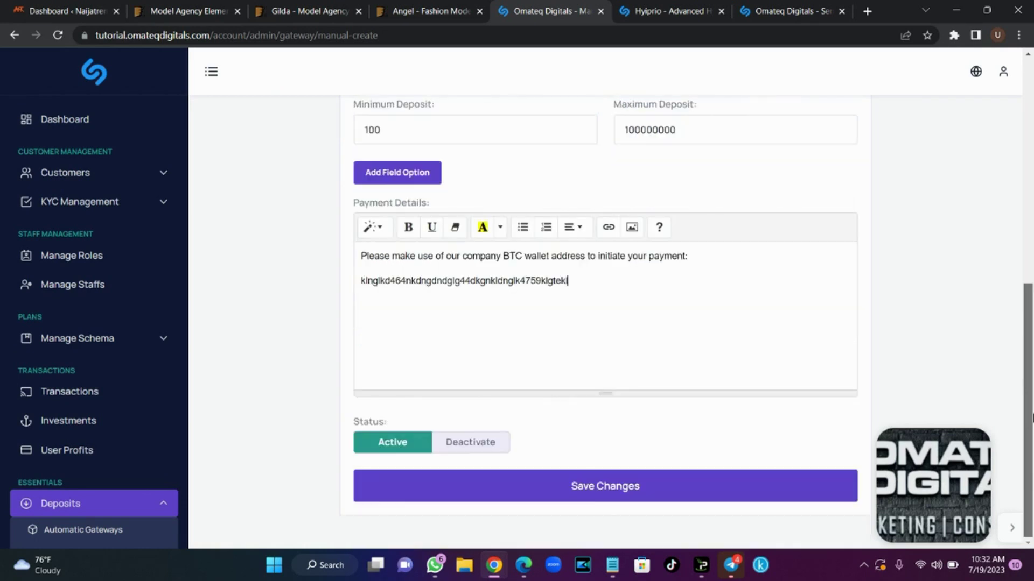
scroll(1032, 396, "up", 2)
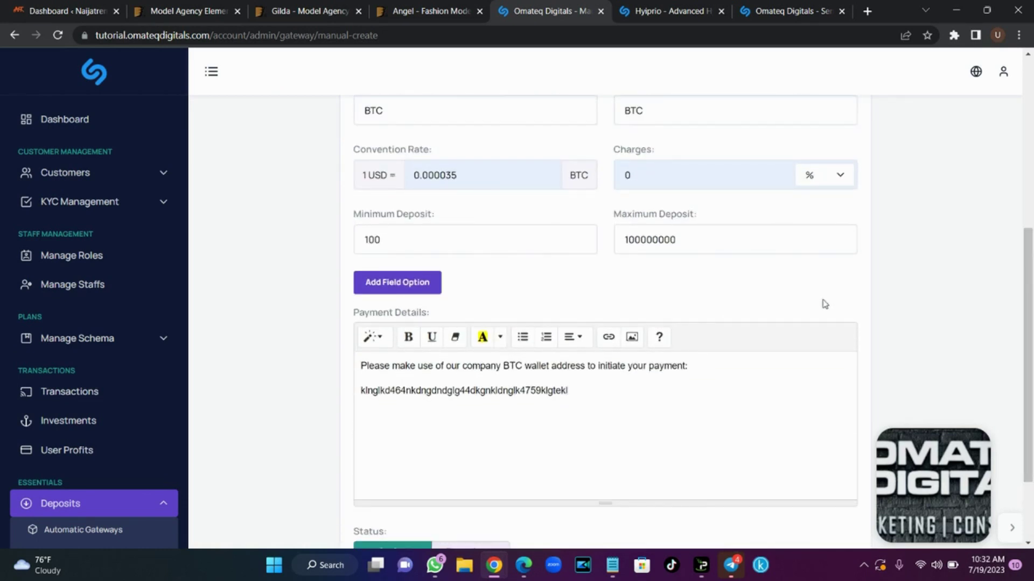
Add a required File upload field named Proof of Payment and save the Bitcoin gateway
left_click(405, 289)
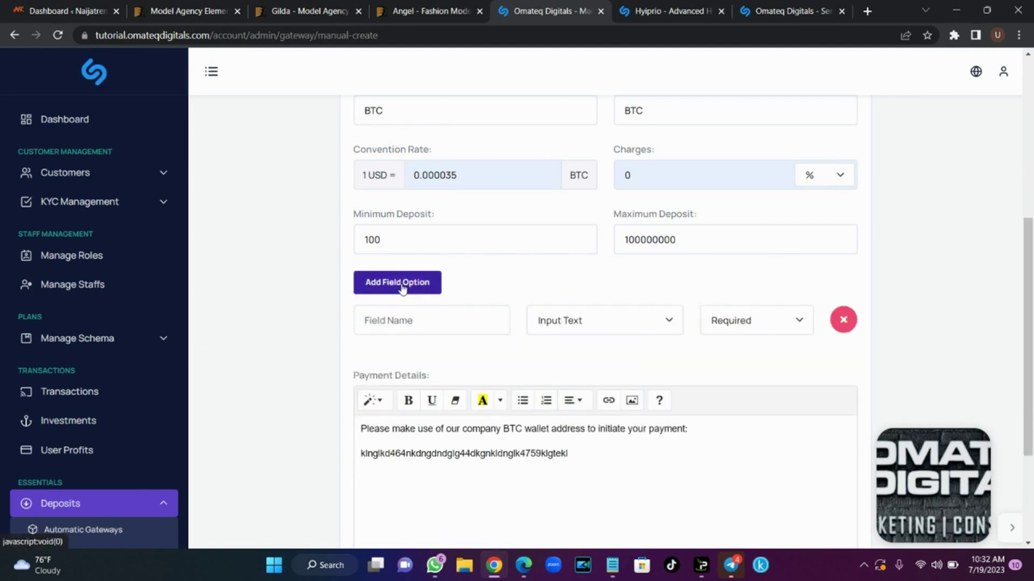
left_click(418, 311)
type("P")
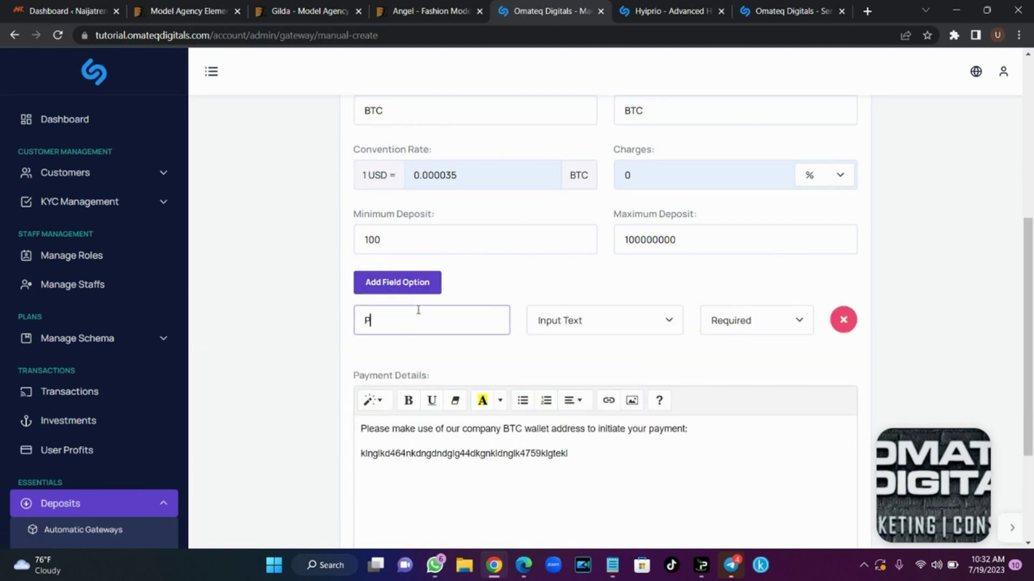
type("roof of Payment")
left_click(588, 318)
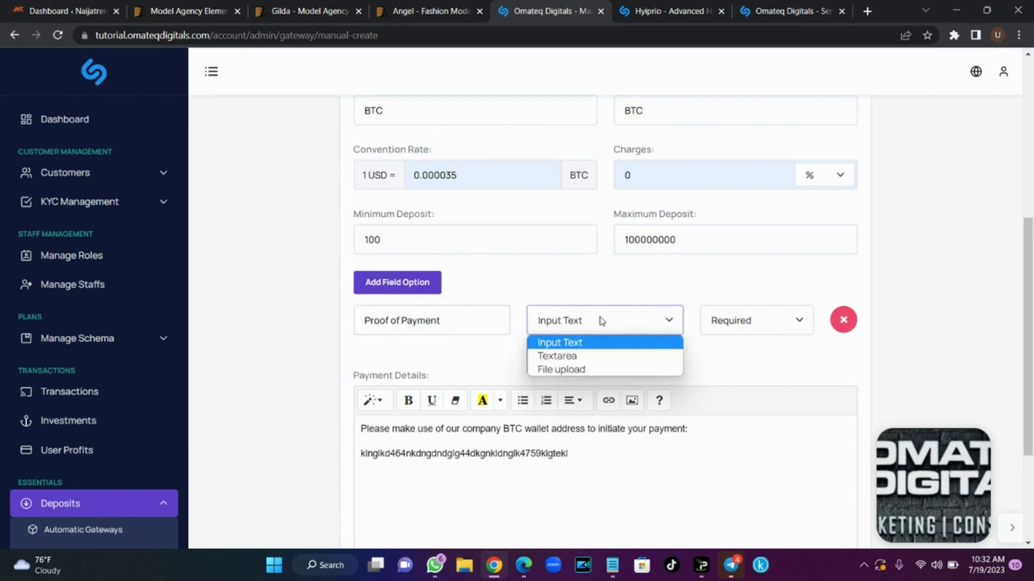
left_click(598, 367)
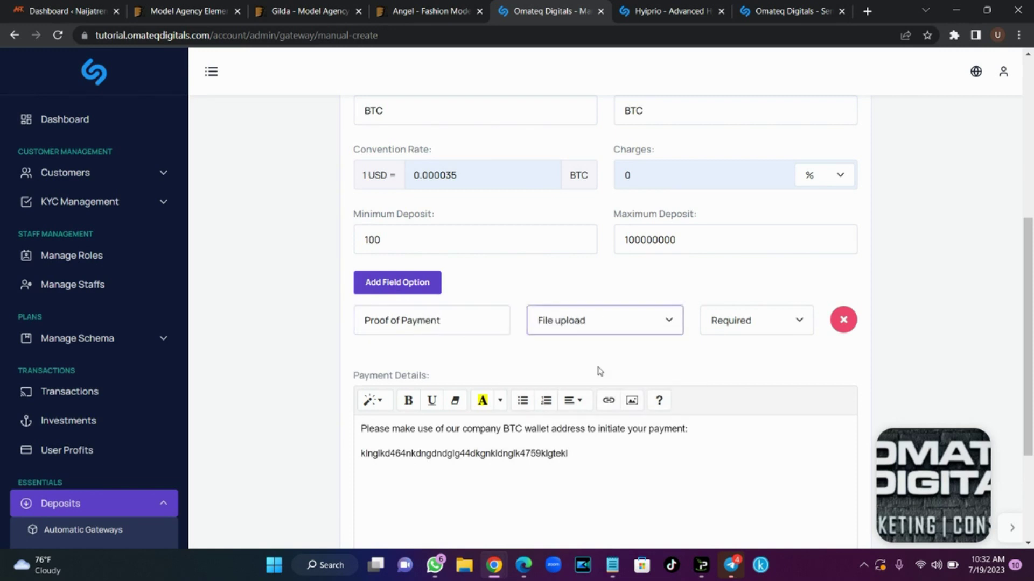
left_click(755, 322)
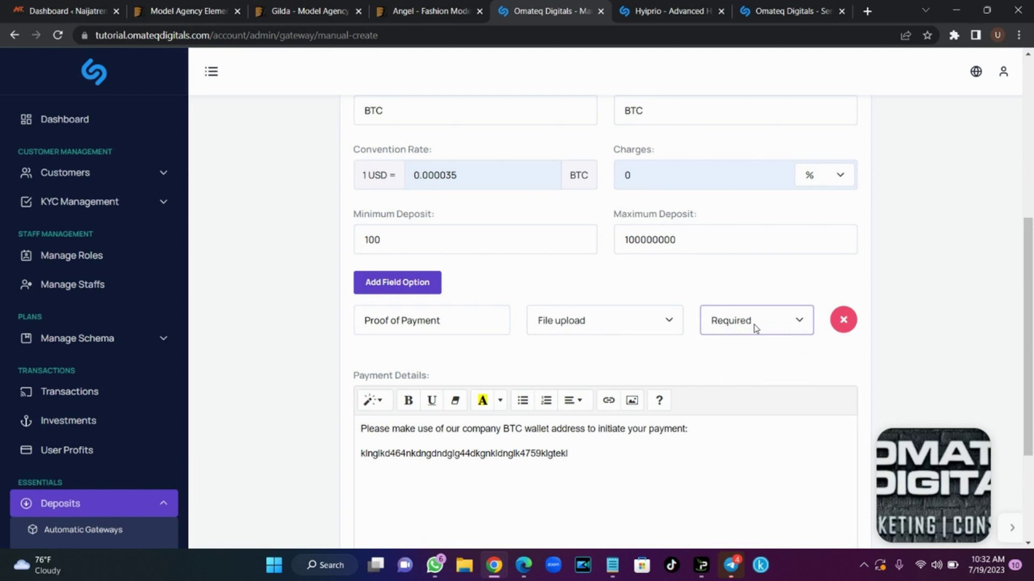
left_click(607, 325)
left_click(606, 329)
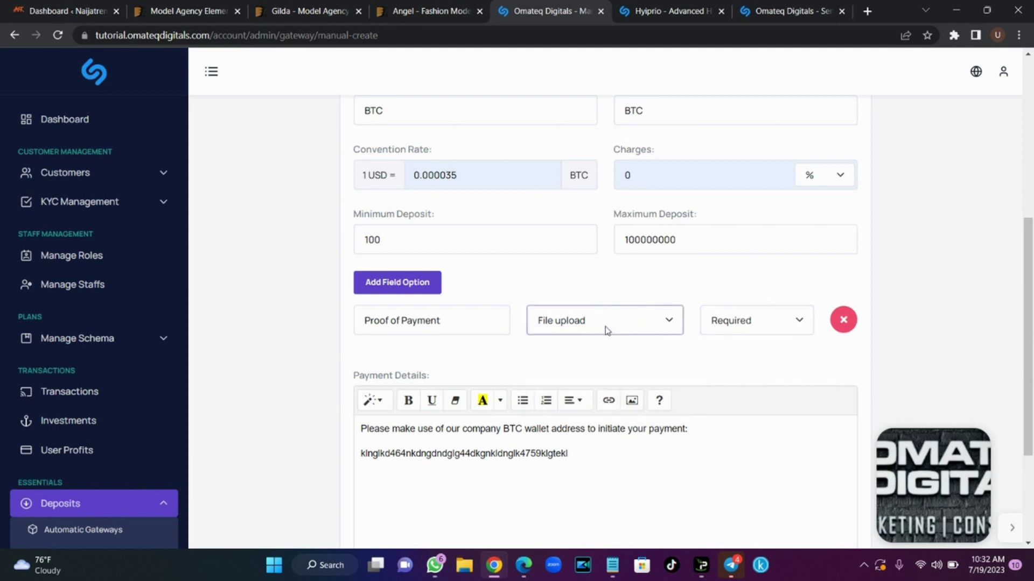
scroll(1031, 292, "down", 2)
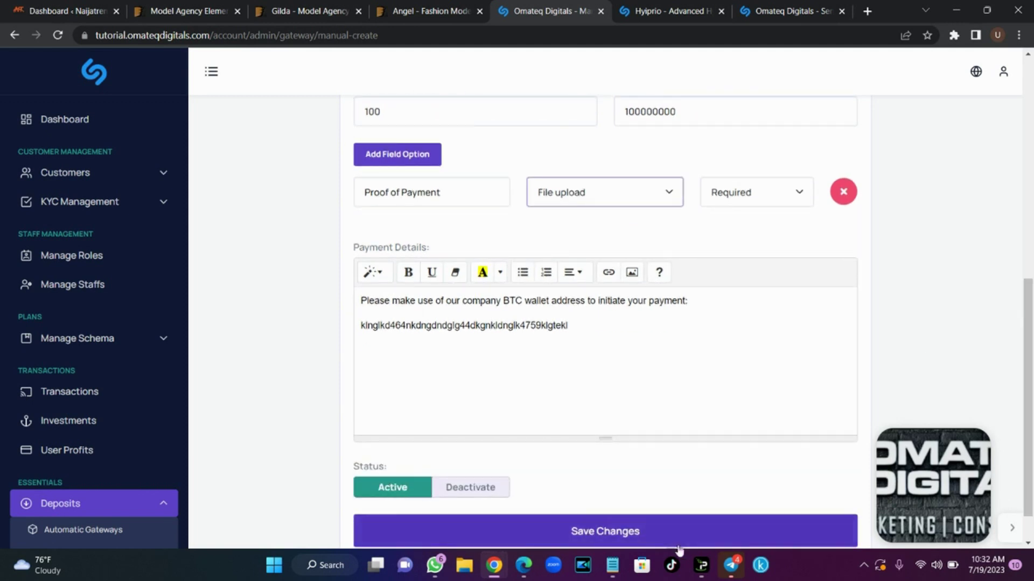
left_click(607, 533)
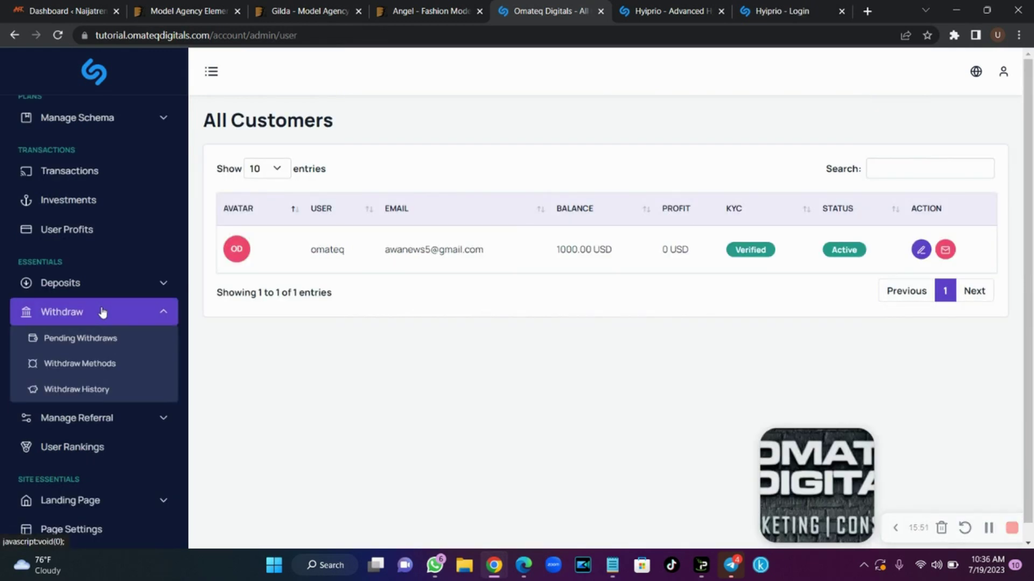
Check the empty Pending Withdraws page, then open the Withdraw Methods list
left_click(101, 344)
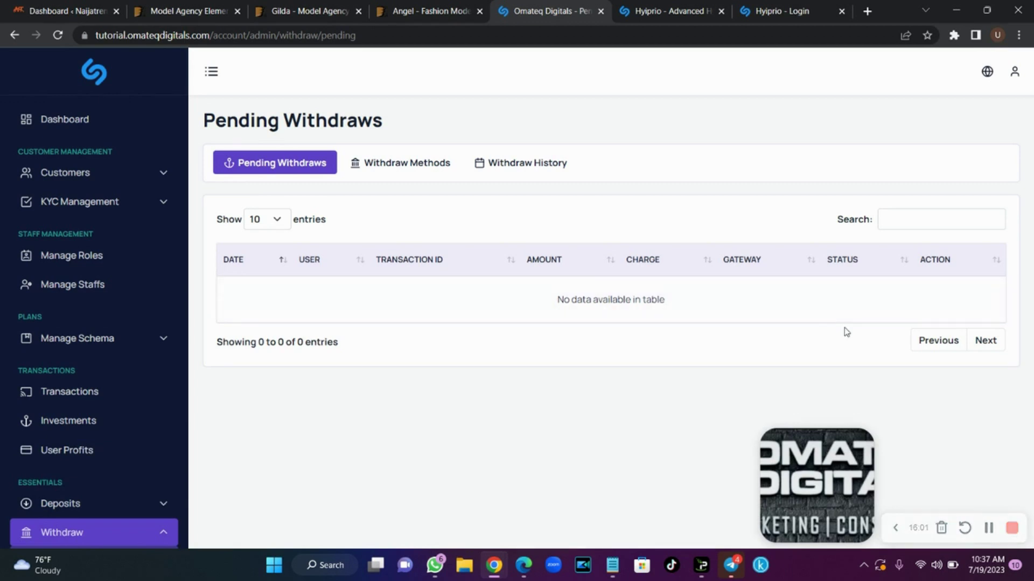
left_click(386, 169)
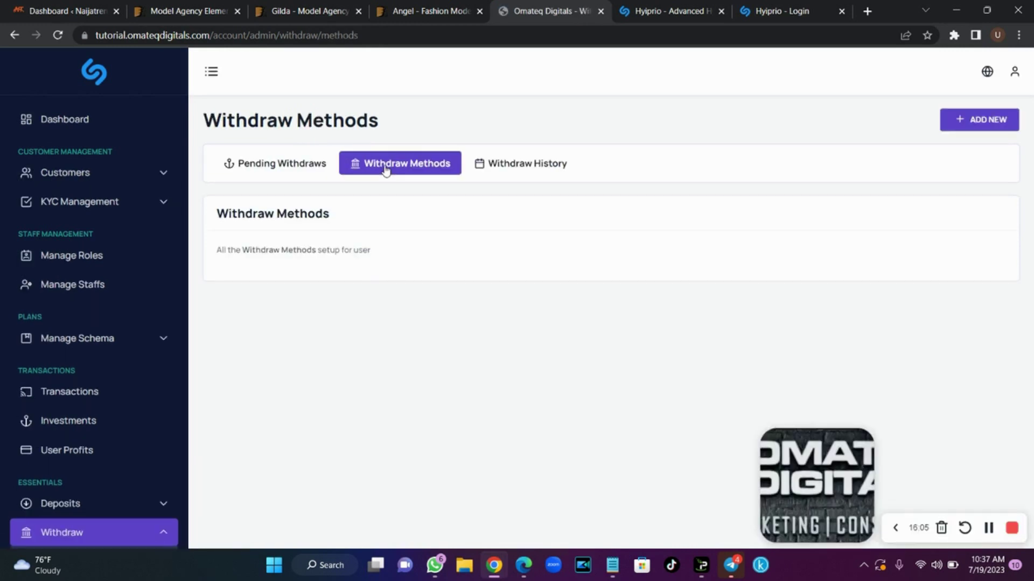
Create a new withdraw method named Bitcoin with currency BTC and conversion rate 0.000035
left_click(972, 127)
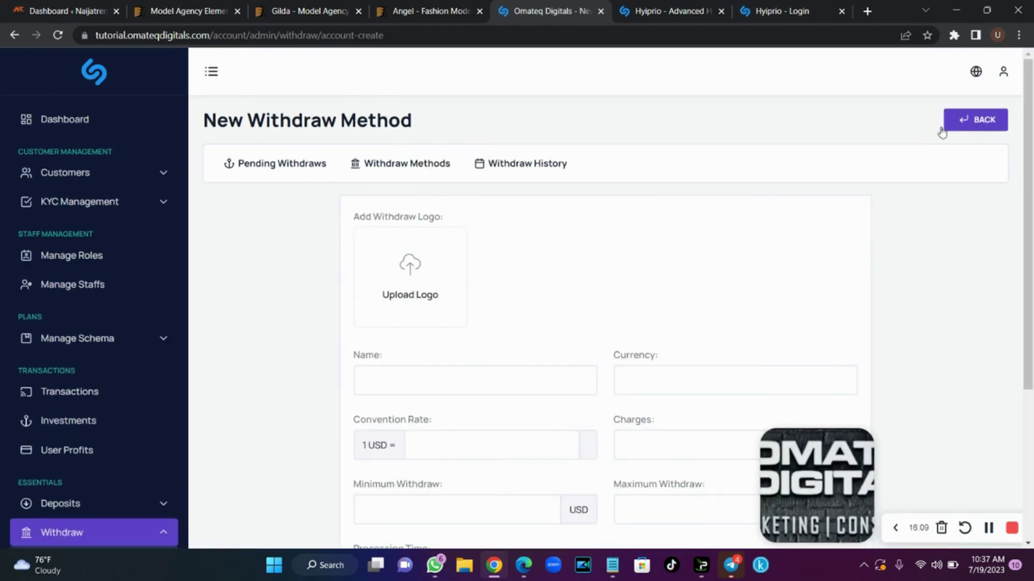
scroll(441, 269, "down", 3)
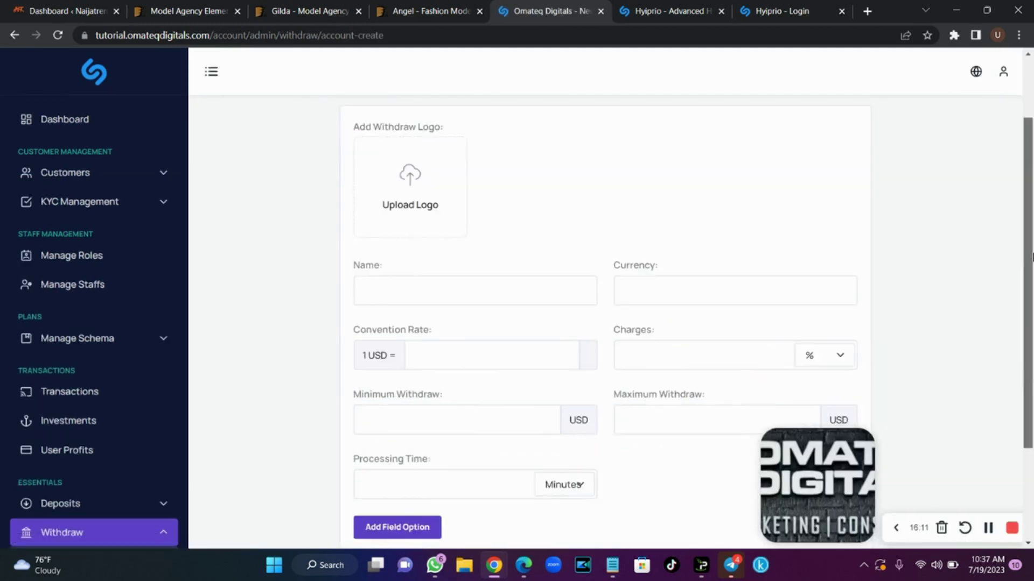
left_click(472, 245)
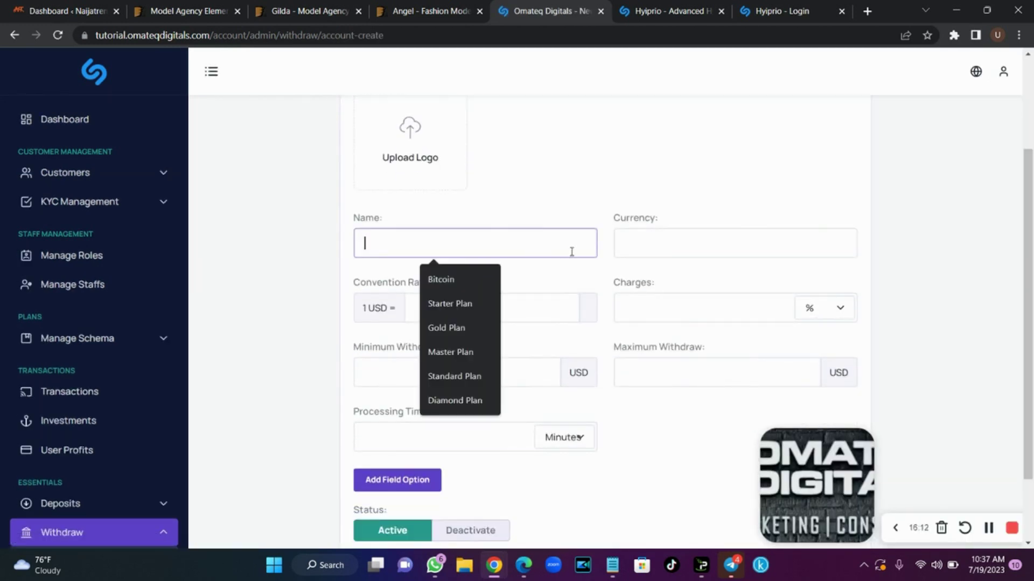
left_click(476, 278)
left_click(699, 245)
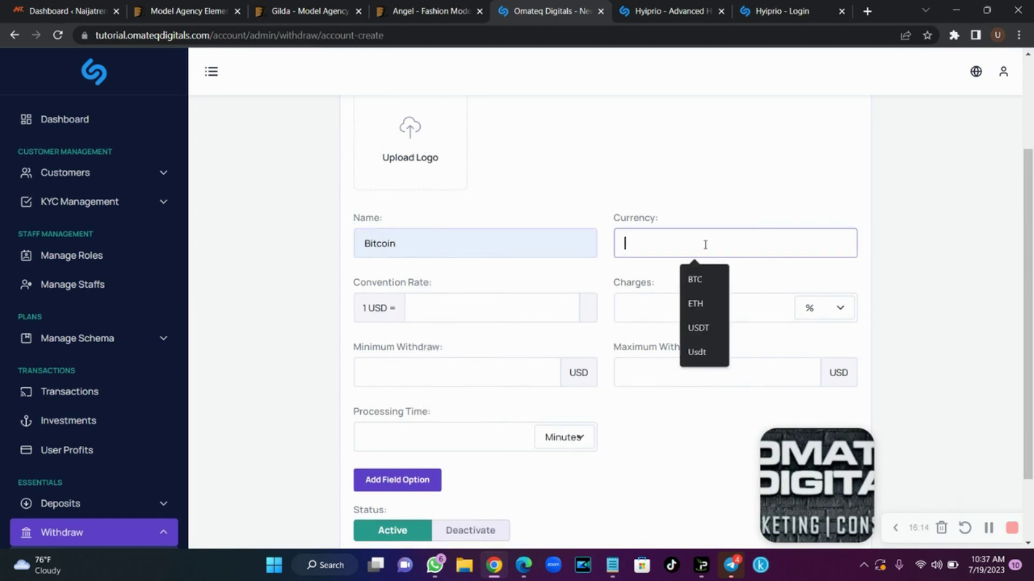
left_click(713, 279)
left_click(506, 320)
left_click(513, 349)
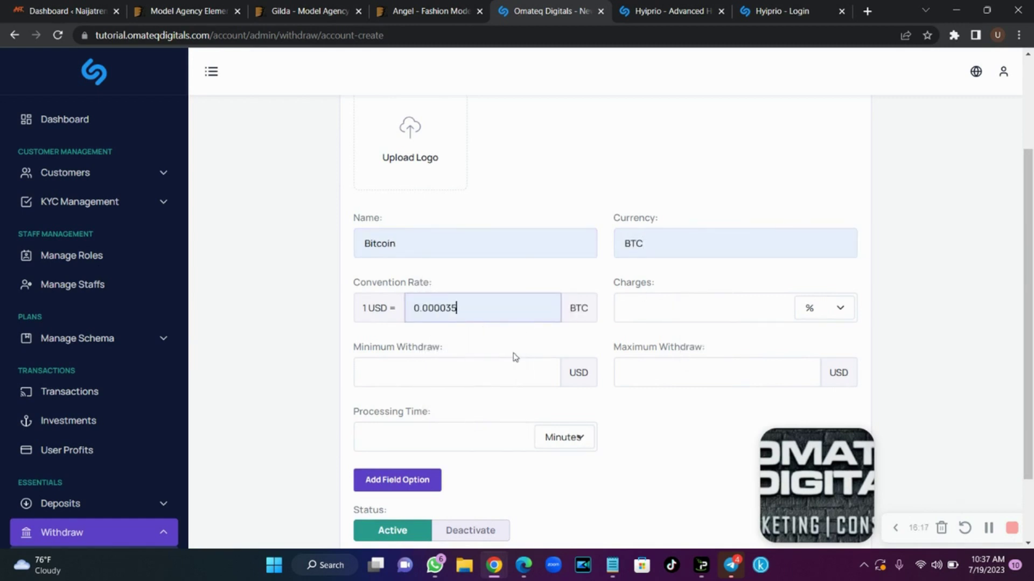
Set withdraw charges to 0 and limits from 100 to 1000000
left_click(691, 306)
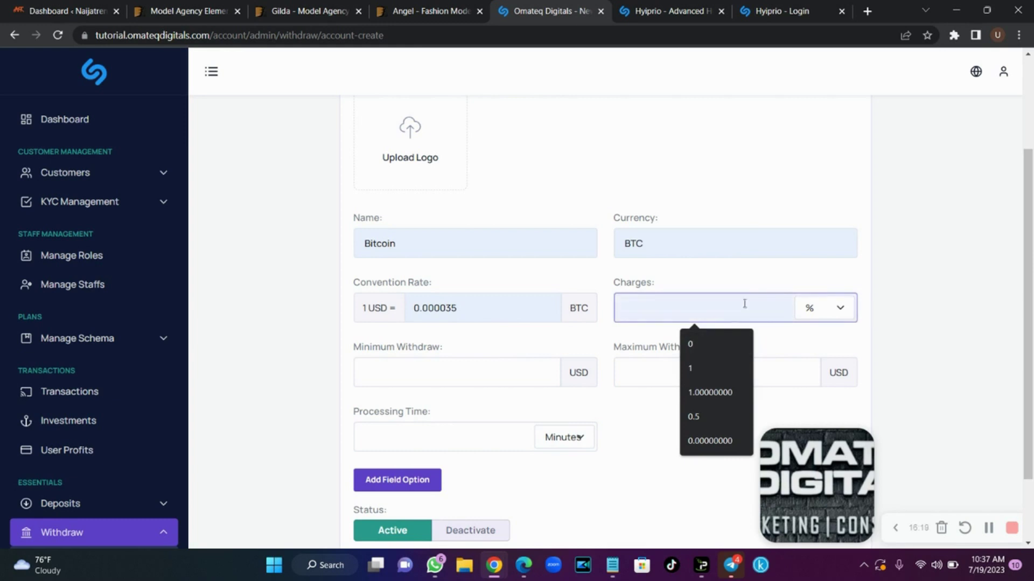
left_click(684, 353)
left_click(468, 377)
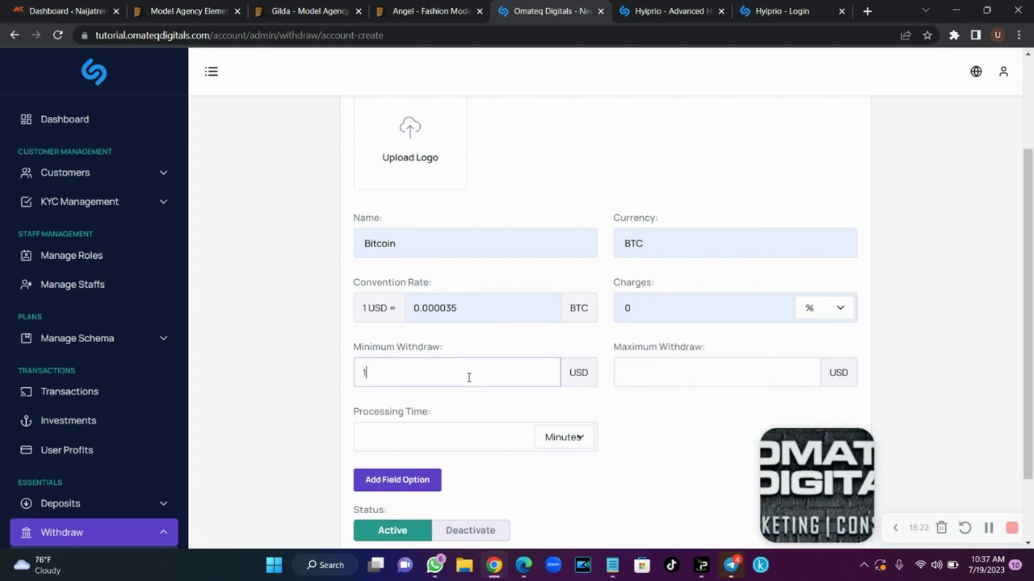
left_click(635, 366)
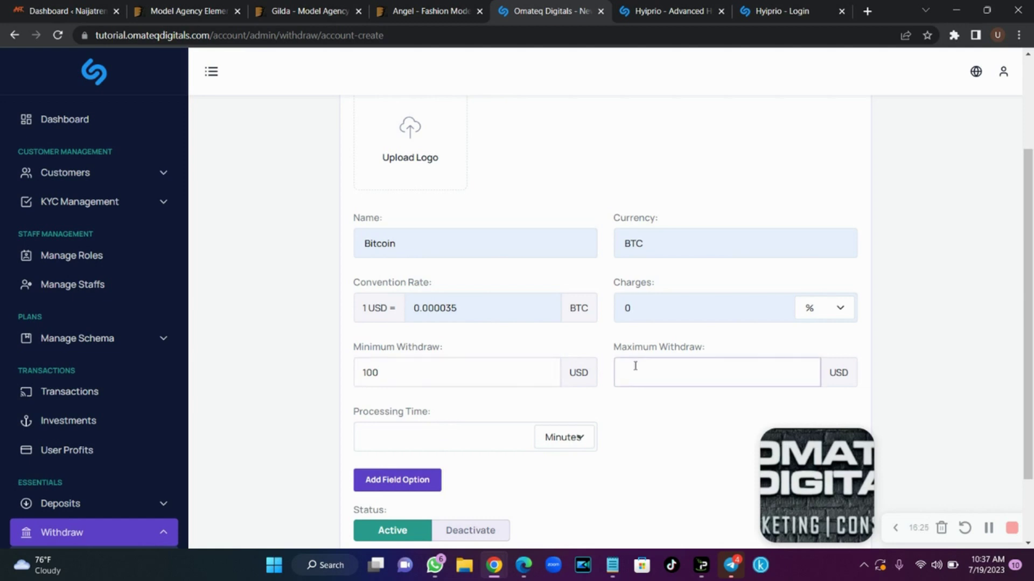
type("1000000")
left_click(647, 372)
Set processing time to Hours, add a Wallet Address field, and save the withdraw method
left_click(457, 428)
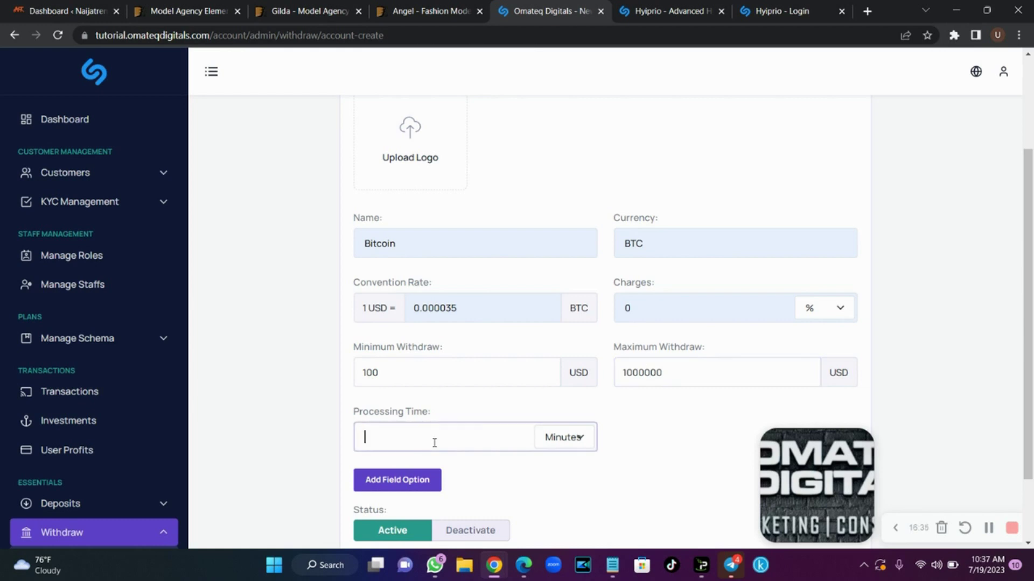
left_click(575, 438)
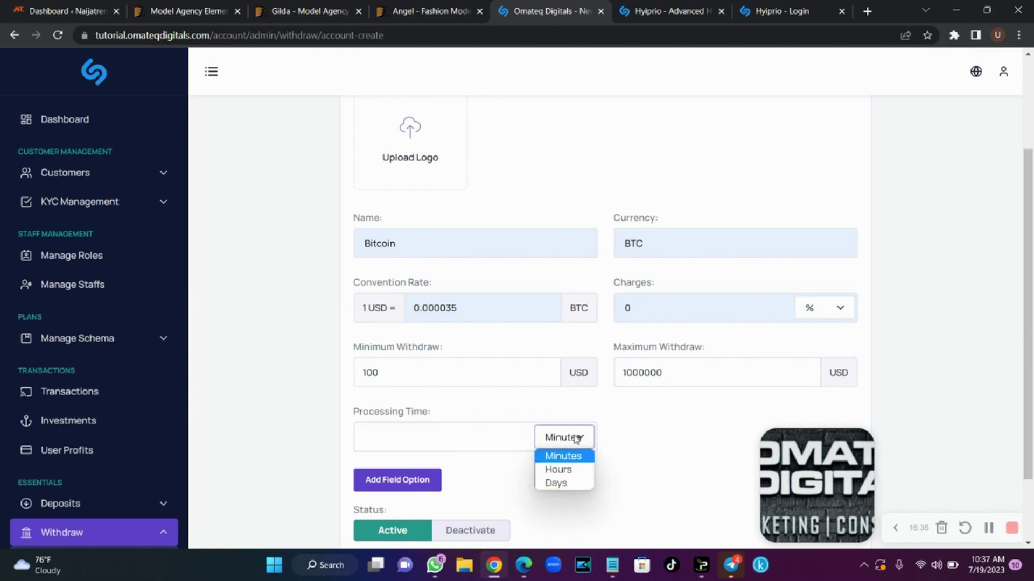
left_click(572, 471)
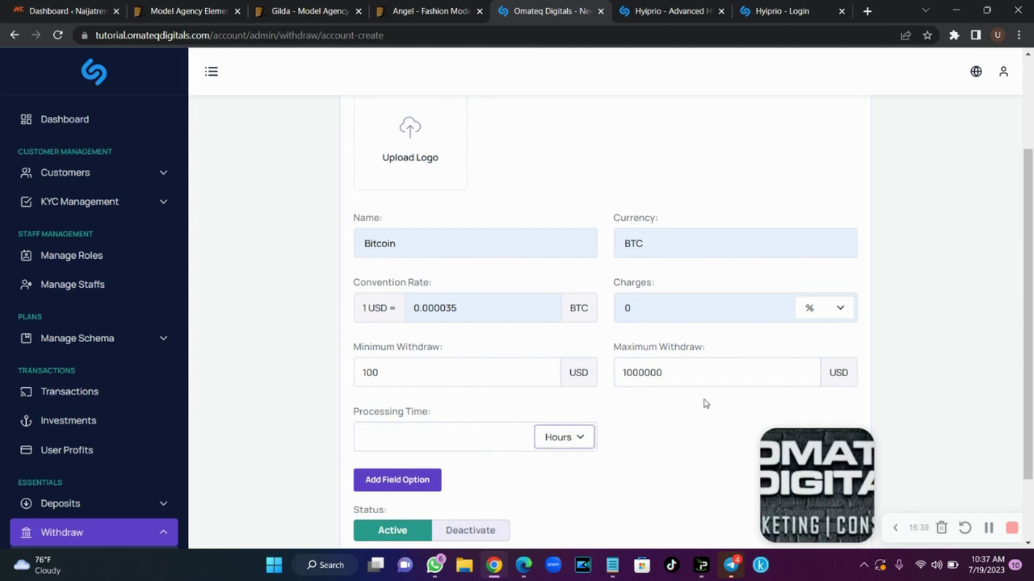
scroll(703, 404, "down", 2)
left_click(403, 398)
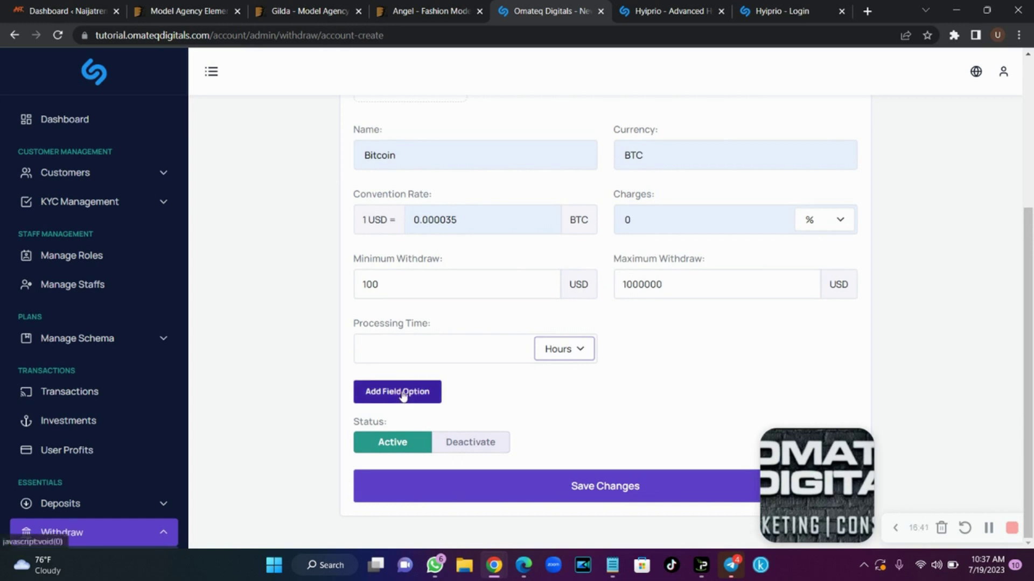
left_click(406, 430)
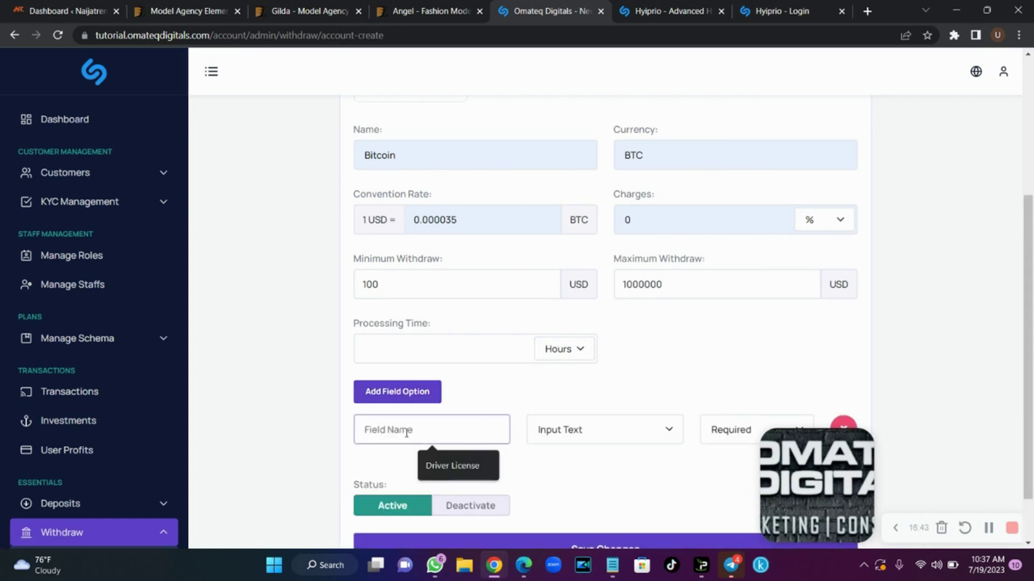
type("Wallet")
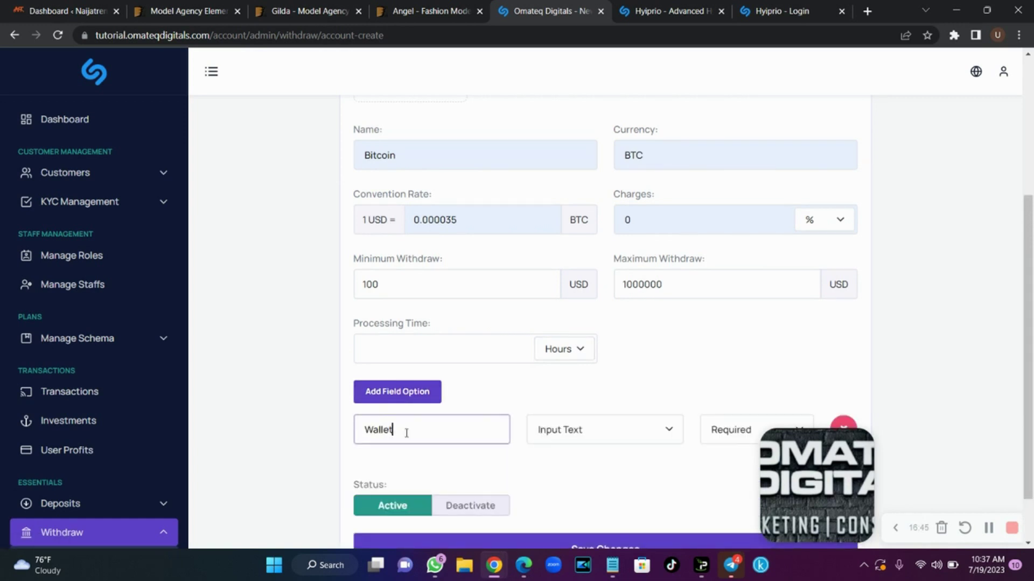
type(" Address")
scroll(564, 390, "down", 1)
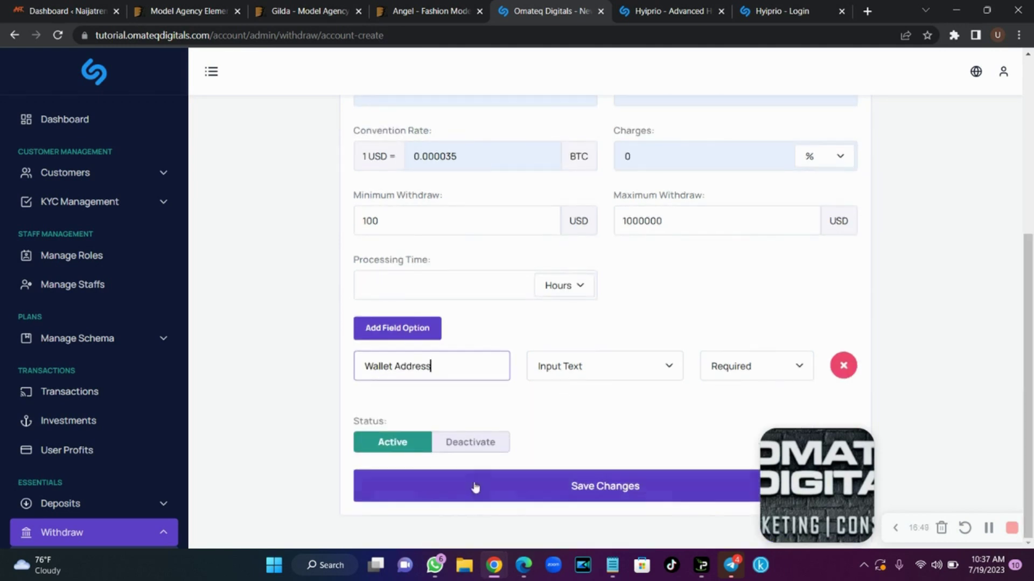
left_click(476, 485)
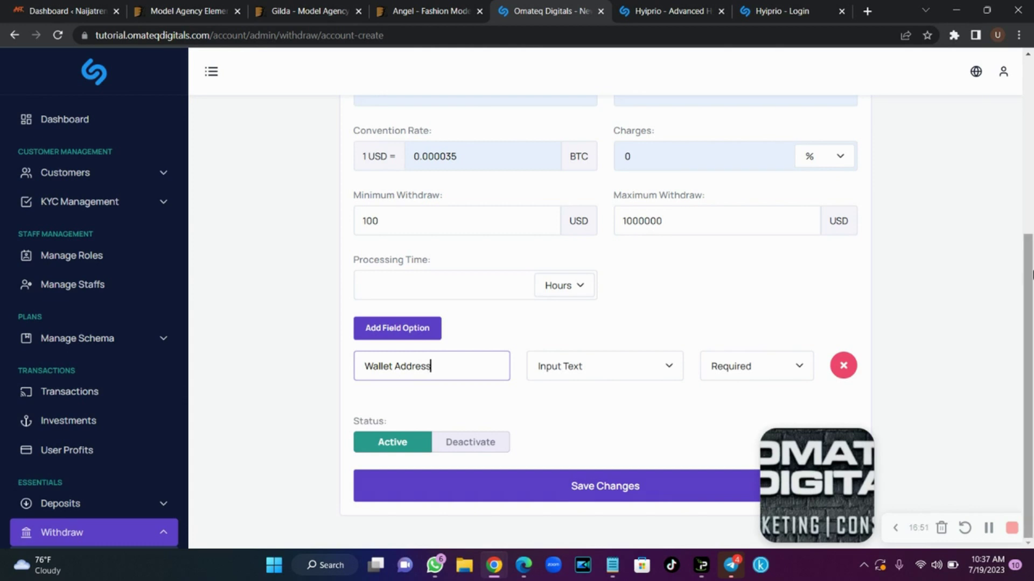
Collapse the Withdraw menu and go to the User Rankings page
left_click(154, 533)
scroll(58, 468, "down", 4)
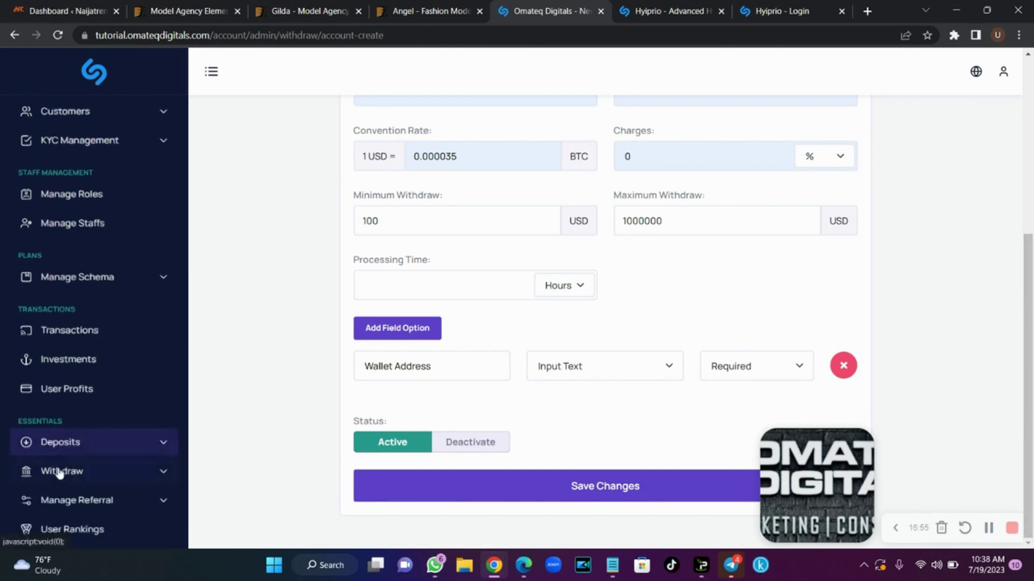
scroll(54, 474, "down", 2)
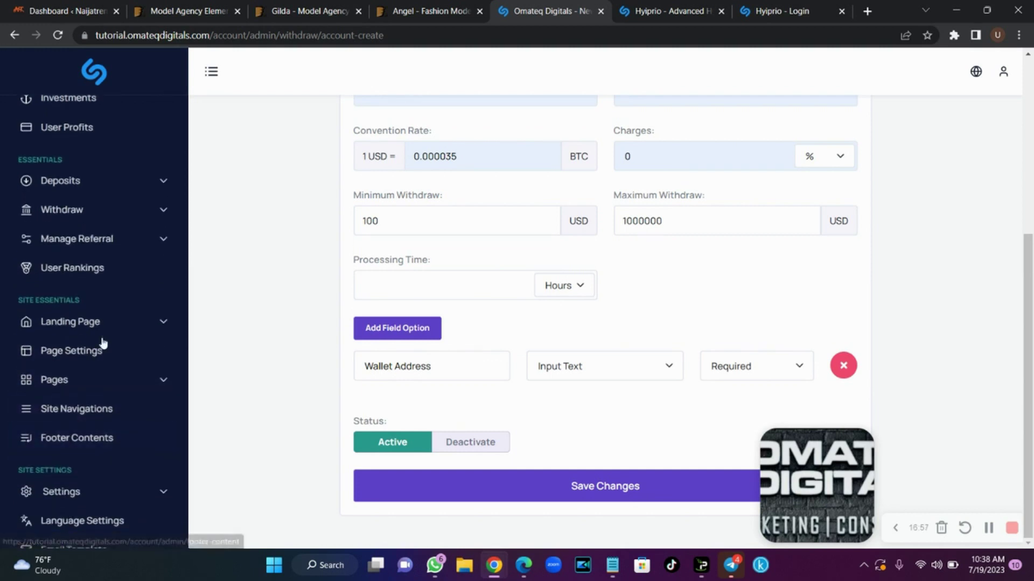
left_click(93, 275)
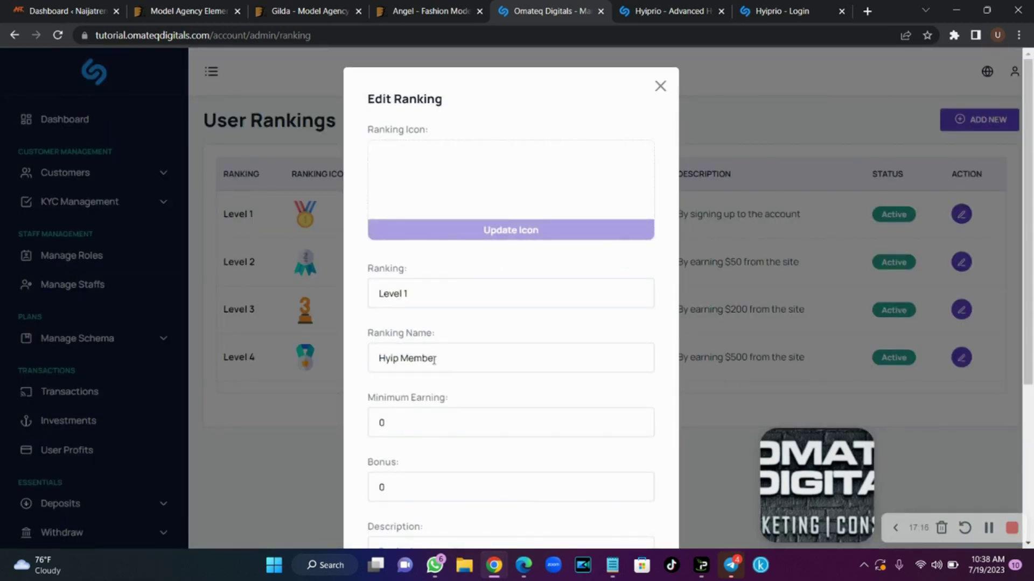
Rename the Level 1 ranking from Hyip Member to Omateq Member and save it
left_click_drag(402, 360, 357, 362)
type("Omateq")
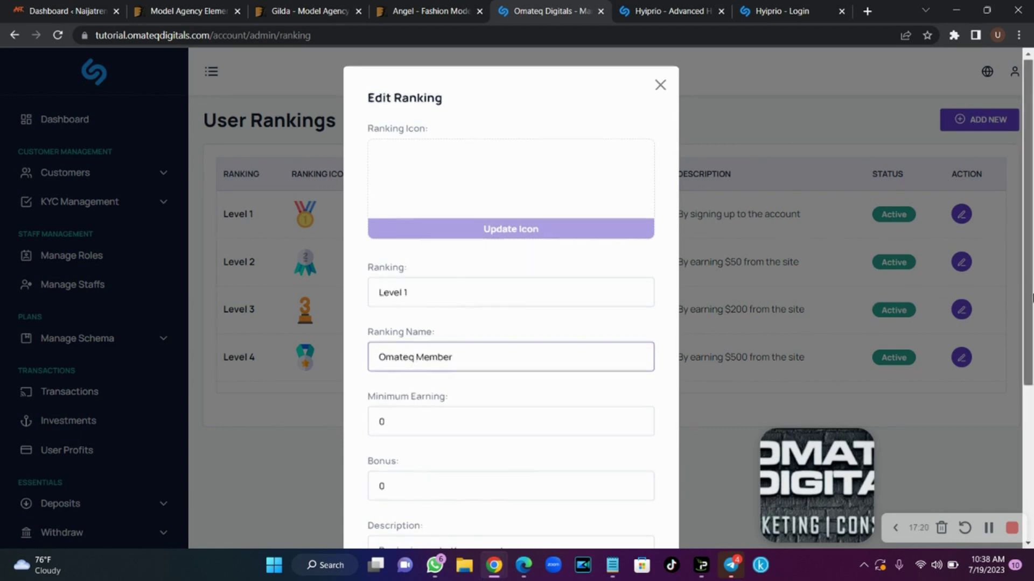
scroll(808, 377, "down", 3)
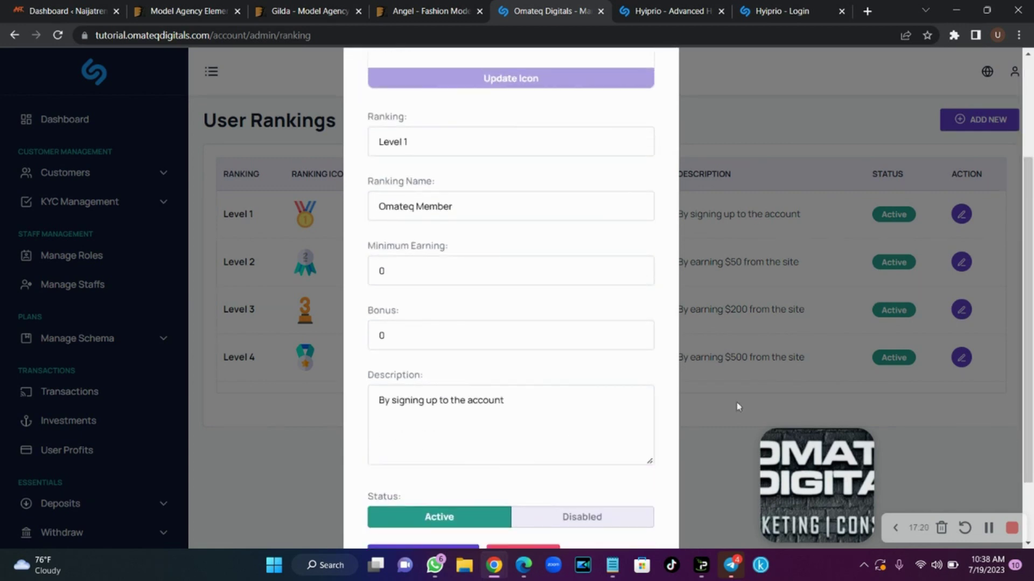
left_click(457, 549)
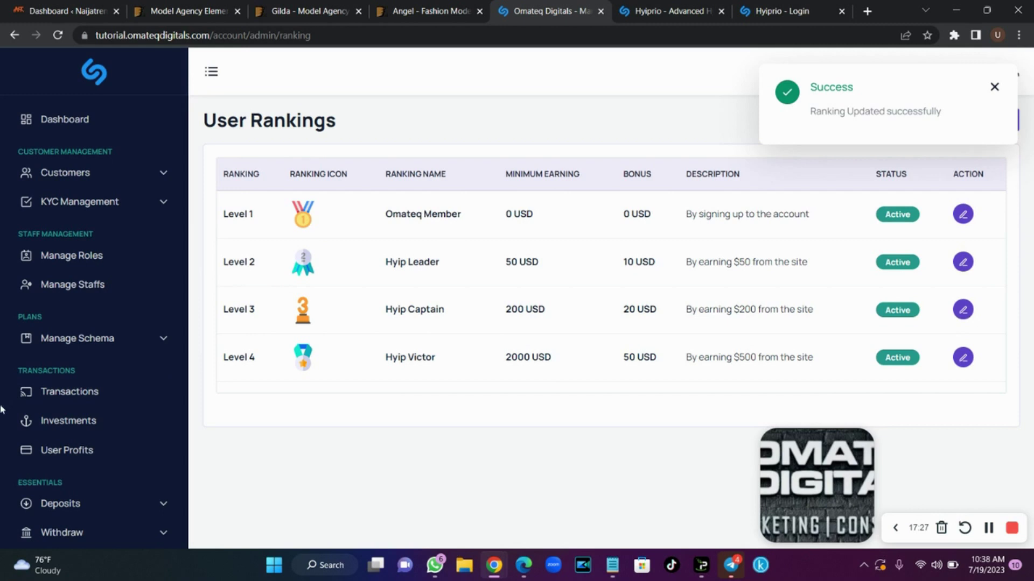
scroll(6, 381, "down", 5)
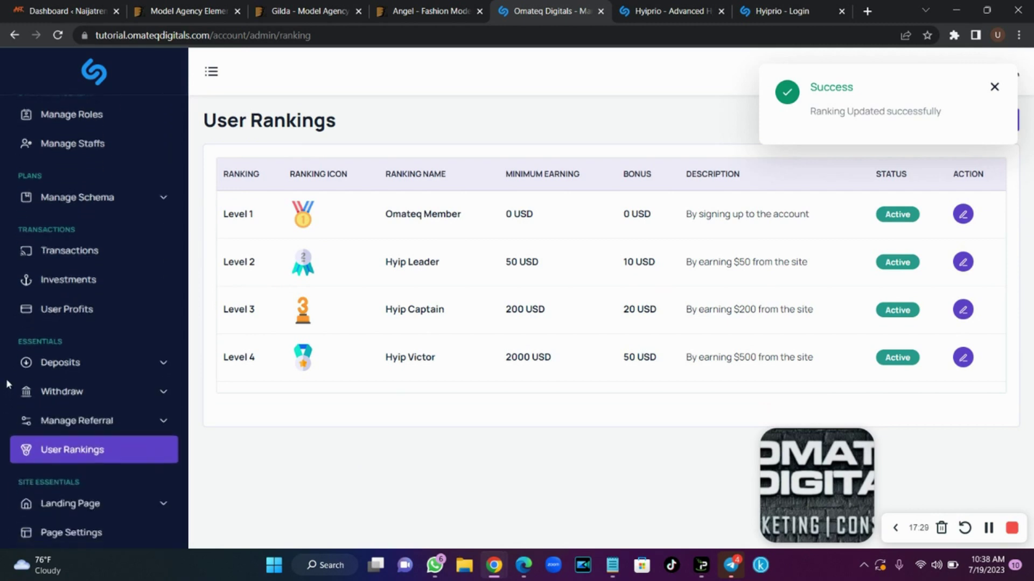
Open Site Settings and enable Email Verification under Permission Settings
scroll(7, 383, "down", 2)
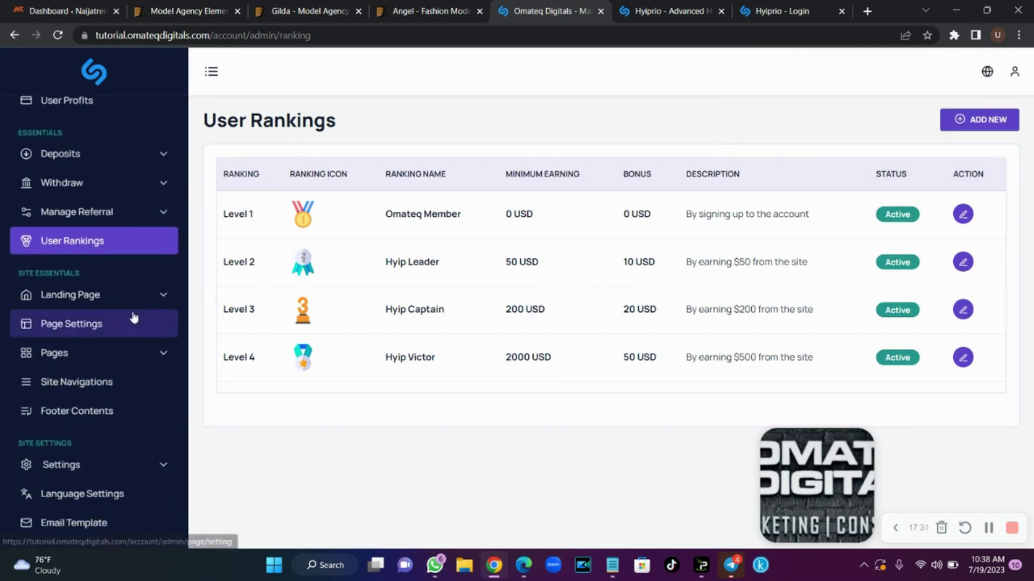
left_click(138, 309)
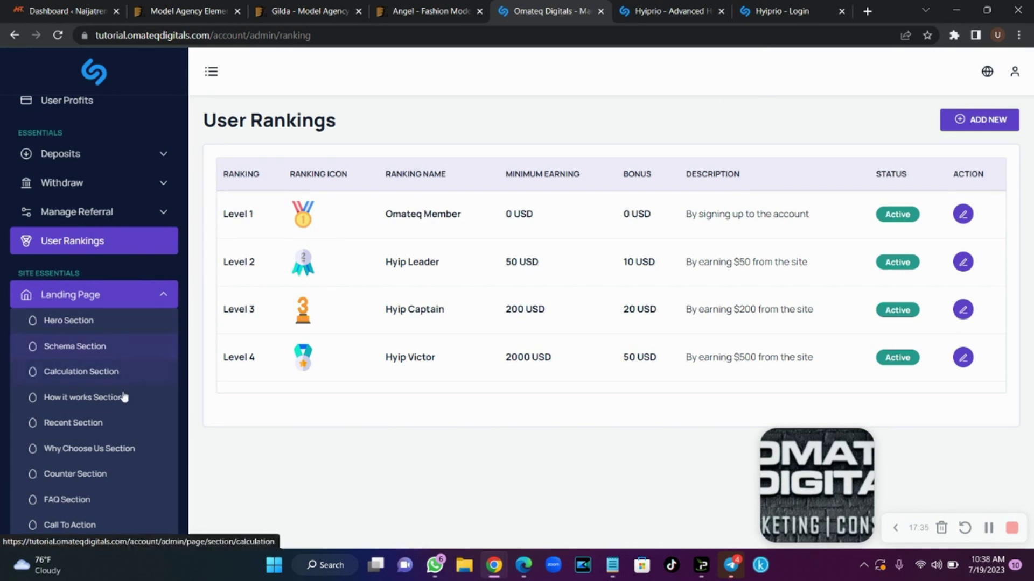
left_click(89, 322)
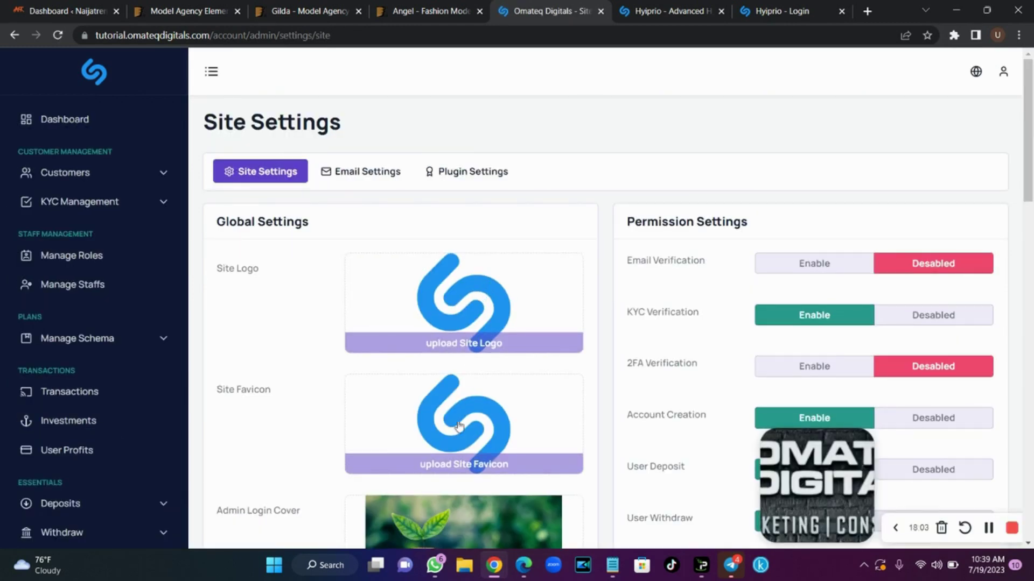
scroll(1031, 169, "down", 2)
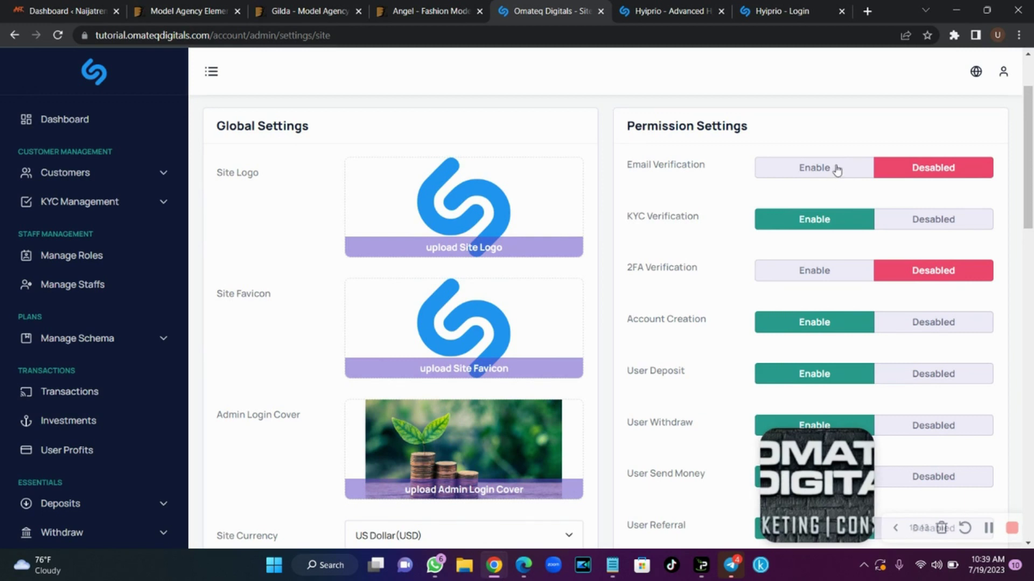
left_click(836, 170)
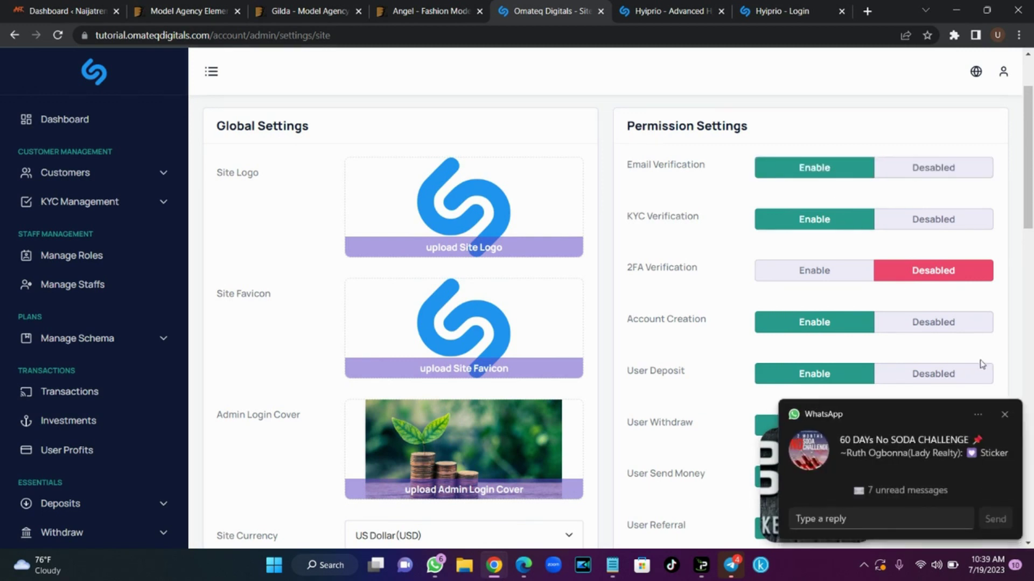
Review the remaining permission and fee settings, including 10–5000 USD send-money limits
left_click(1004, 414)
left_click(843, 322)
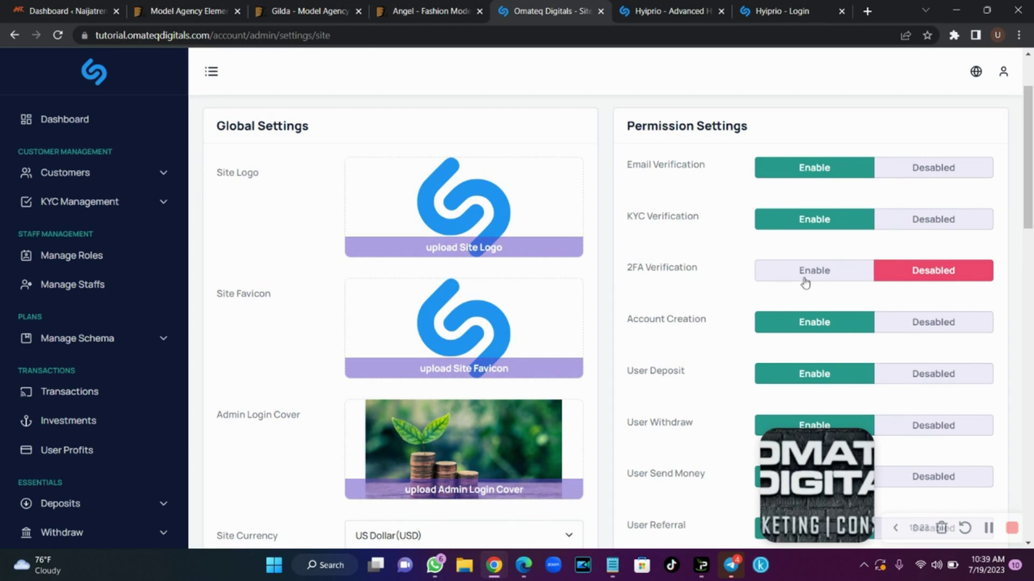
left_click_drag(1032, 211, 1032, 316)
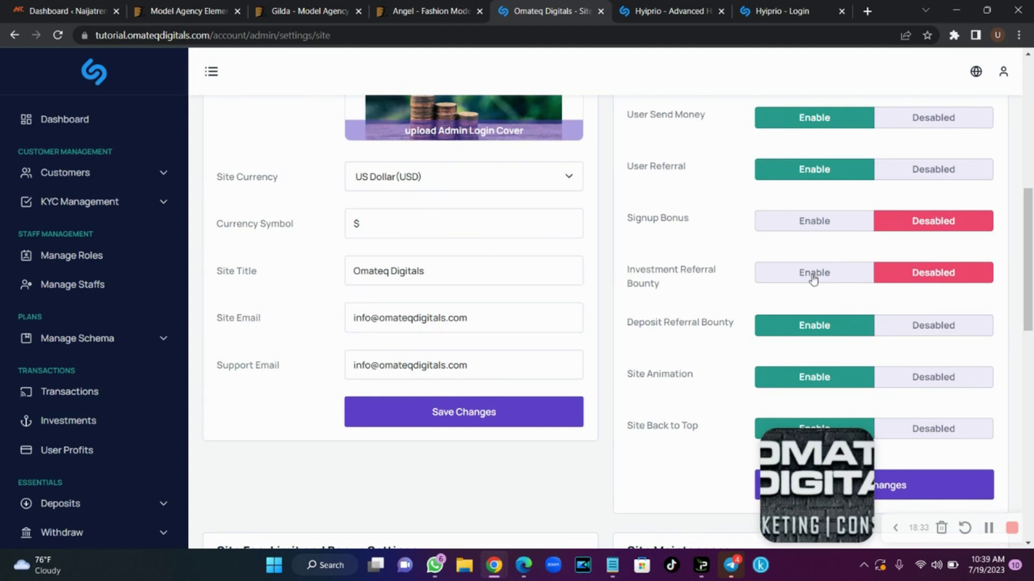
scroll(813, 279, "down", 5)
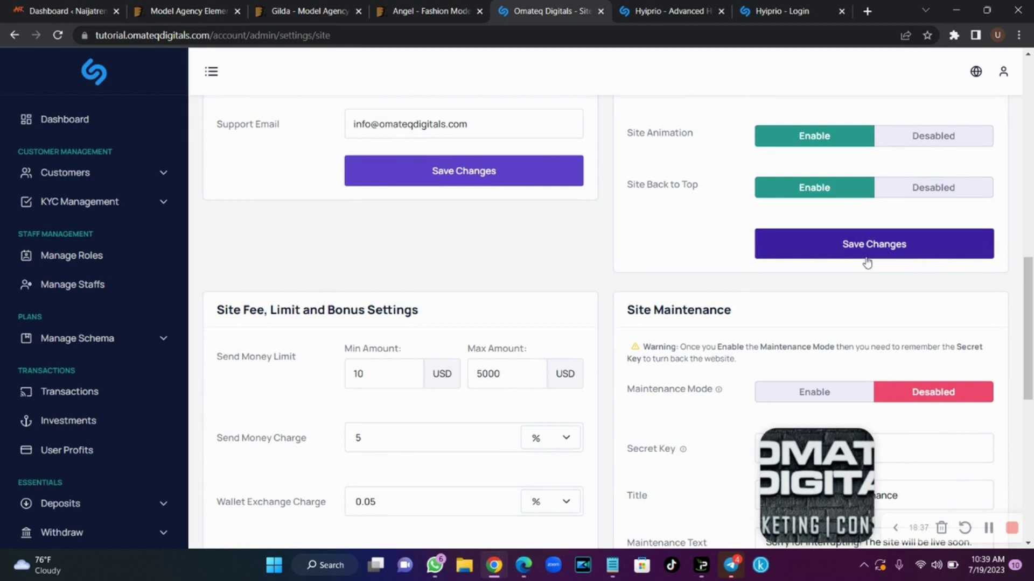
scroll(1031, 315, "down", 3)
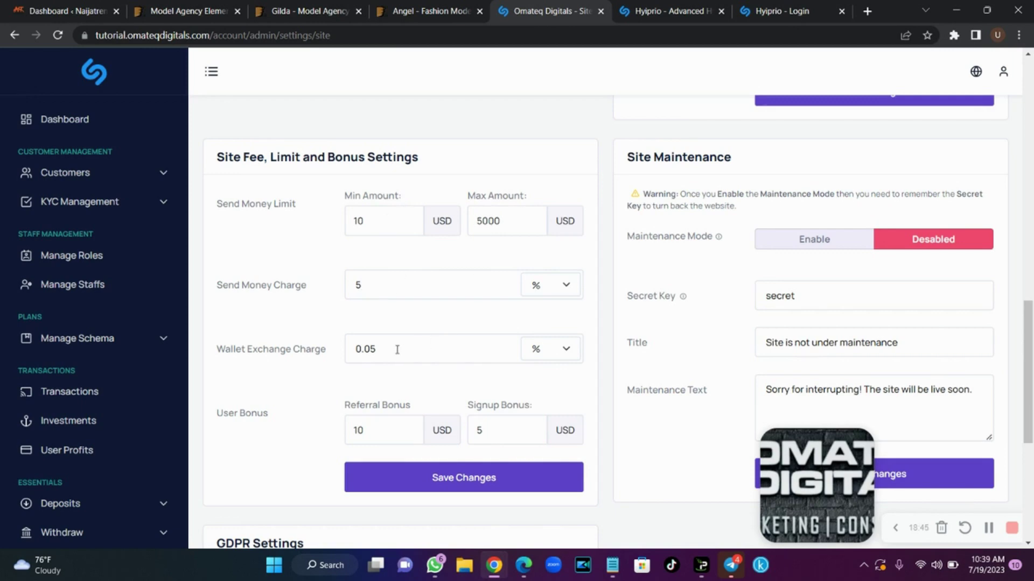
left_click_drag(1031, 310, 1031, 197)
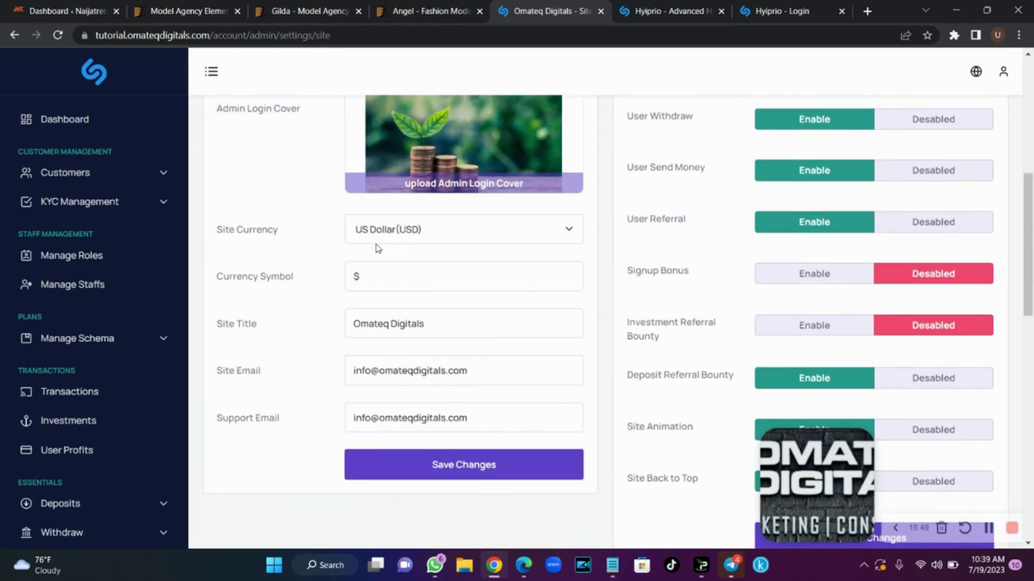
left_click(404, 231)
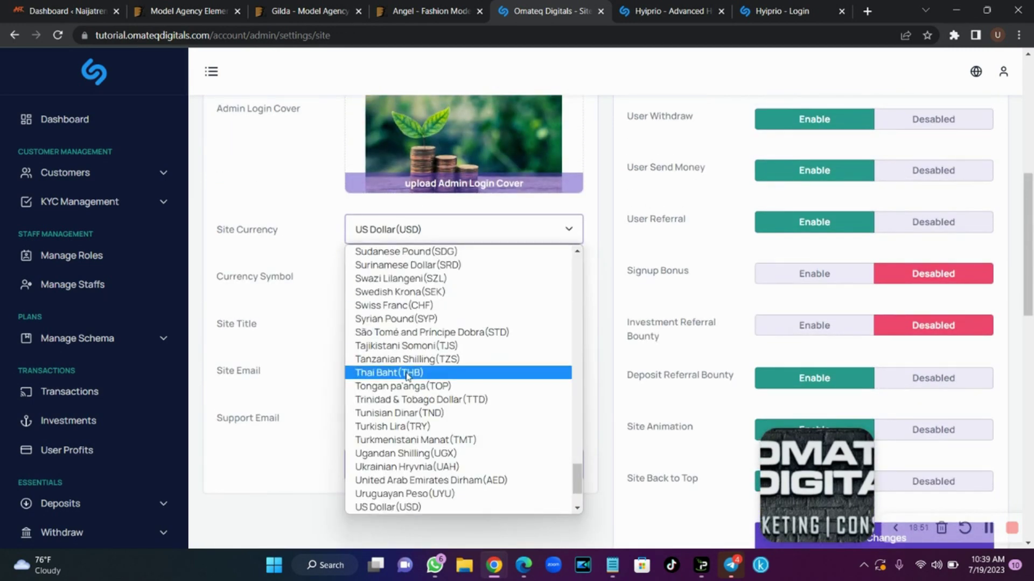
left_click(275, 300)
left_click(370, 277)
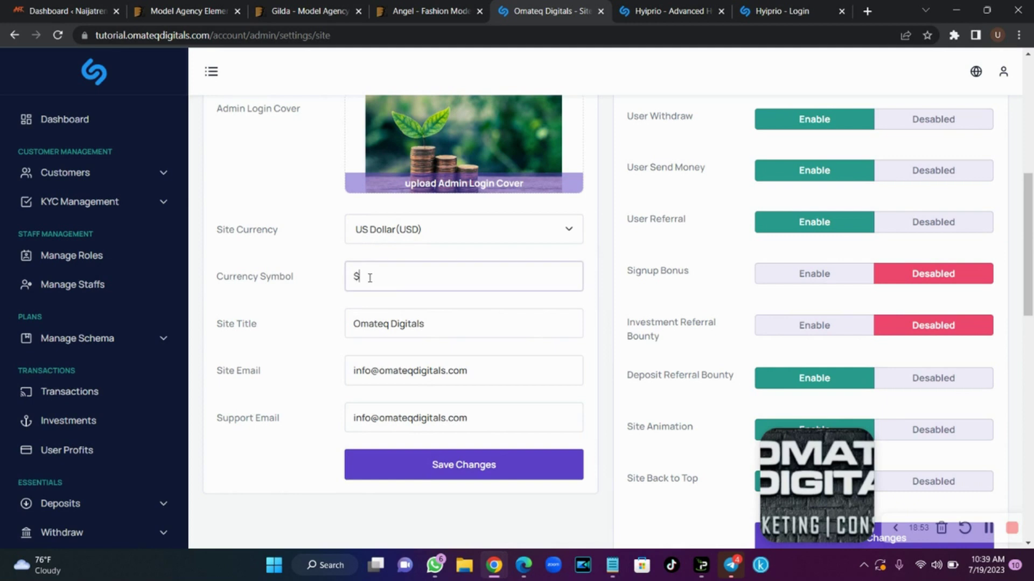
left_click(420, 323)
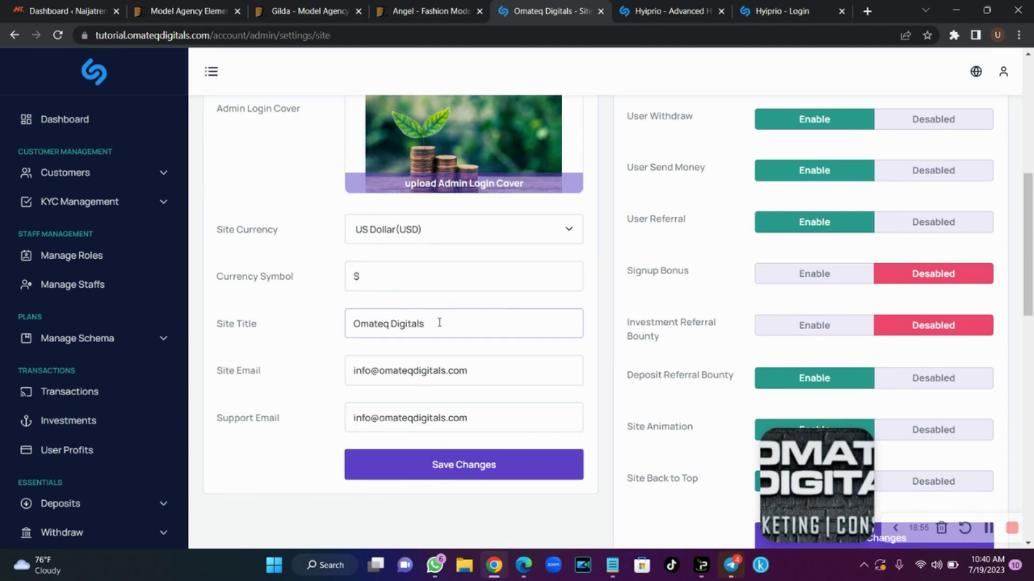
left_click(455, 370)
left_click(455, 428)
left_click_drag(1028, 269, 1031, 486)
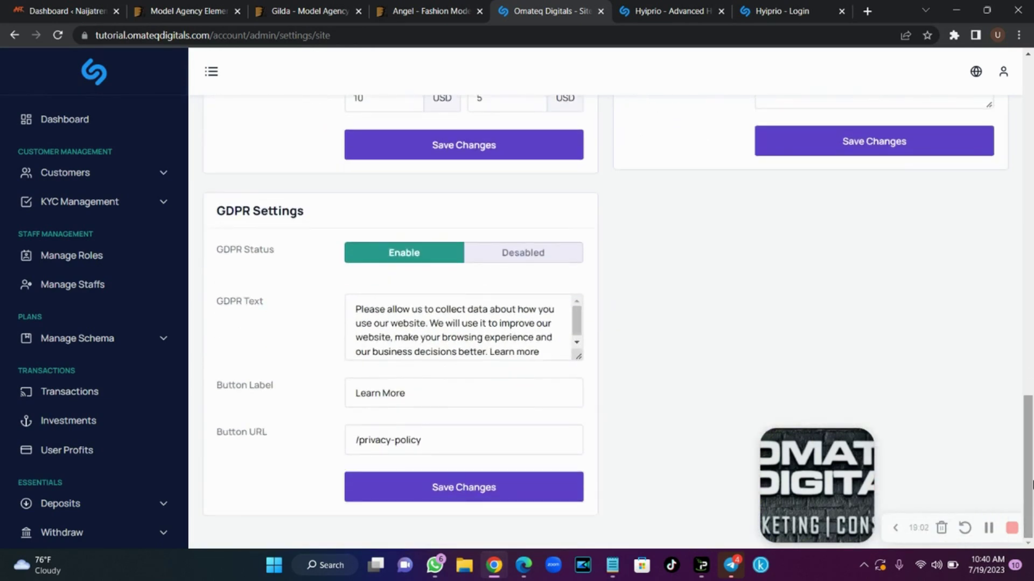
left_click(429, 342)
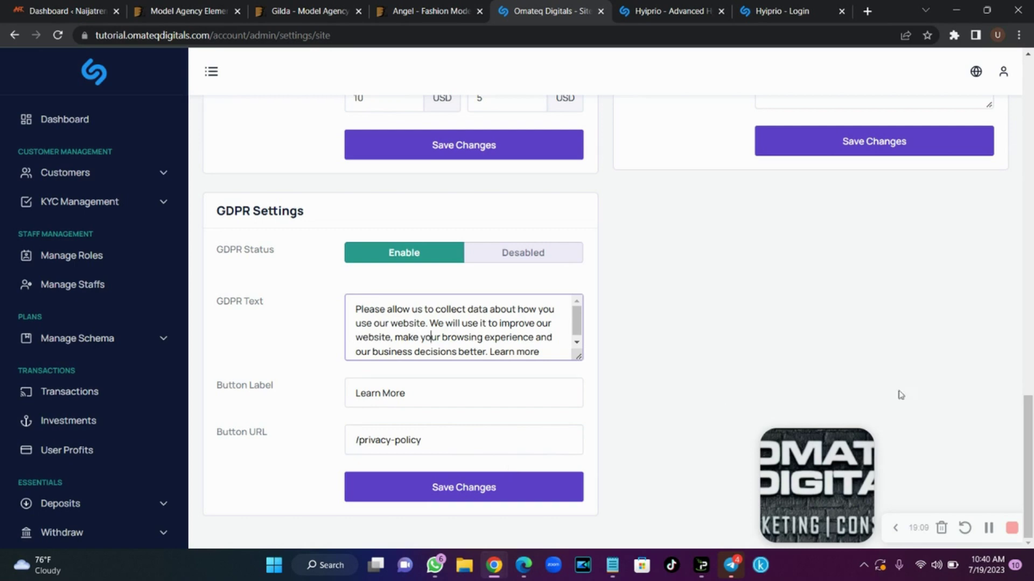
left_click_drag(1028, 449, 1032, 392)
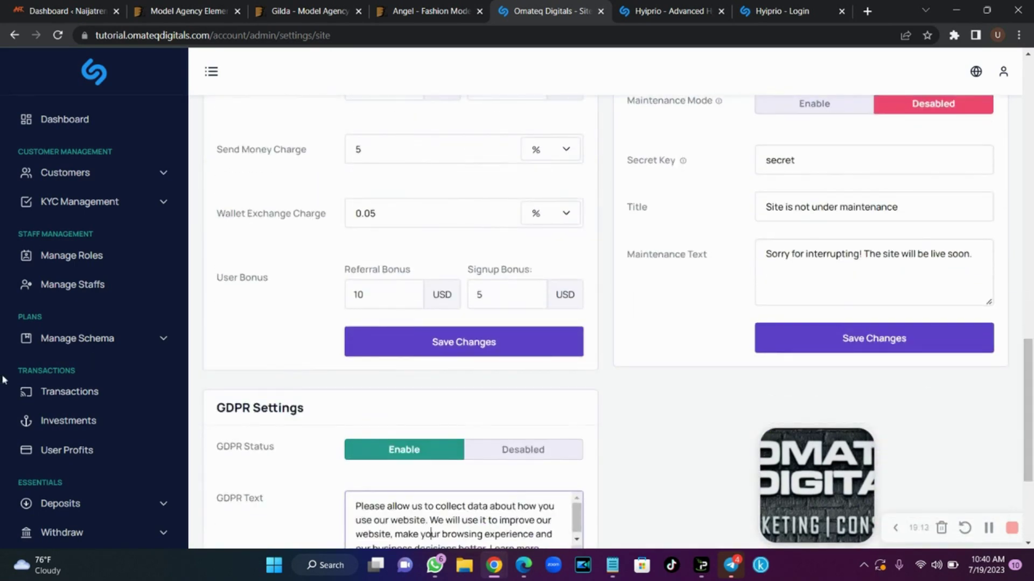
scroll(3, 380, "down", 3)
scroll(3, 380, "down", 9)
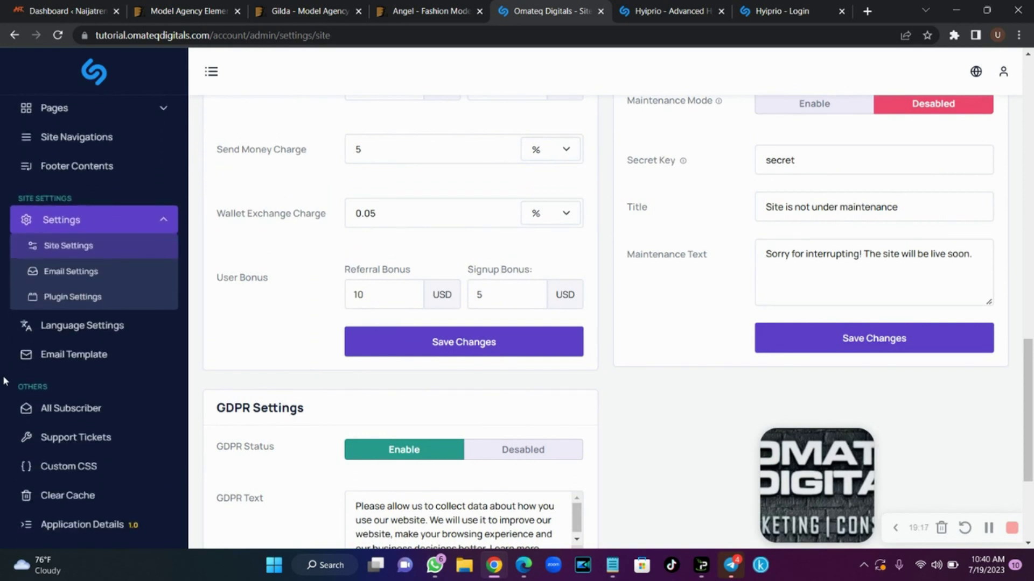
Review the Email Template list: Email Verification and Forget Password active, User Mail Send deactivated
left_click(98, 357)
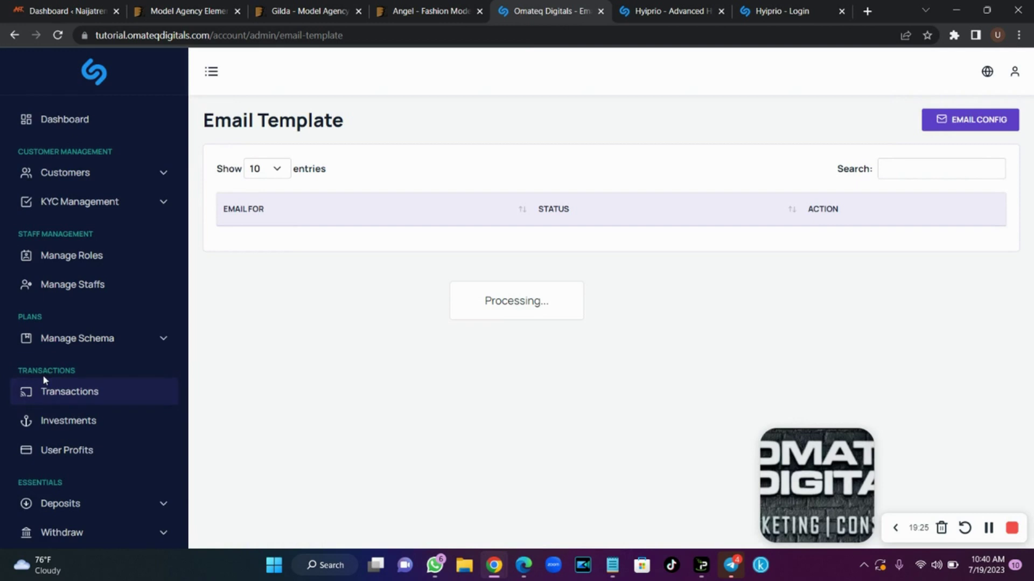
scroll(10, 363, "down", 3)
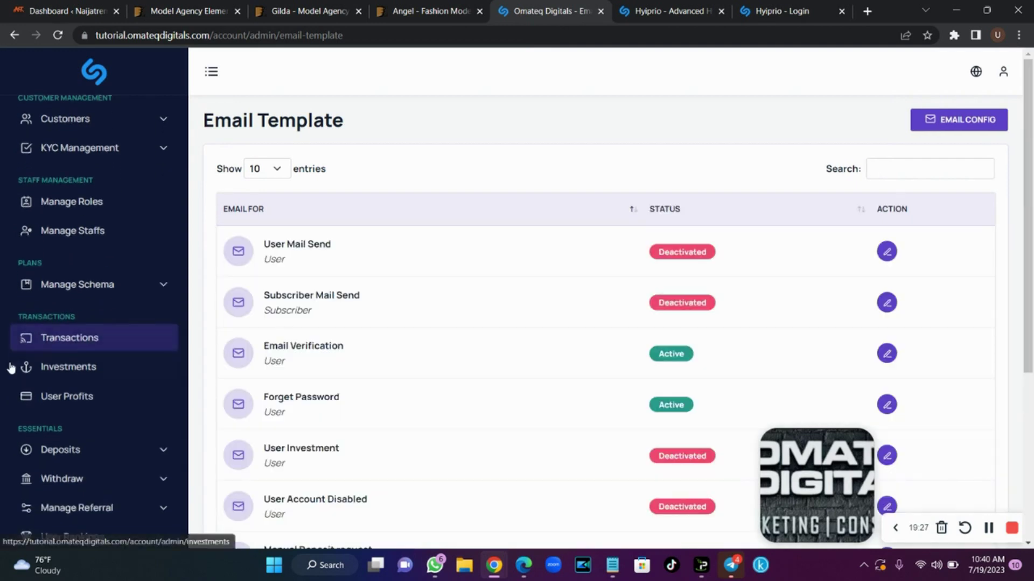
scroll(11, 367, "down", 10)
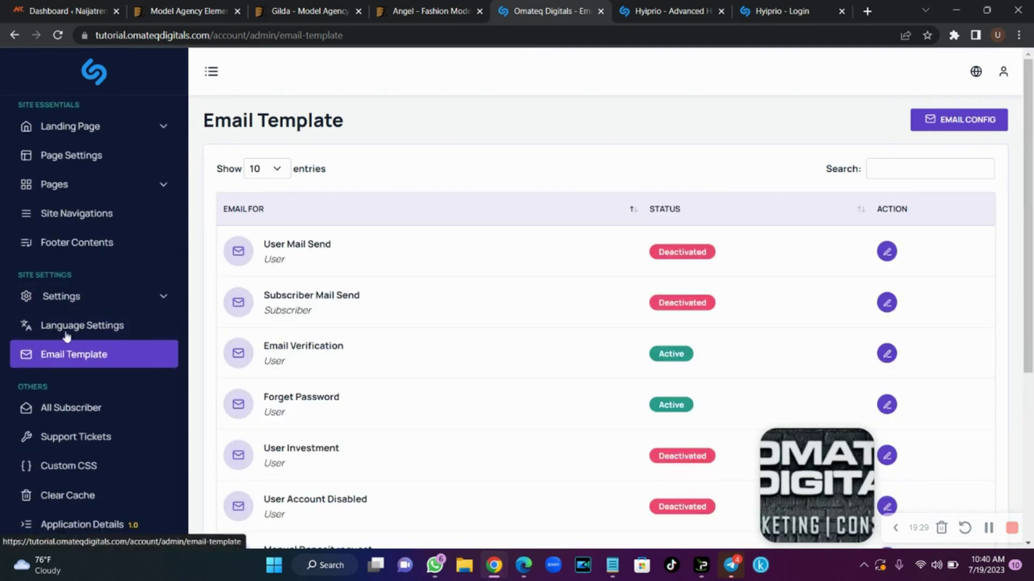
left_click(113, 304)
left_click(85, 324)
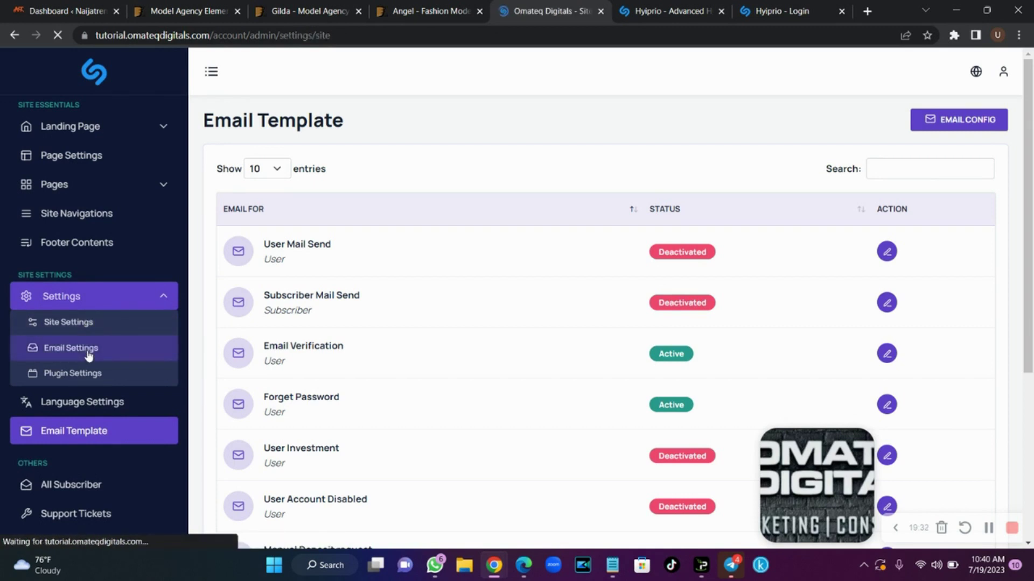
Set the mail From Name to 'Omateq Digitals' and the From Address to the company info address
left_click(379, 185)
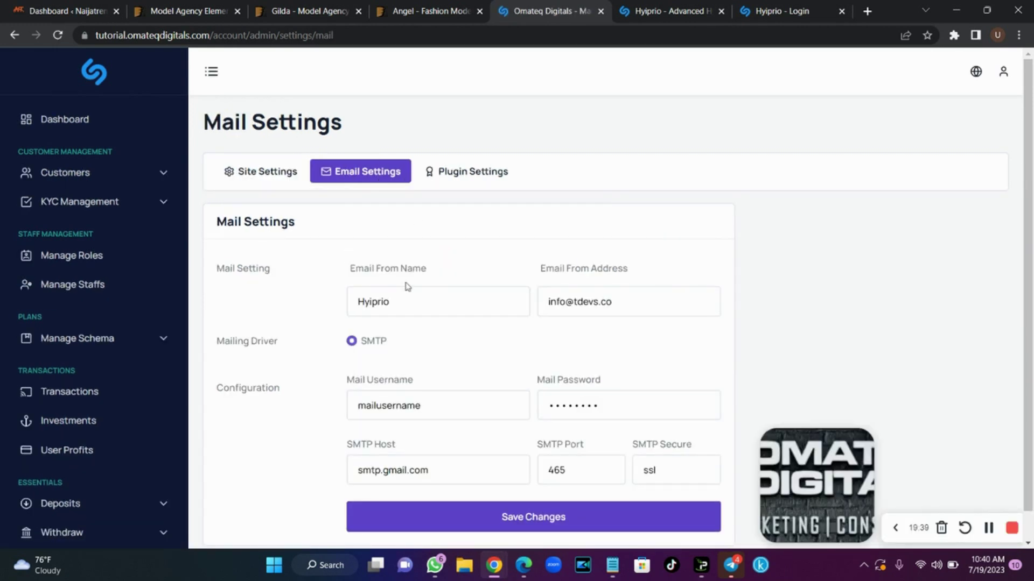
left_click_drag(417, 300, 299, 302)
type("Oma")
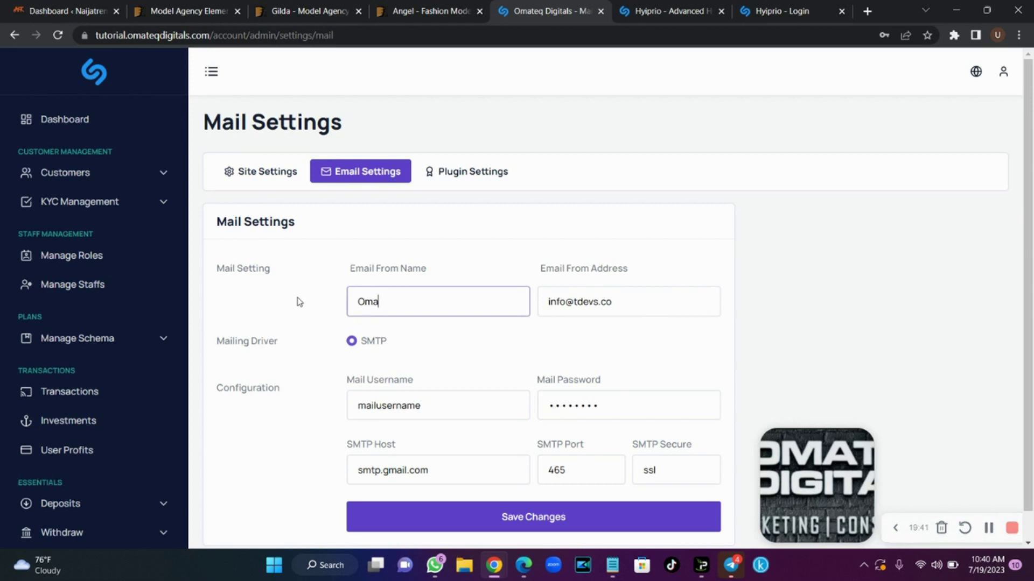
type("teq Digitals")
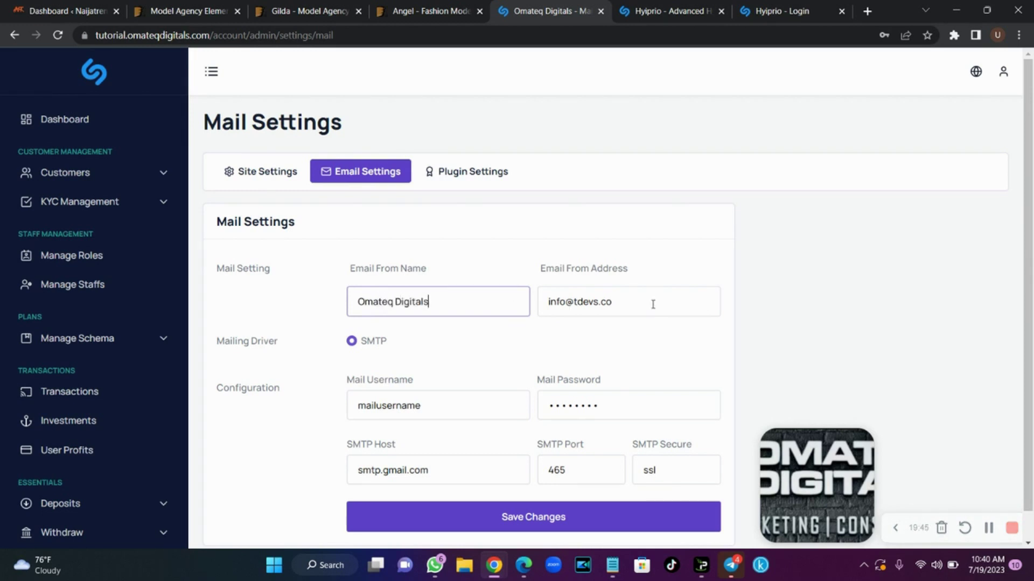
triple_click(652, 305)
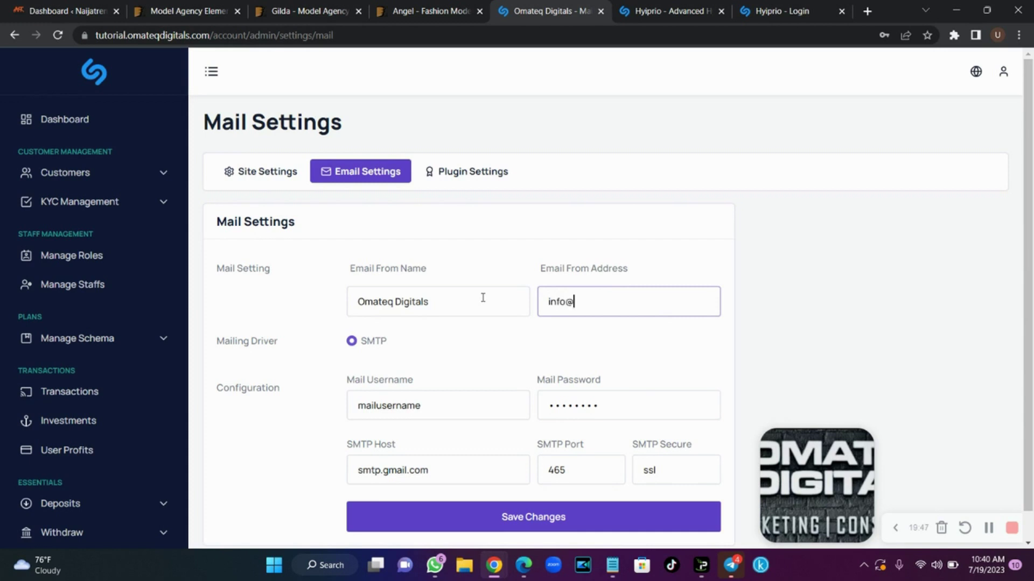
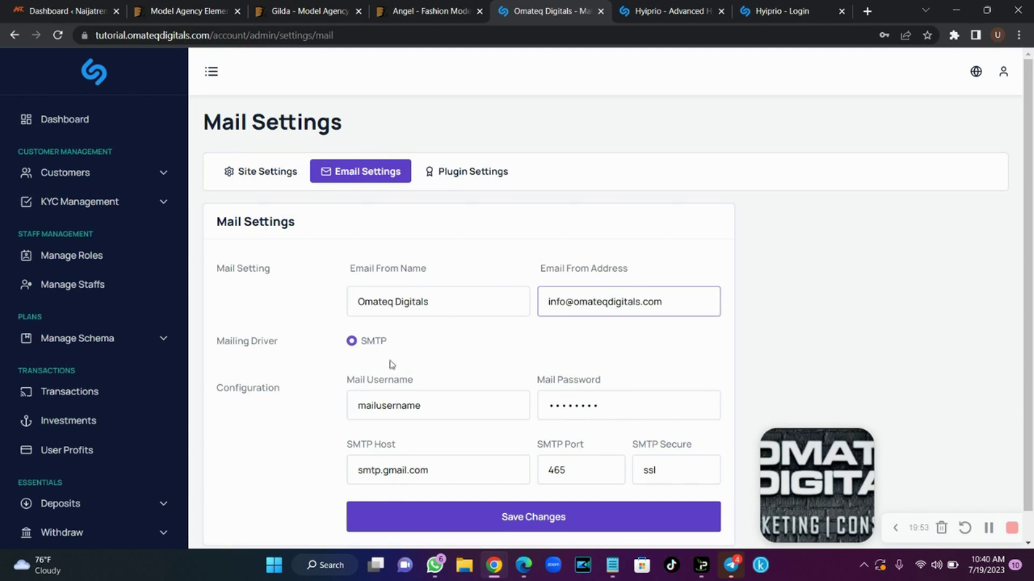
Replace the placeholder mail username with the company info address
left_click_drag(434, 403, 338, 404)
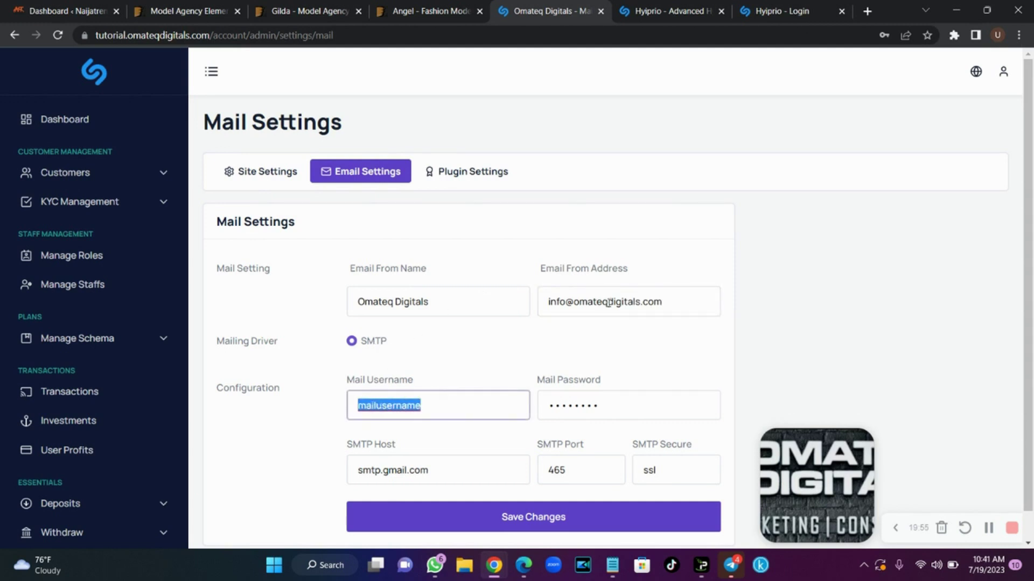
left_click_drag(672, 307, 571, 305)
key("ctrl+c")
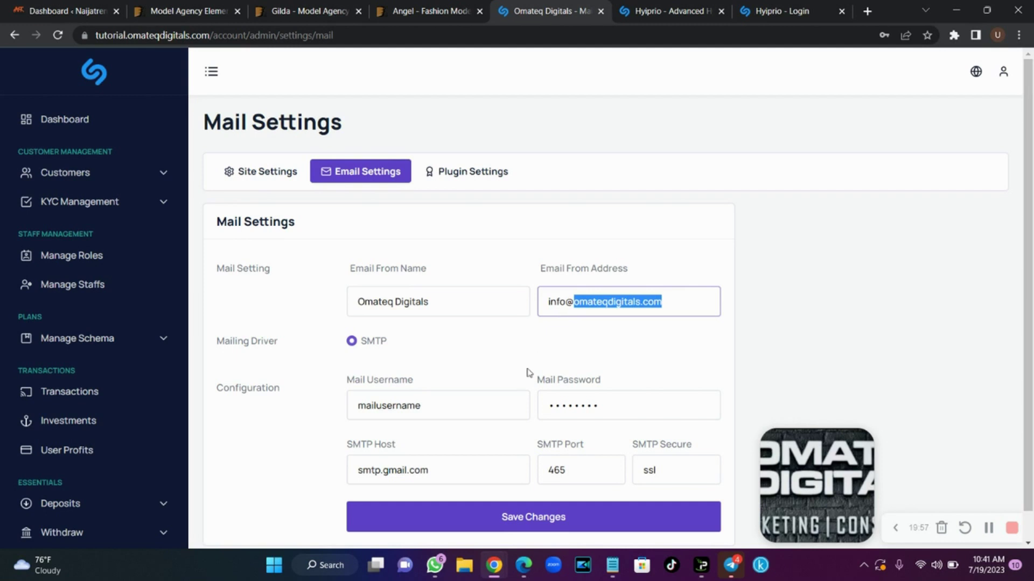
left_click_drag(461, 403, 316, 420)
type("mai")
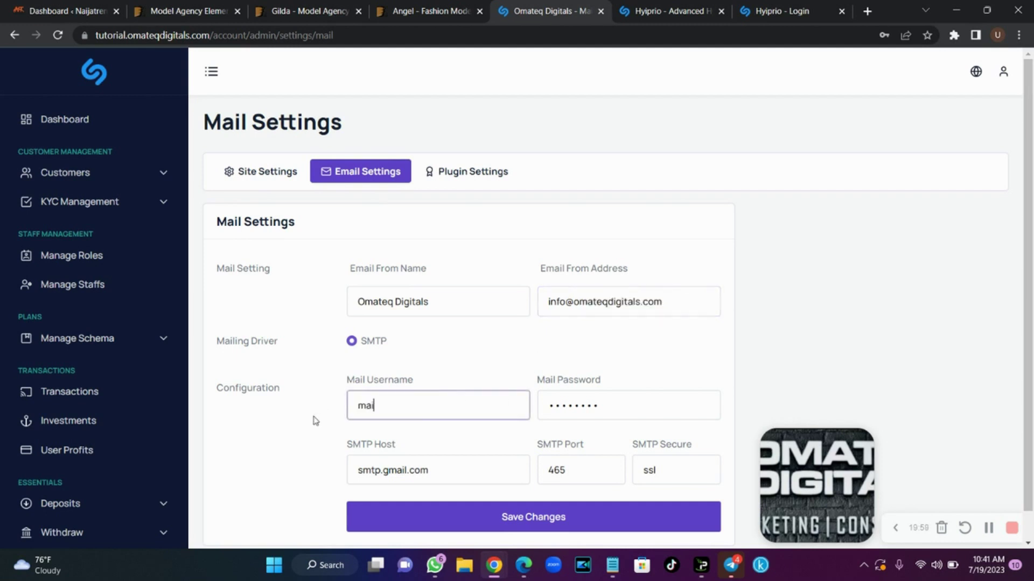
type("l.")
key("ctrl+v")
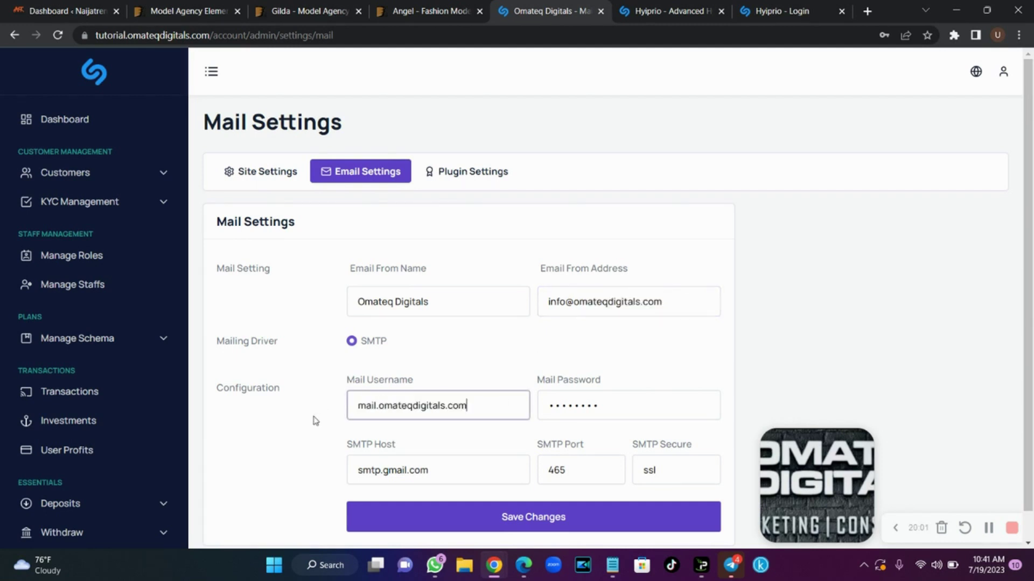
key("ctrl+a")
key("ctrl+v")
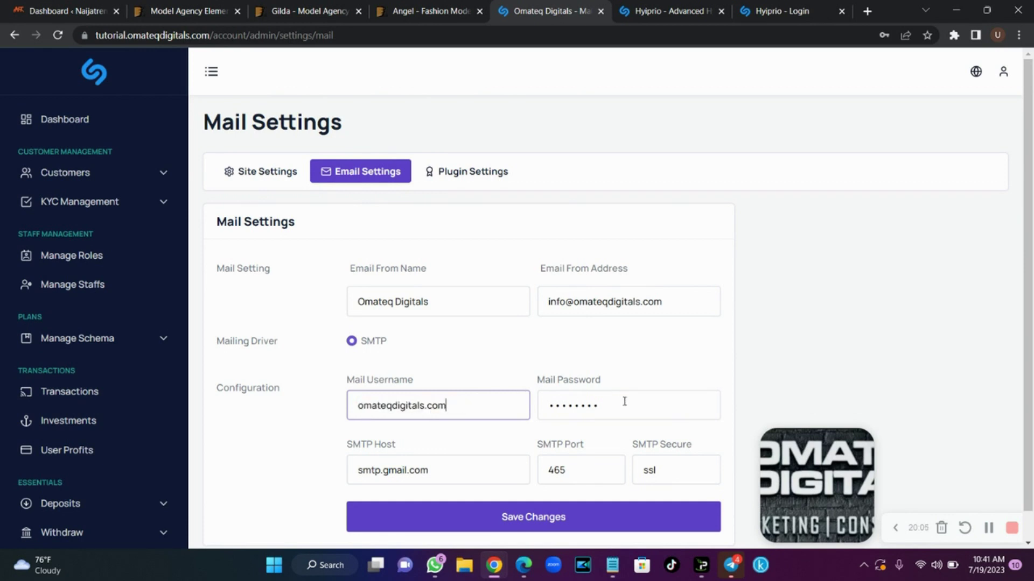
left_click_drag(466, 401, 340, 408)
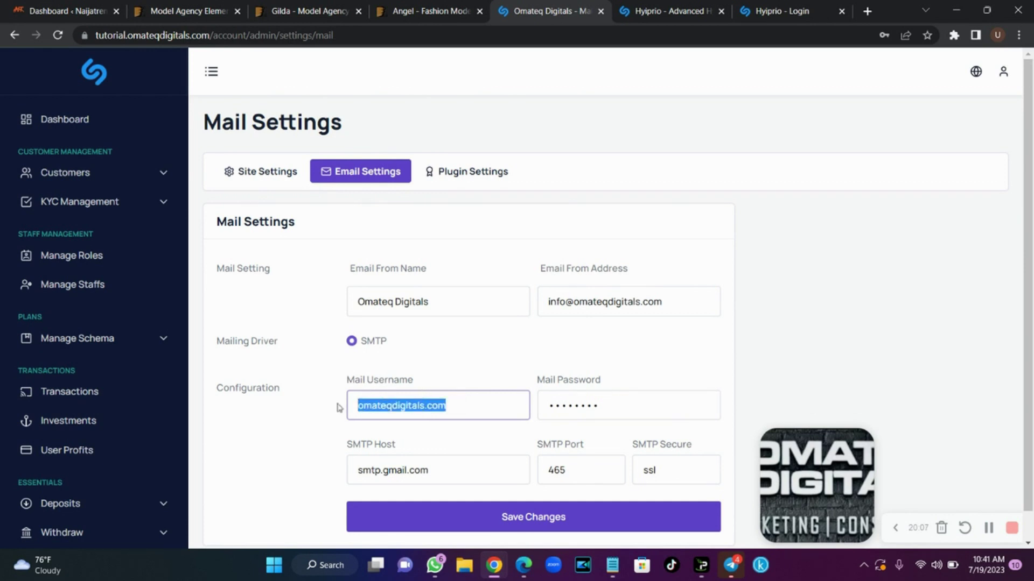
key("Right")
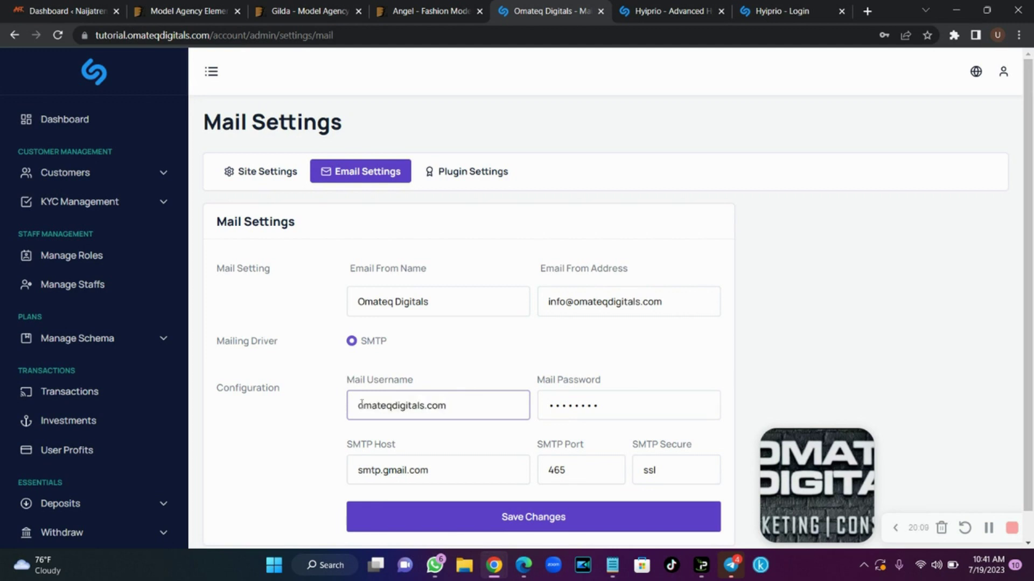
left_click(360, 405)
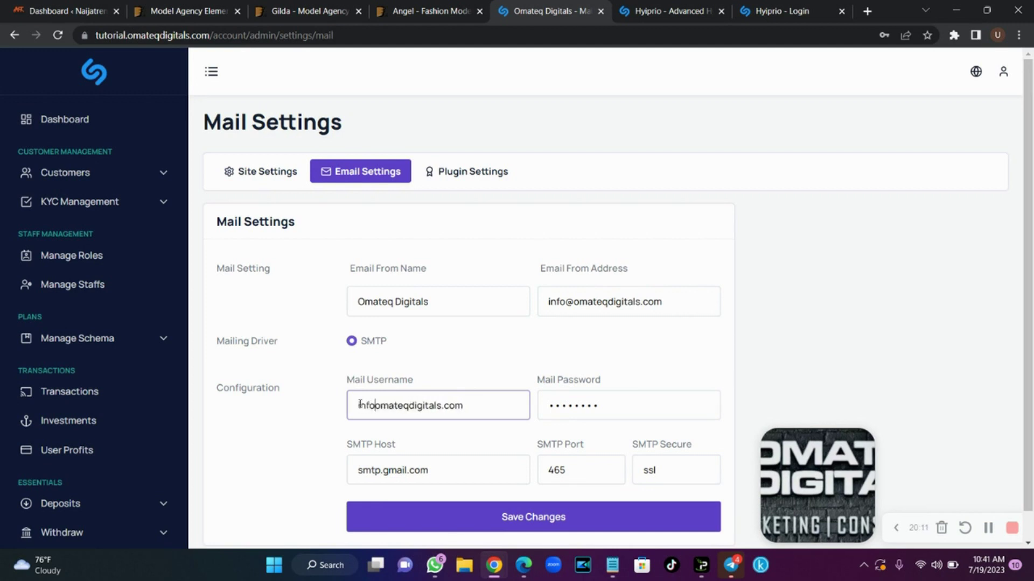
left_click(640, 407)
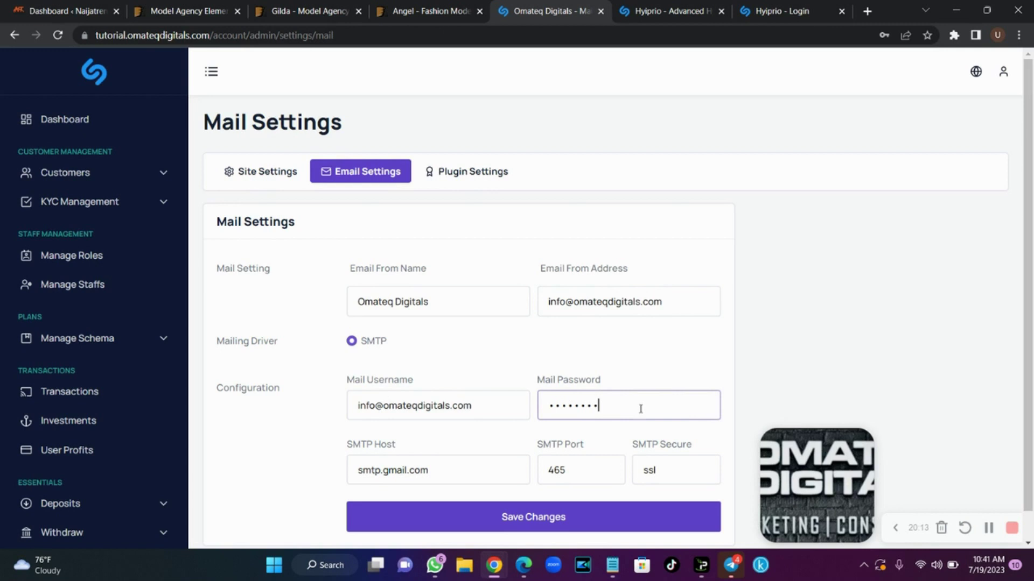
Change the SMTP host from the gmail server to mail.omateqdigitals.com
scroll(639, 407, "down", 1)
left_click_drag(463, 438, 298, 445)
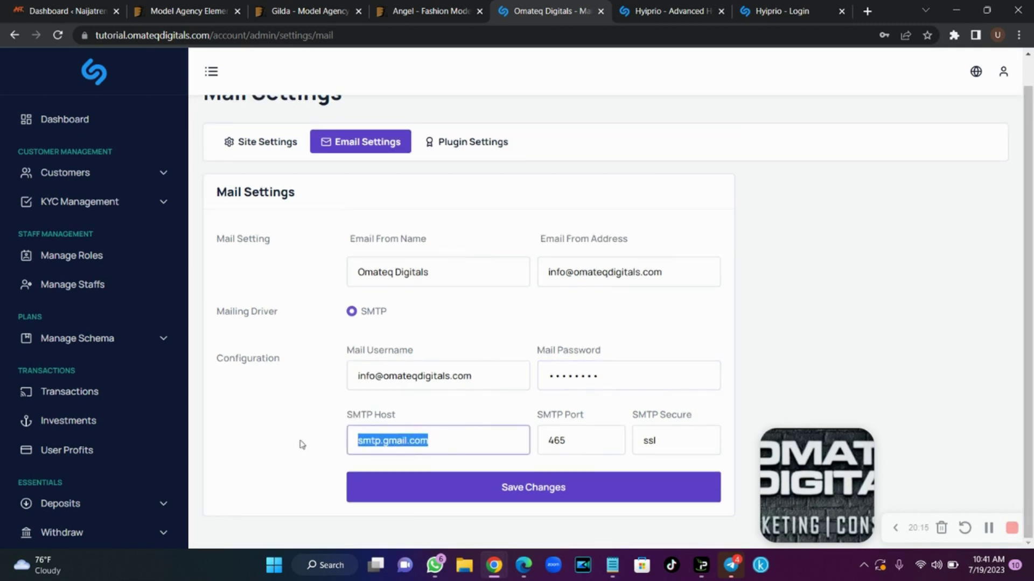
type("mail.omateqdigitals.com")
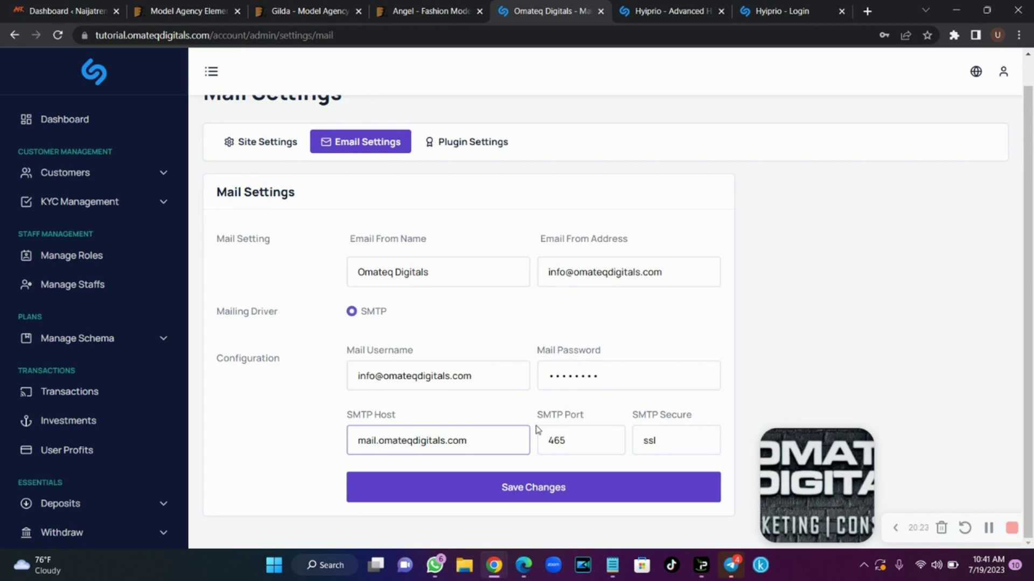
left_click(681, 434)
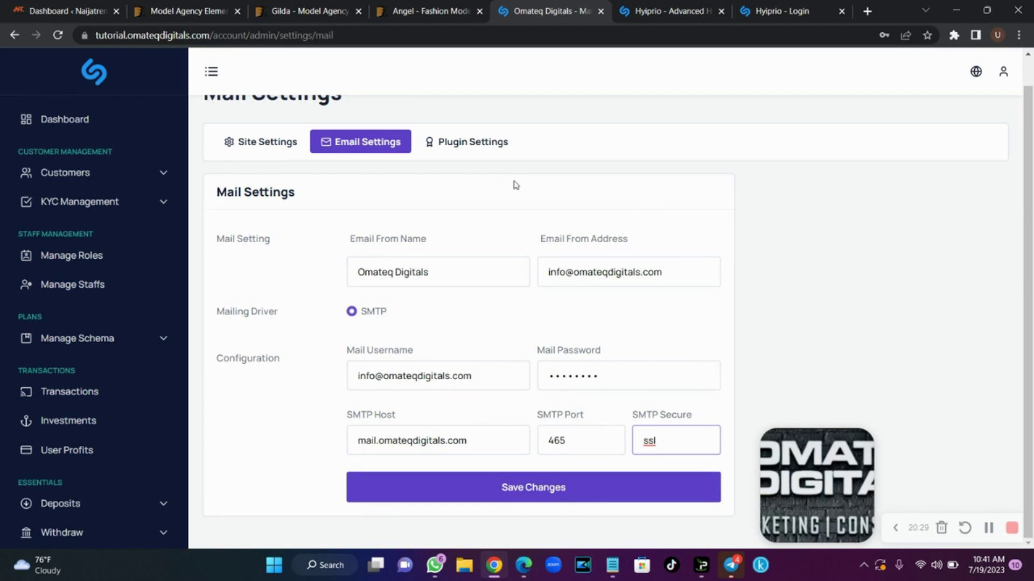
left_click(479, 155)
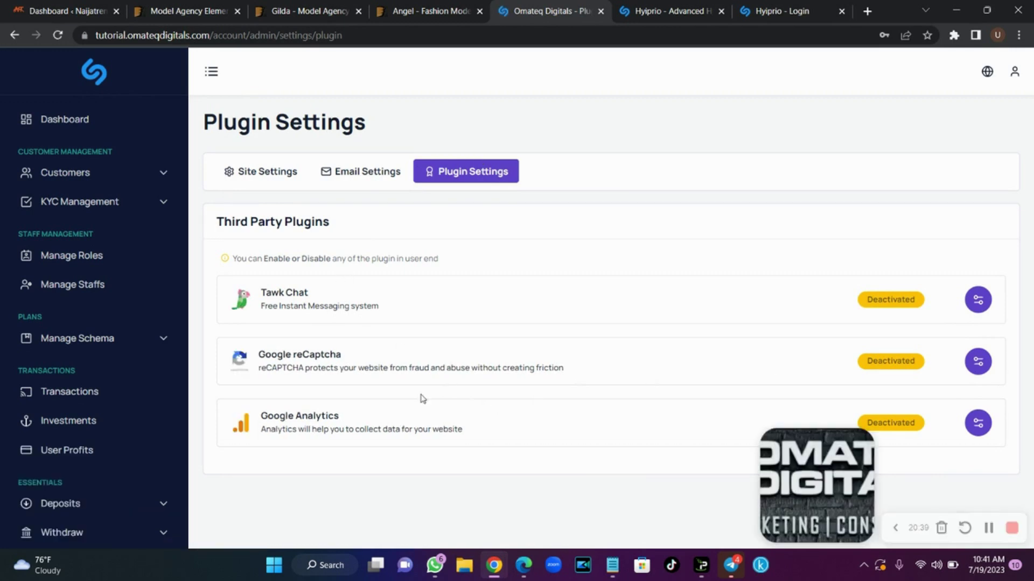
Inspect the Google reCaptcha and Tawk Chat plugin configs, closing both without changes
left_click(978, 361)
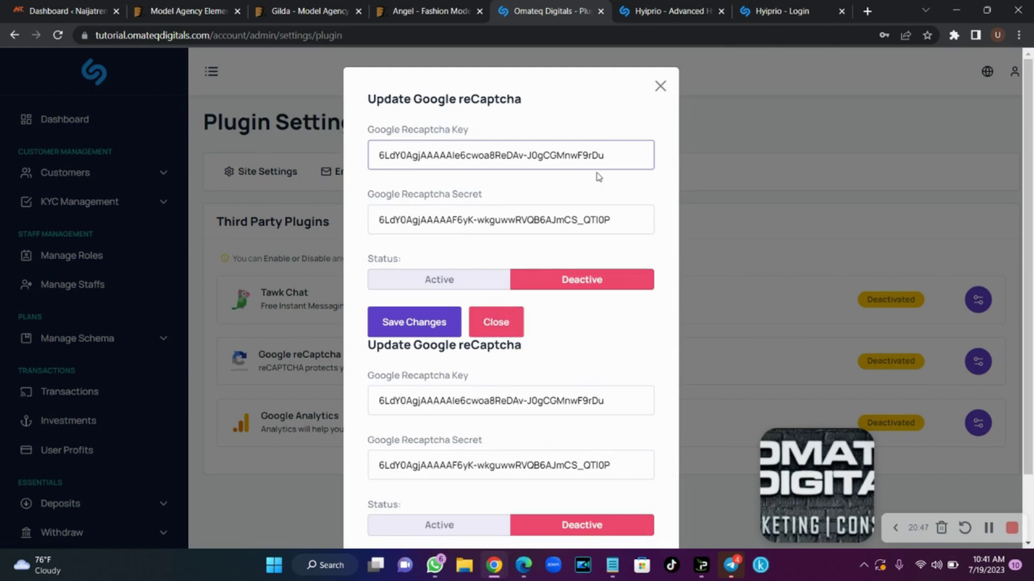
left_click(660, 85)
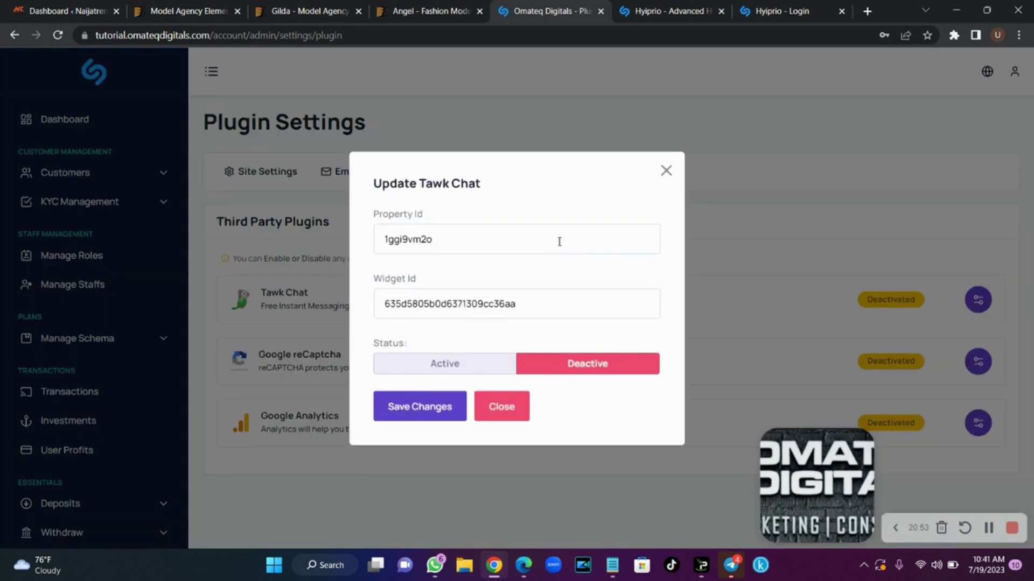
left_click(560, 242)
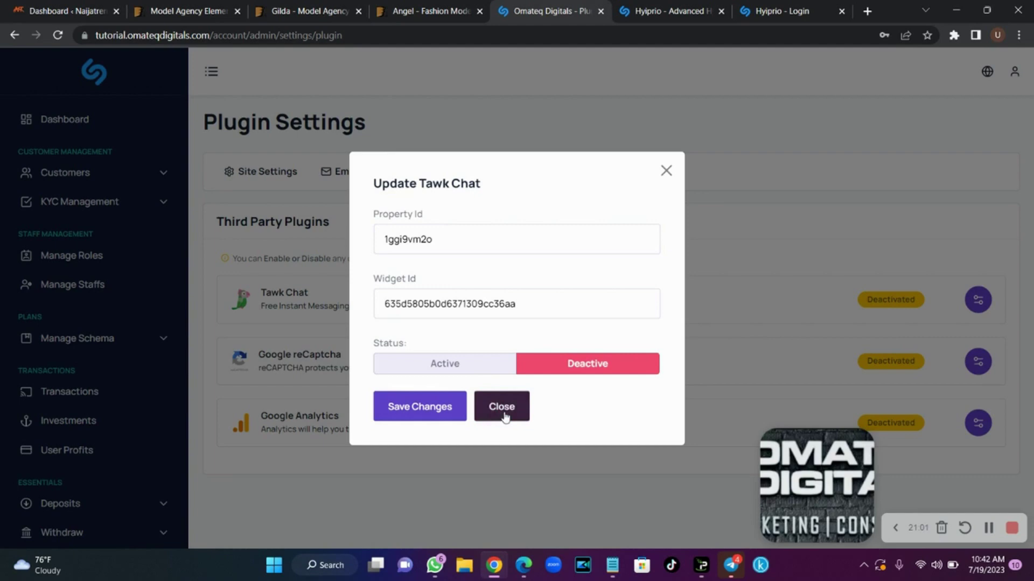
left_click(525, 411)
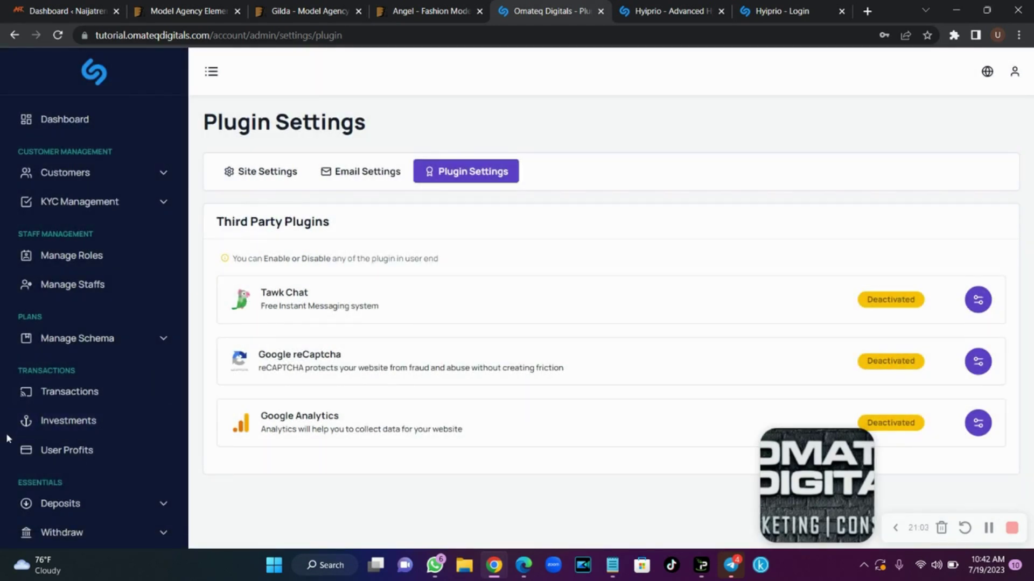
scroll(7, 438, "down", 10)
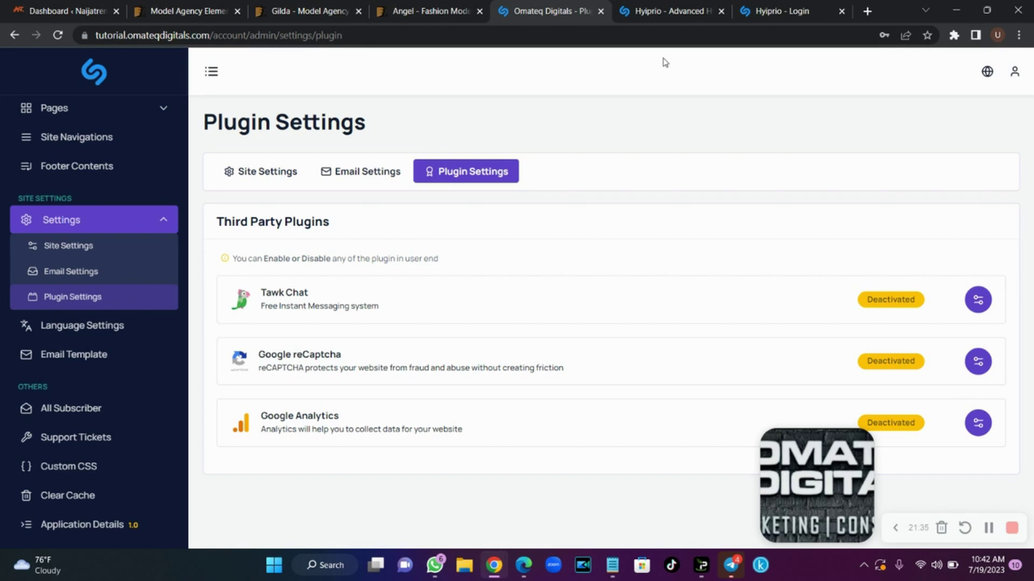
Read the Cronjob Setup commands in the Hyiprio docs, then move to the cPanel Tools page
left_click(661, 11)
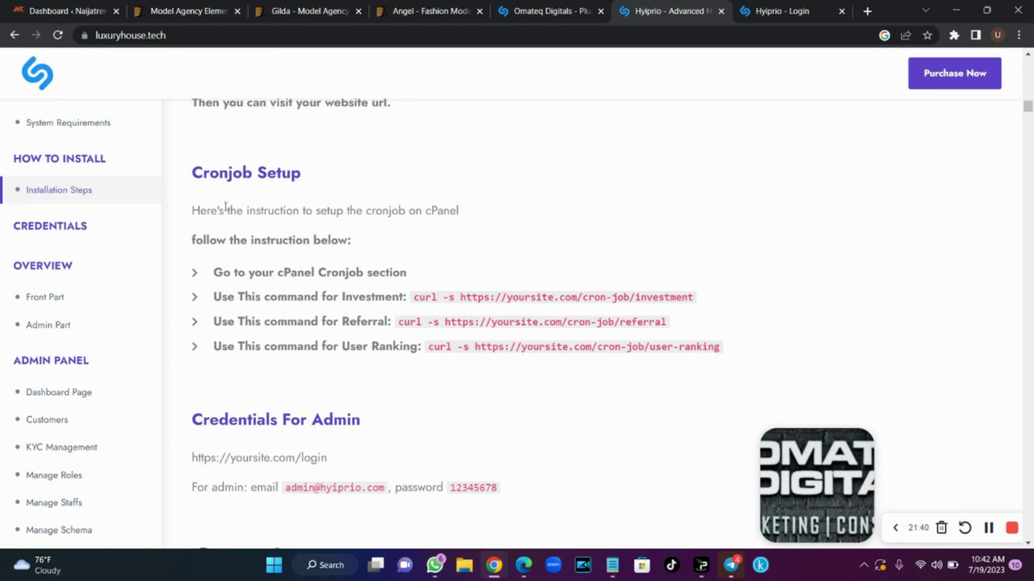
left_click_drag(193, 171, 754, 349)
left_click(706, 263)
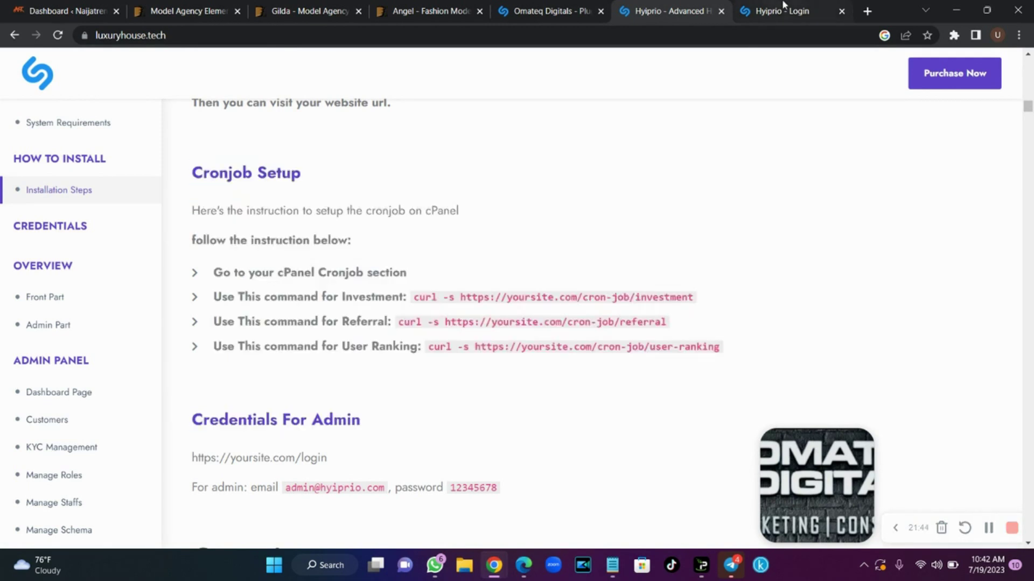
left_click(554, 10)
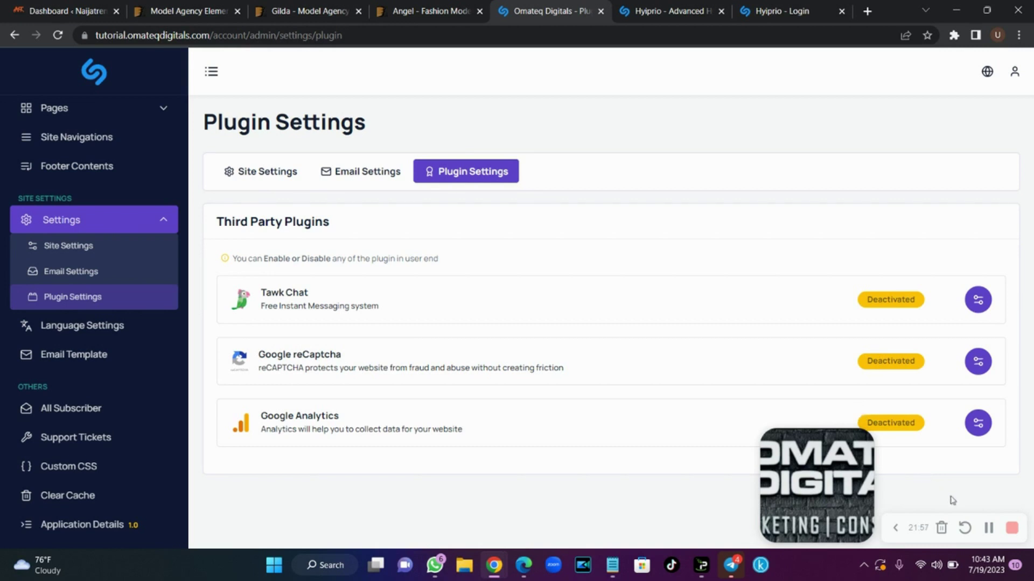
left_click(985, 531)
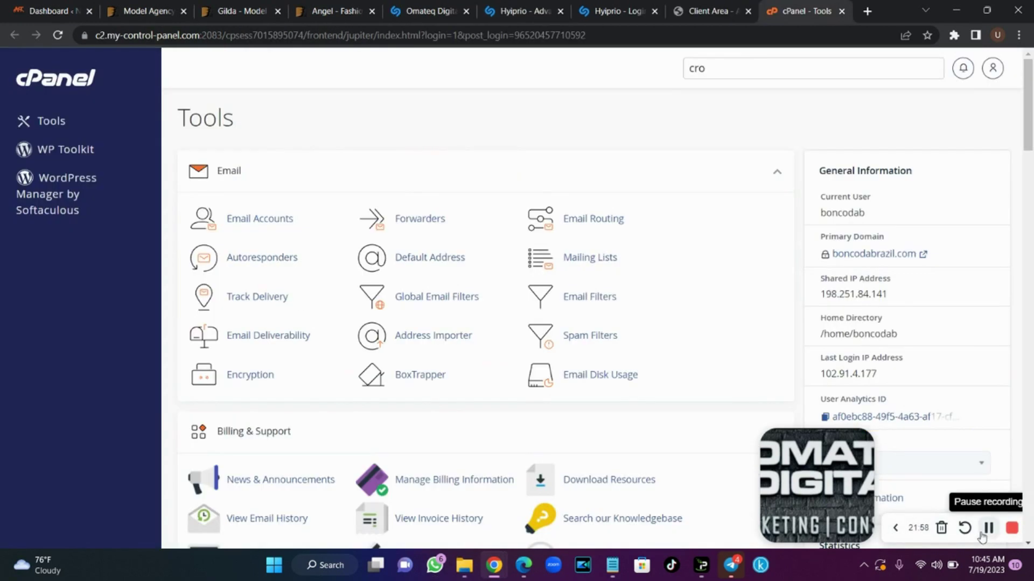
Search cPanel tools for 'cron', open Cron Jobs and bring the Add New Cron Job form into view
left_click(895, 528)
mouse_move(1029, 124)
left_mouse_down()
mouse_move(1032, 253)
mouse_move(1030, 131)
left_mouse_up()
double_click(756, 81)
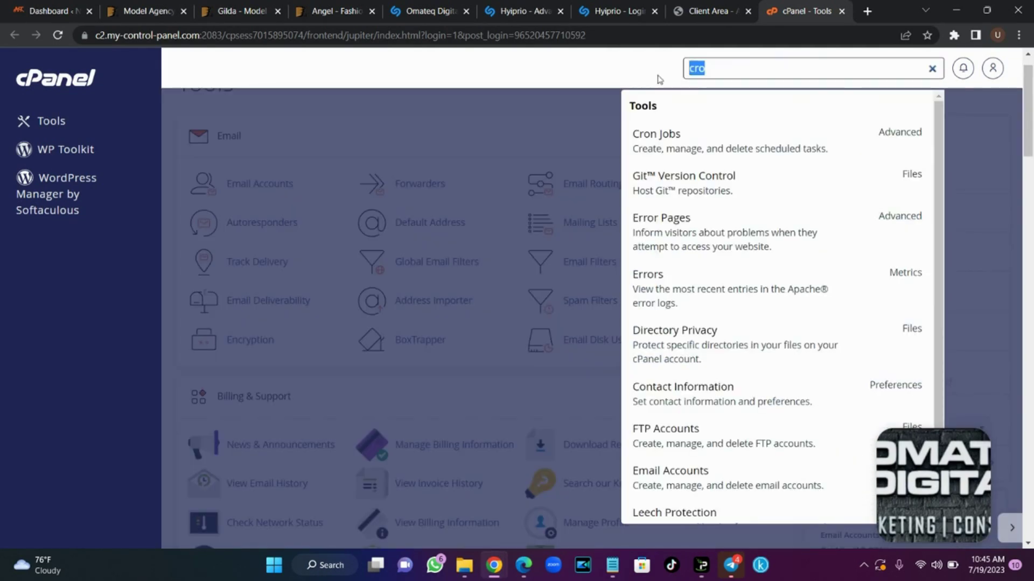
type("cron")
left_click(686, 147)
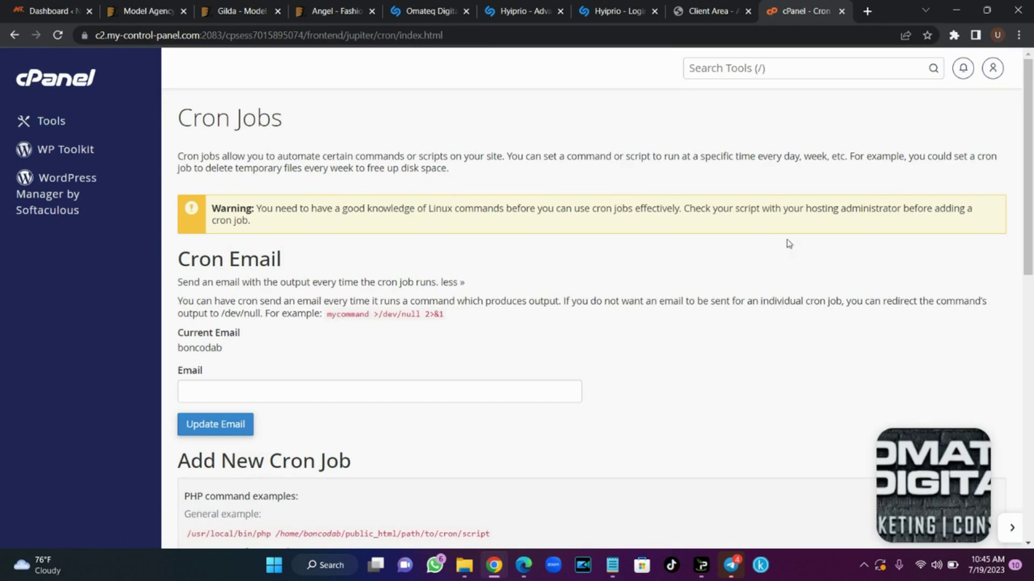
scroll(1032, 191, "down", 4)
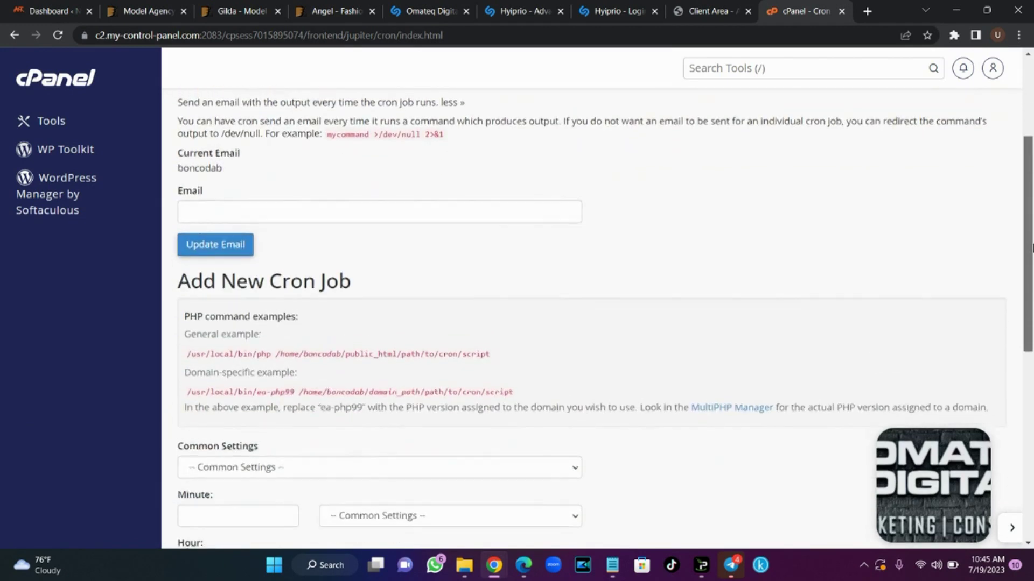
scroll(1032, 183, "up", 5)
left_click_drag(1032, 182, 1032, 218)
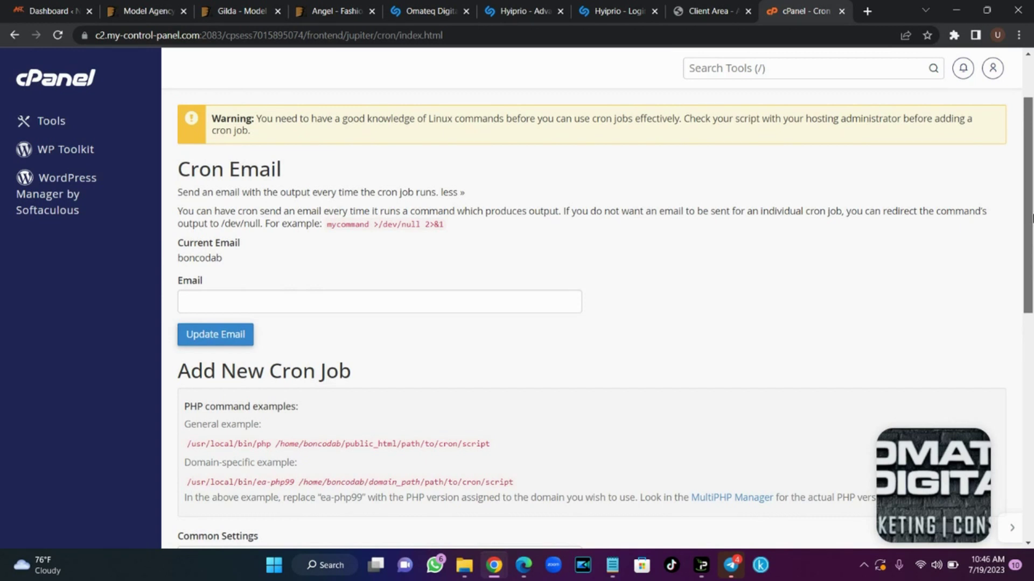
left_click_drag(1032, 218, 1032, 355)
Set the new cron job's schedule to Once Per Five Minutes
left_click(331, 239)
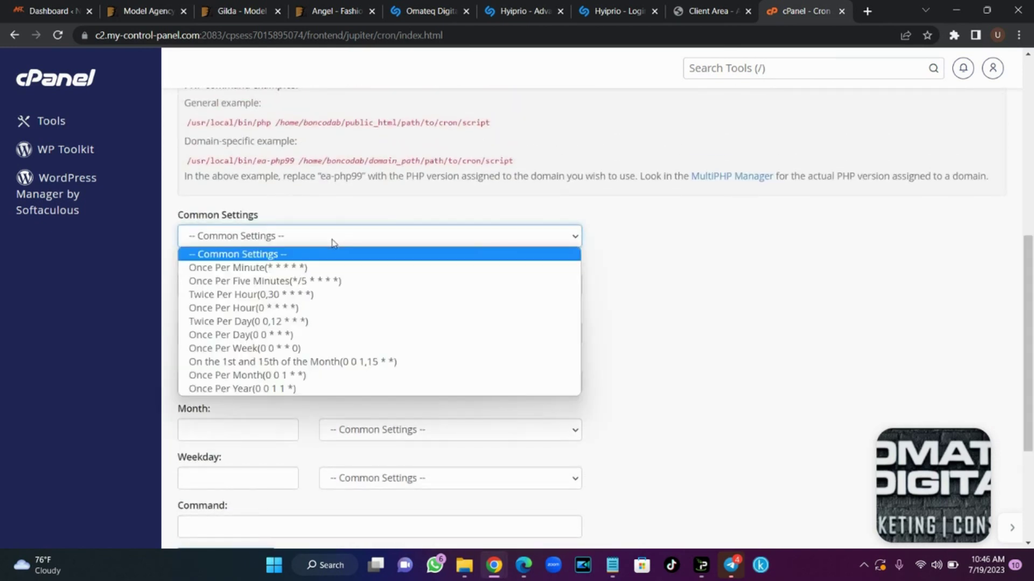
left_click(326, 281)
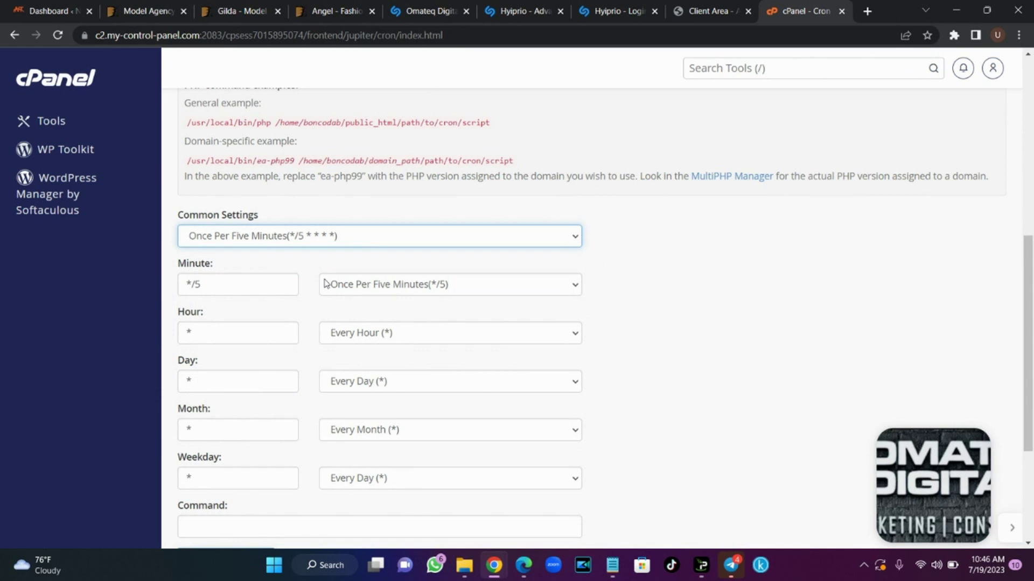
scroll(464, 369, "down", 3)
left_click(362, 357)
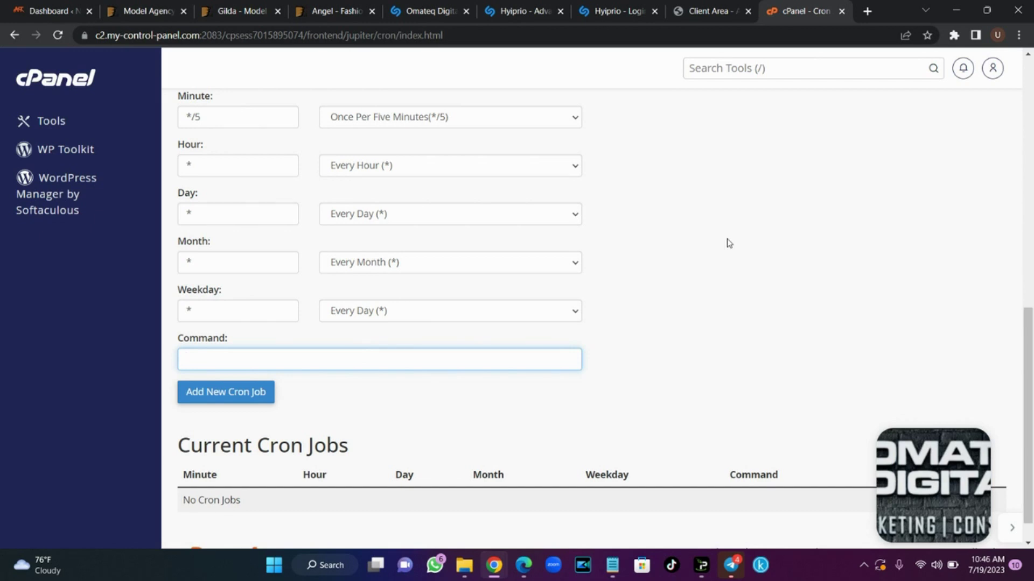
Copy the investment curl command from the Hyiprio docs into the cron Command field
left_click(556, 5)
left_click_drag(698, 299, 418, 293)
key("ctrl+c")
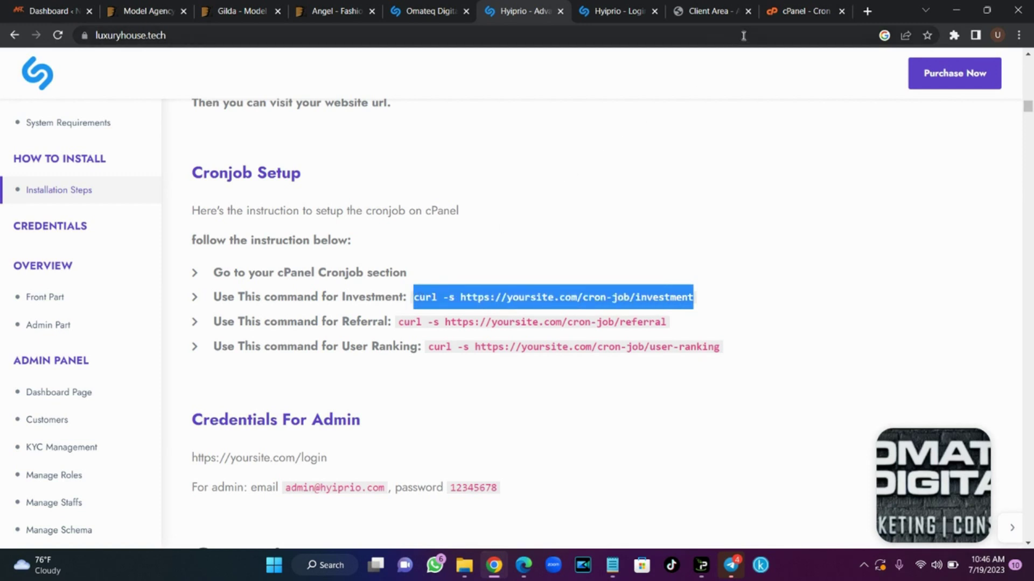
left_click(780, 12)
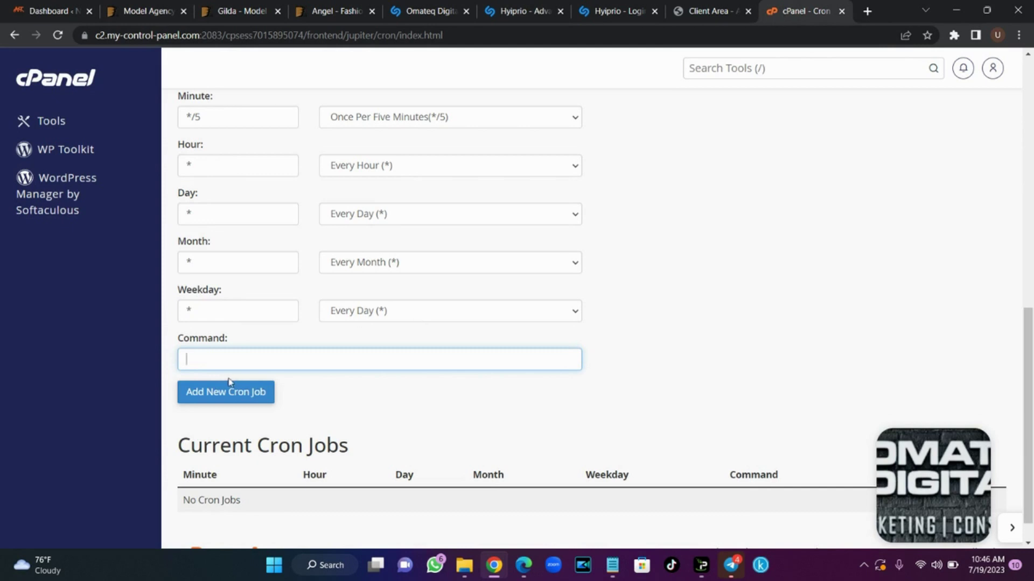
key("ctrl+v")
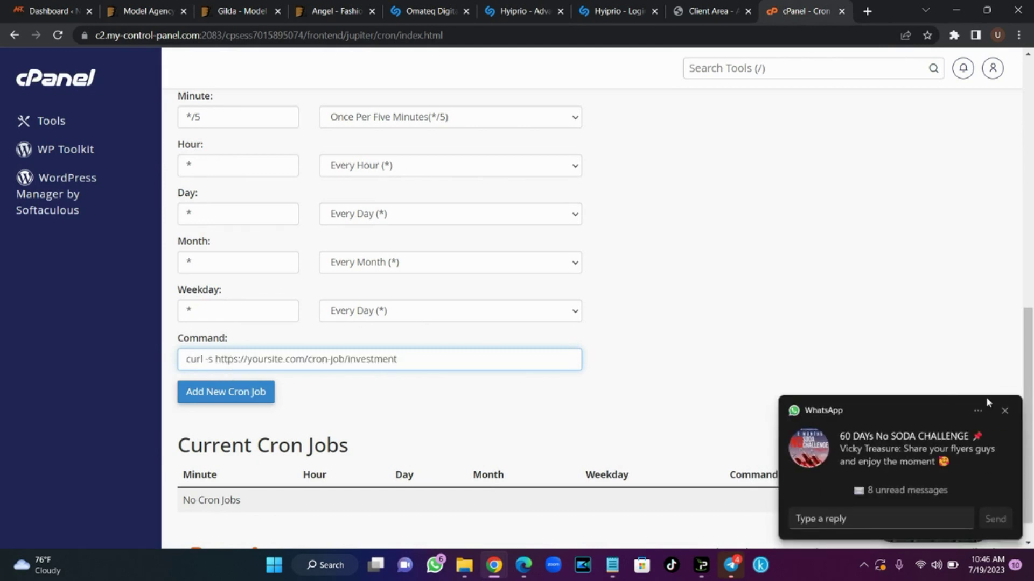
left_click(1003, 413)
left_click(246, 403)
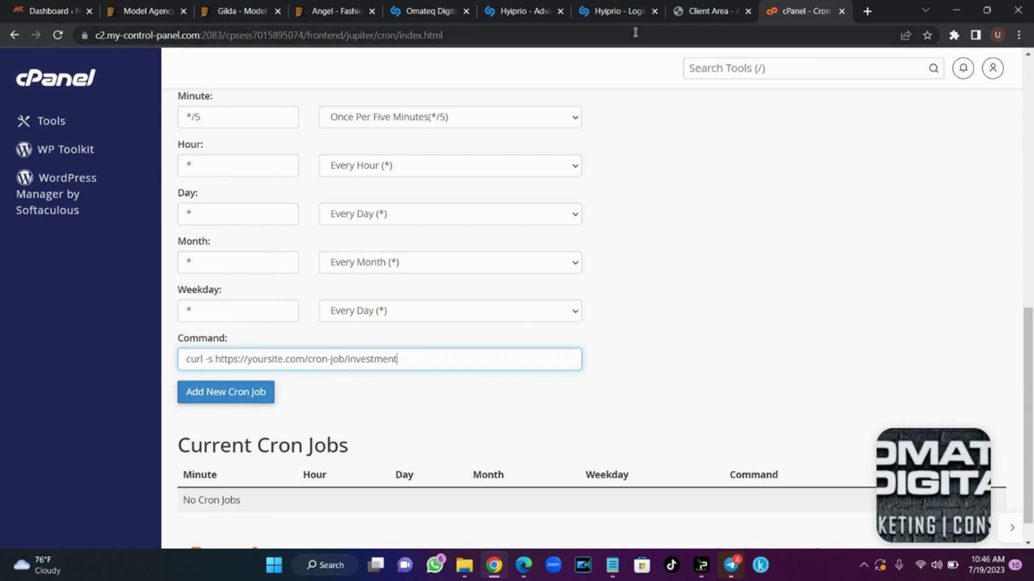
left_click(526, 10)
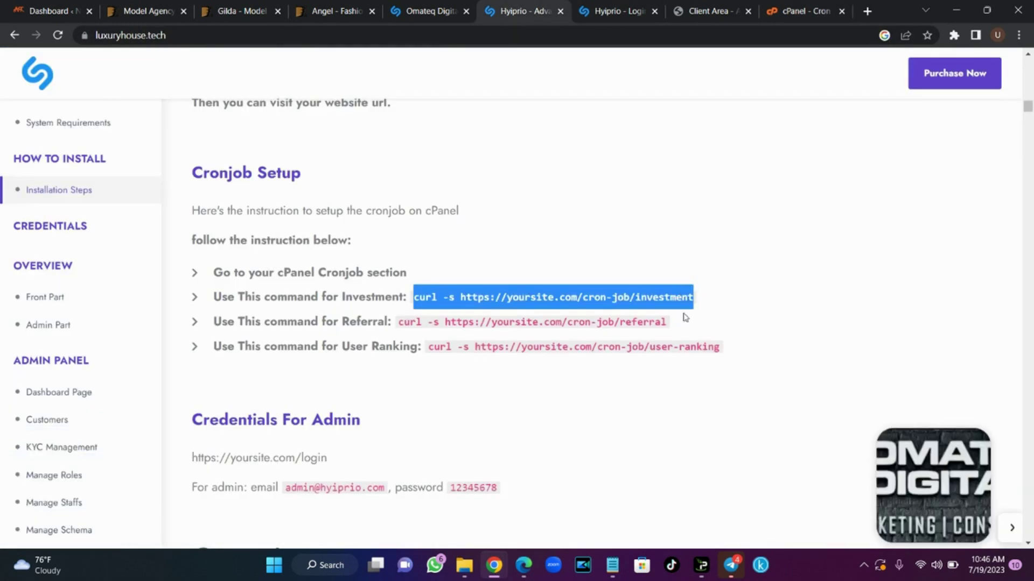
left_click(683, 311)
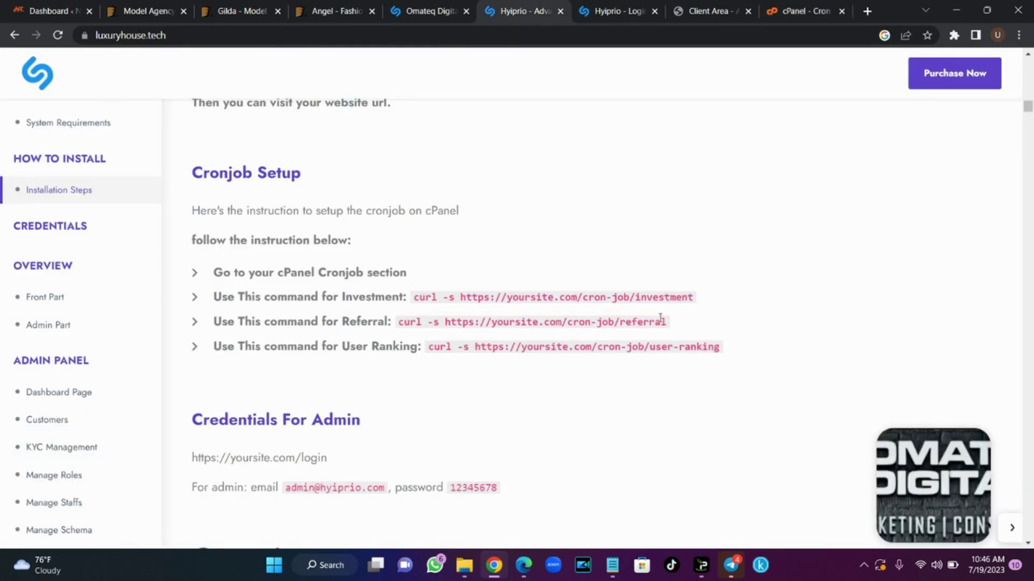
left_click(794, 7)
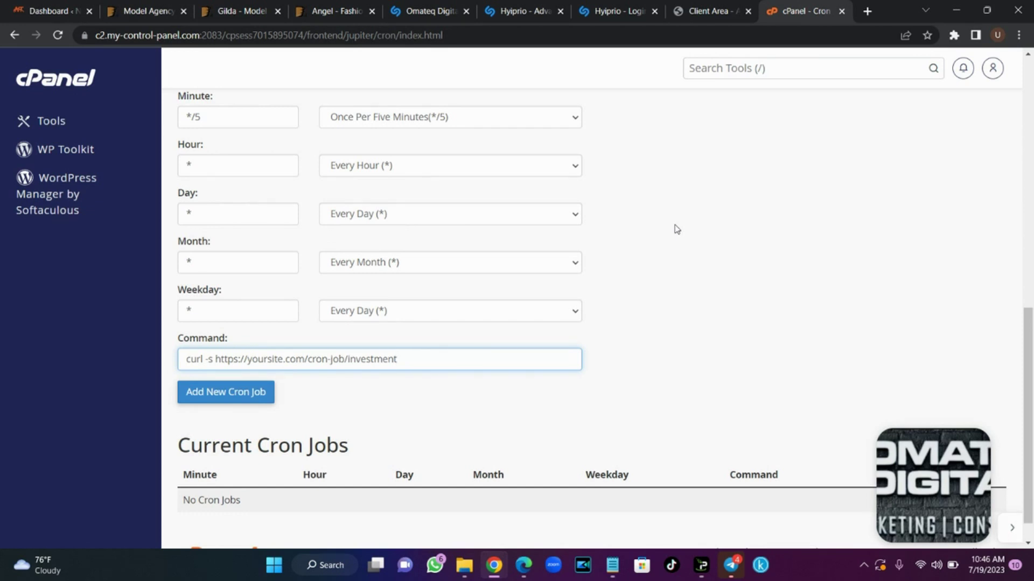
Log in to the Hyiprio user account with the saved email, password and robot check
left_click(634, 11)
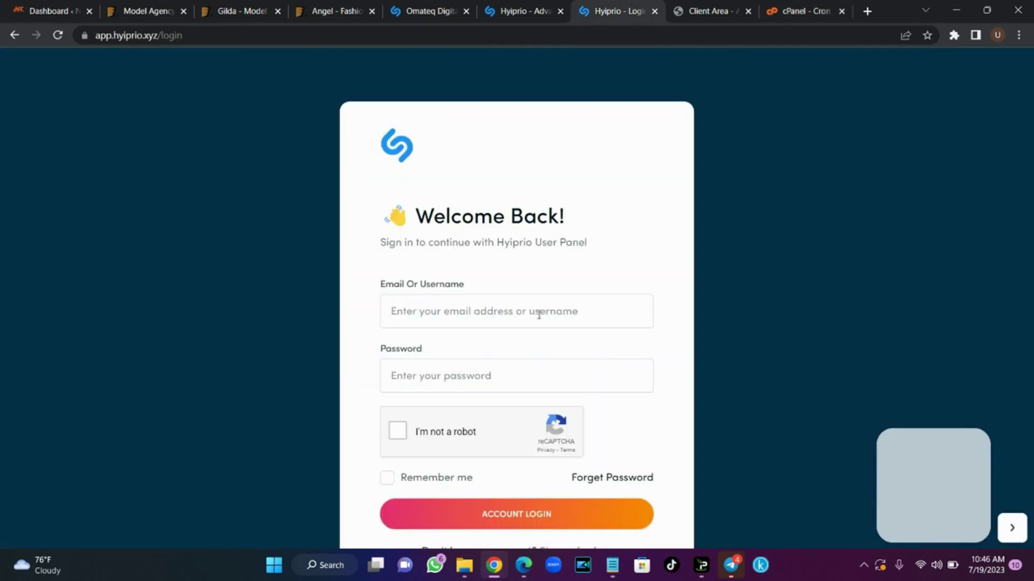
left_click(490, 314)
left_click(474, 349)
left_click(454, 369)
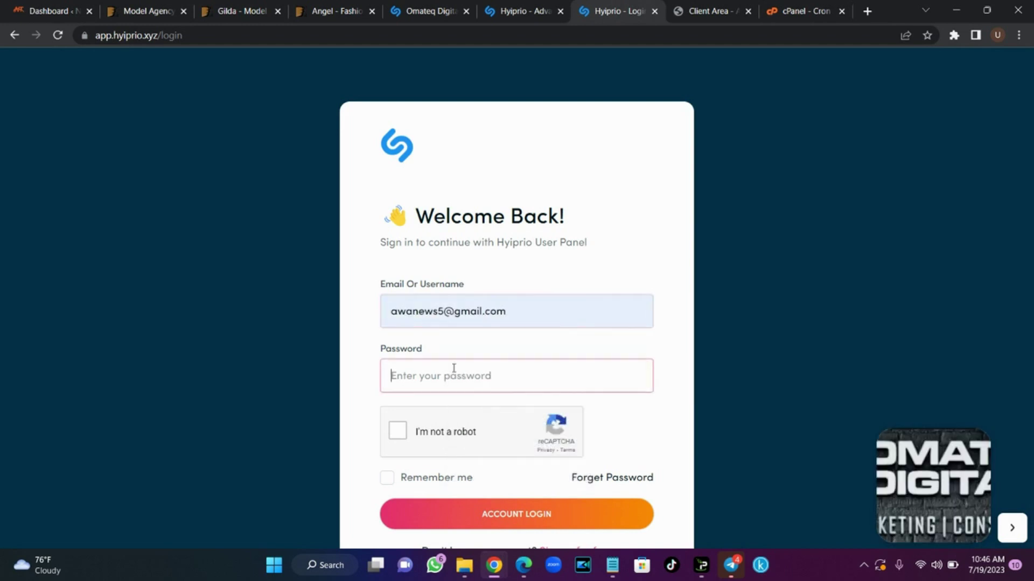
type("••••••••")
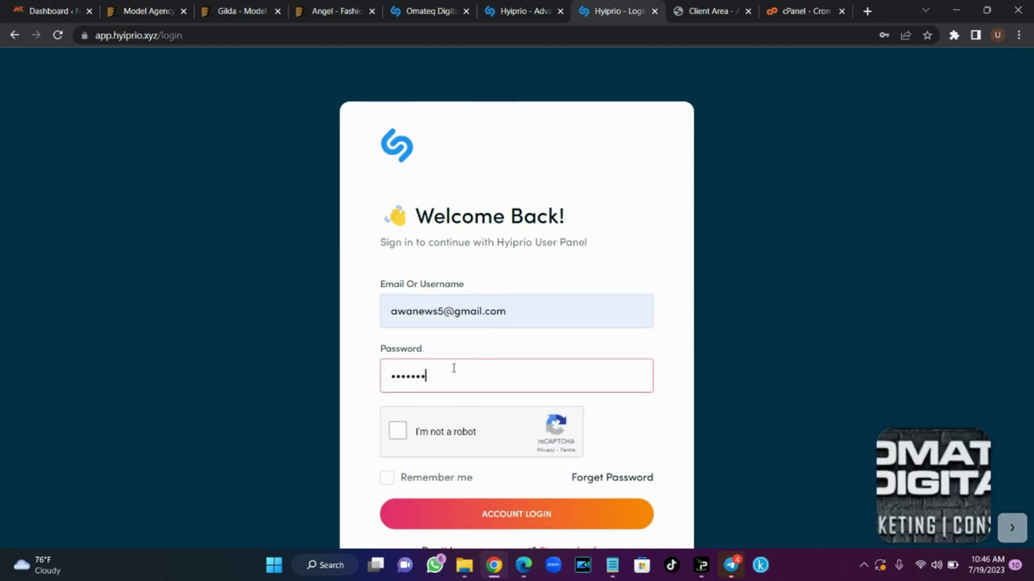
left_click(398, 430)
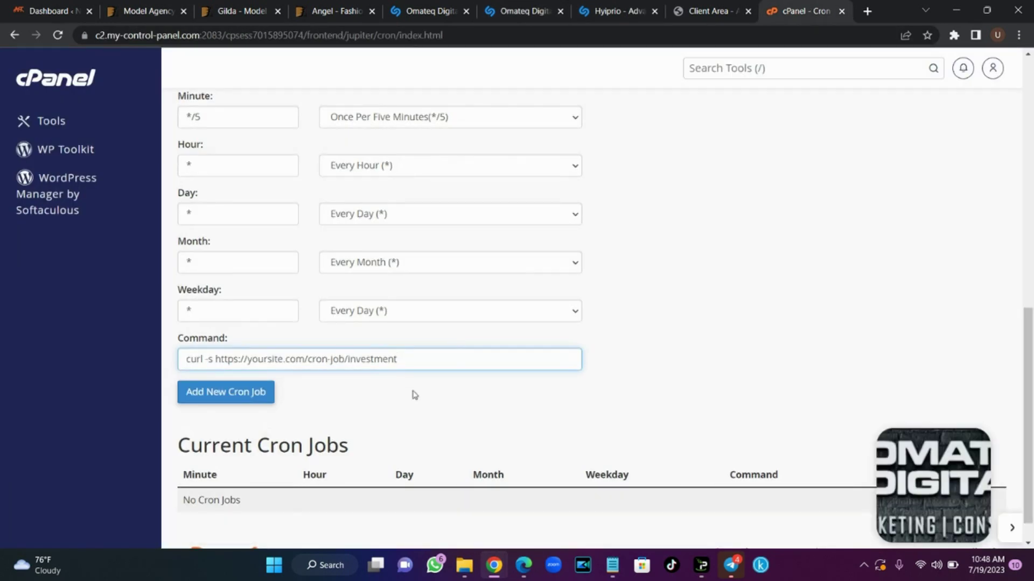
Check the user's investment log showing the Starter Plan $500 with 0 USD profit
left_click(596, 5)
left_click(557, 5)
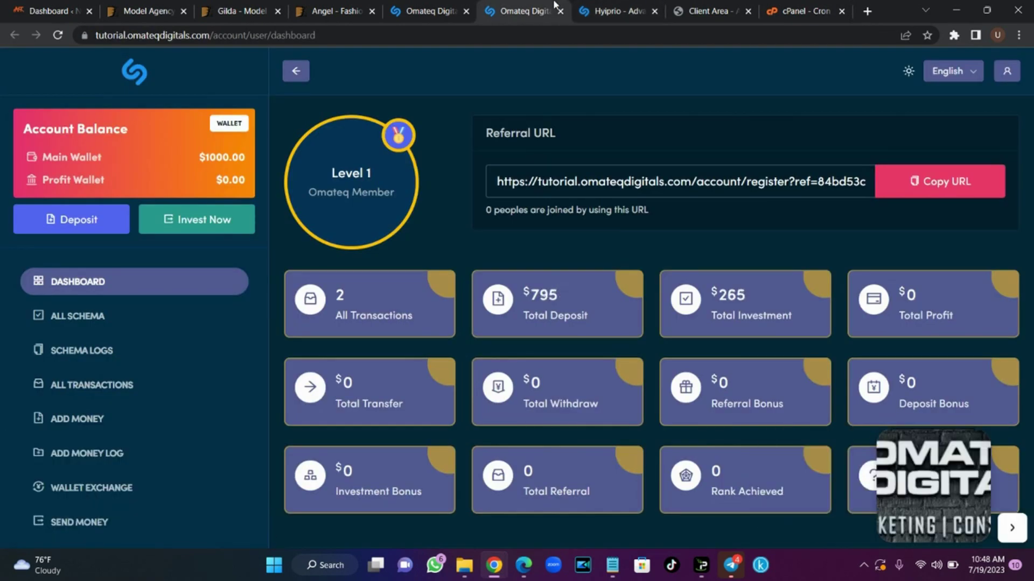
left_click(115, 321)
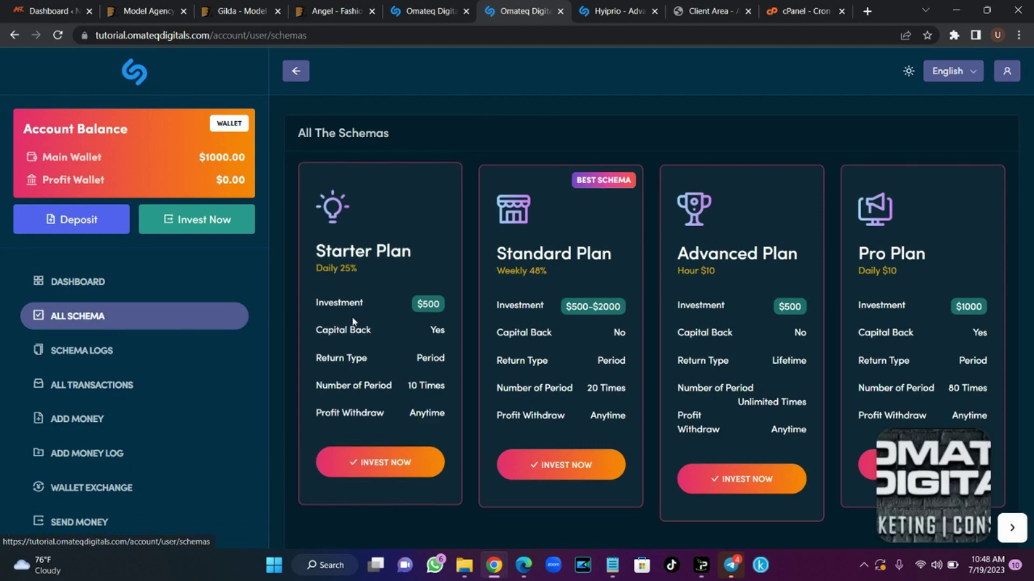
left_click(136, 357)
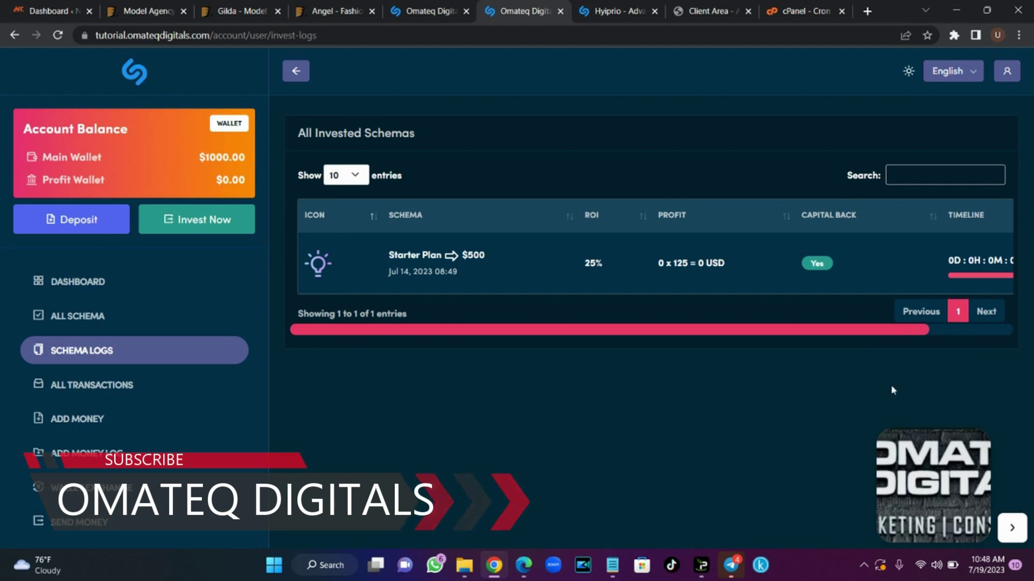
scroll(869, 339, "right", 3)
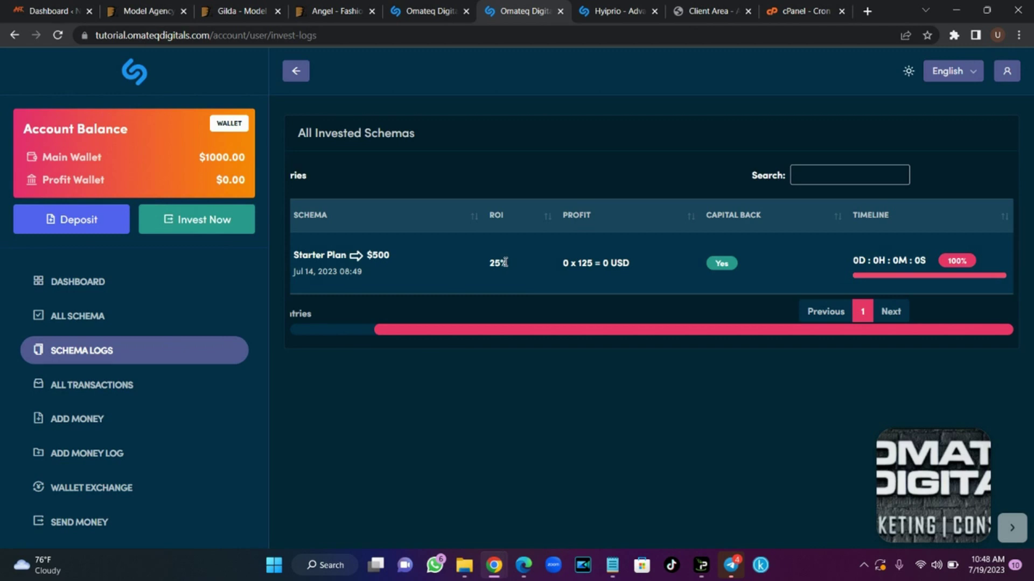
left_click(792, 10)
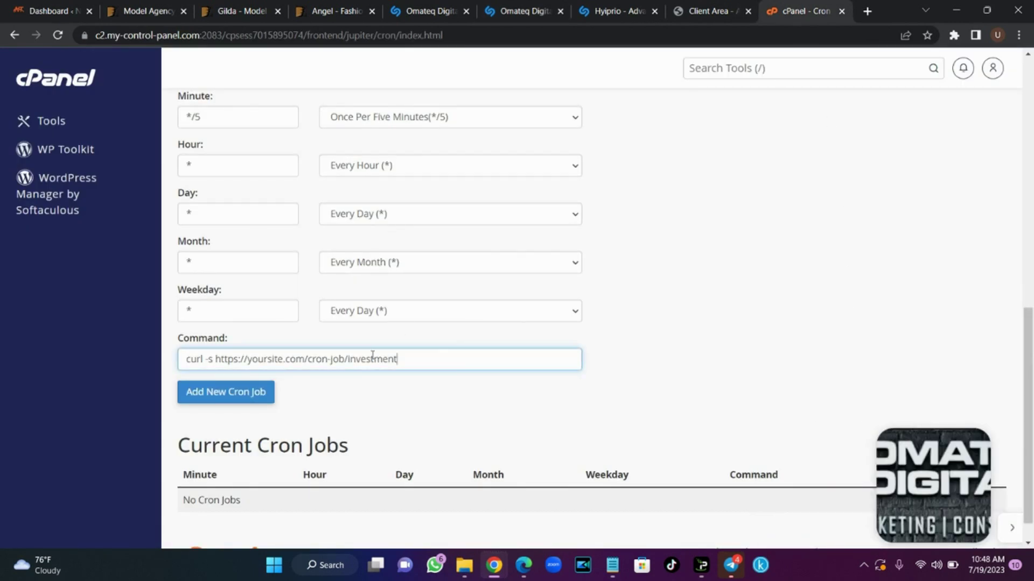
Highlight the placeholder yoursite.com domain in the cron command and compare it against the docs
left_click_drag(304, 359, 250, 360)
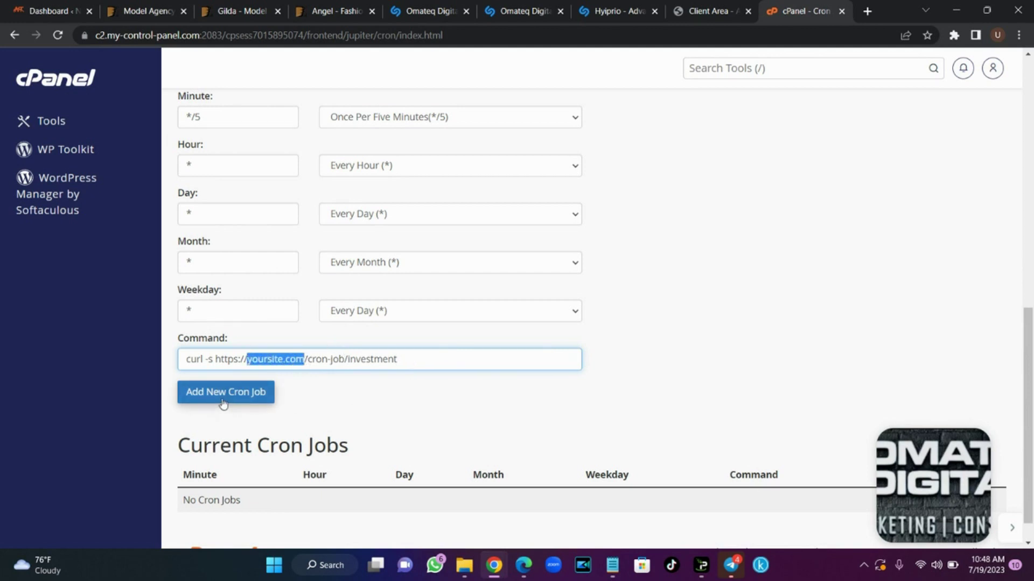
left_click(619, 11)
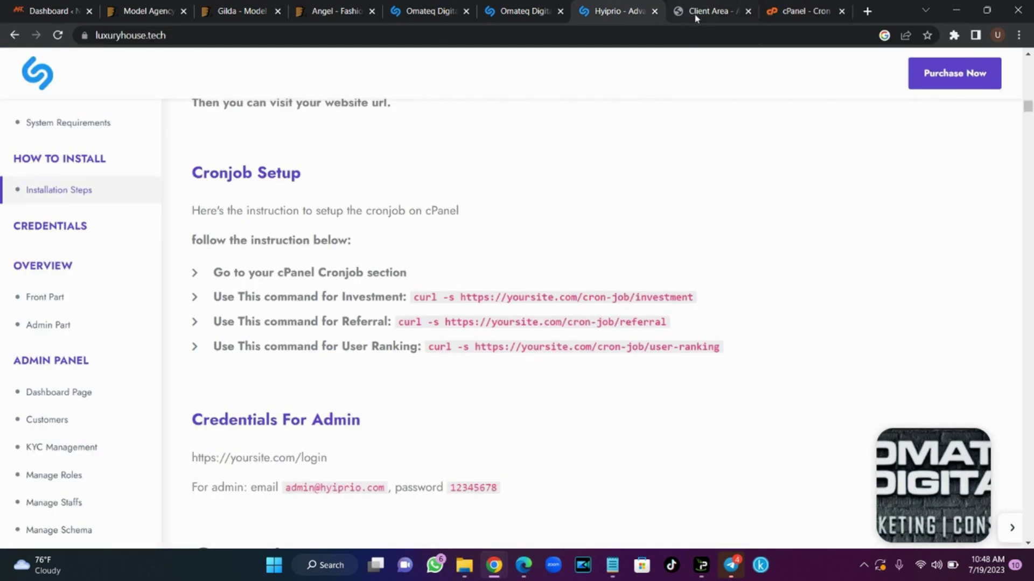
left_click(802, 11)
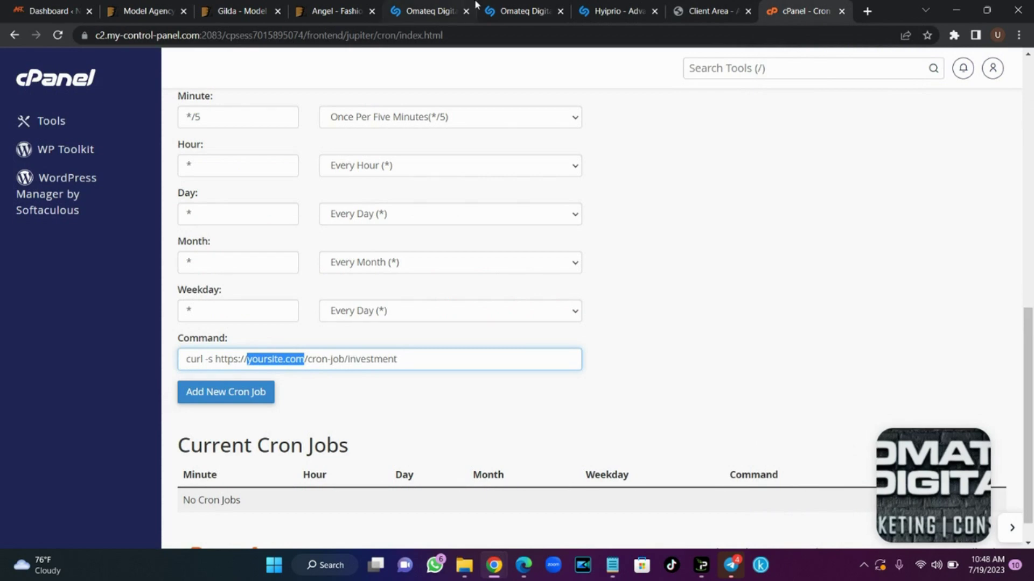
left_click(443, 9)
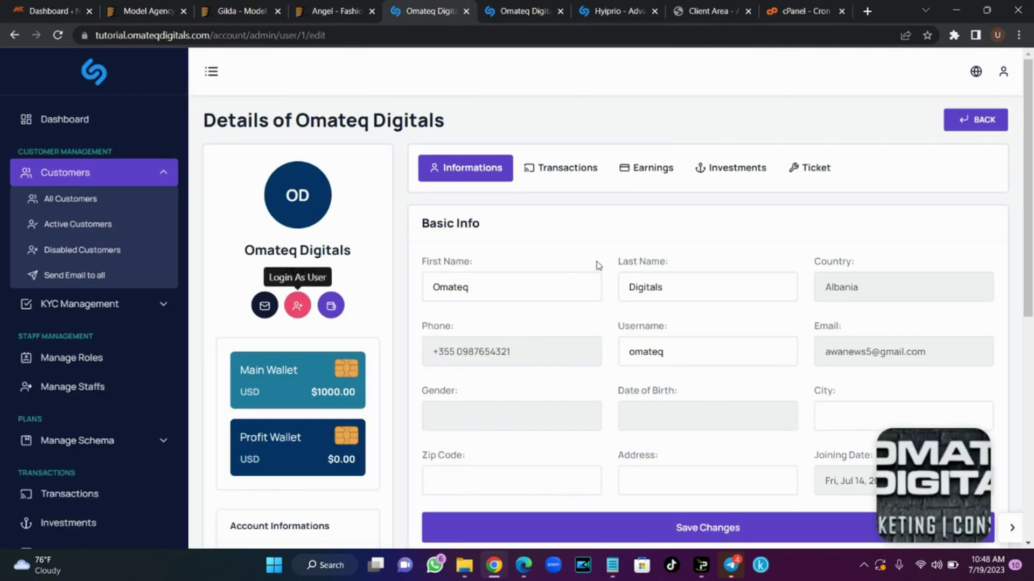
mouse_move(1031, 183)
left_mouse_down()
mouse_move(1031, 401)
mouse_move(1032, 171)
left_mouse_up()
mouse_move(1031, 188)
left_mouse_down()
mouse_move(1031, 321)
mouse_move(1033, 186)
left_mouse_up()
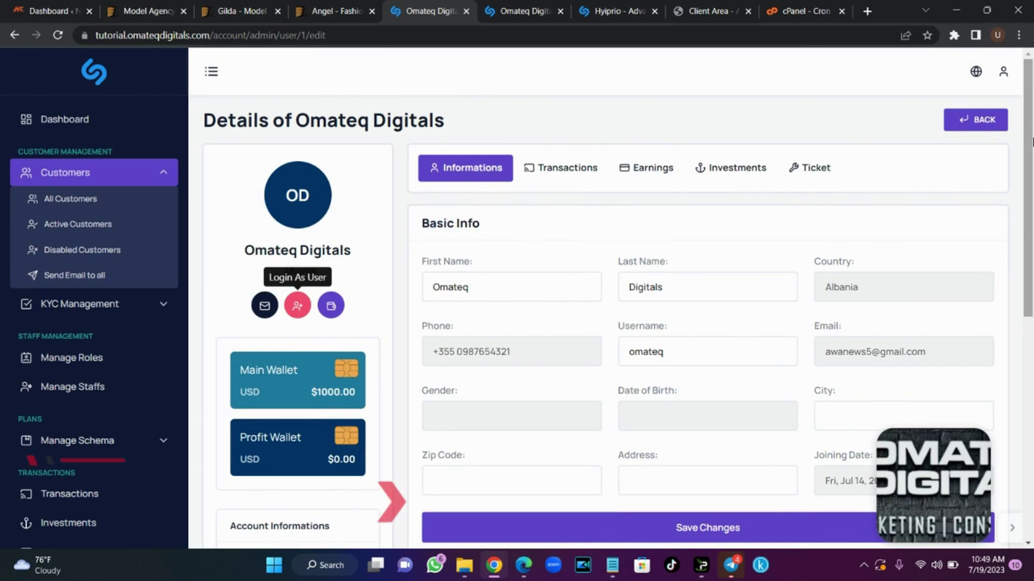
left_click_drag(1031, 142, 1032, 266)
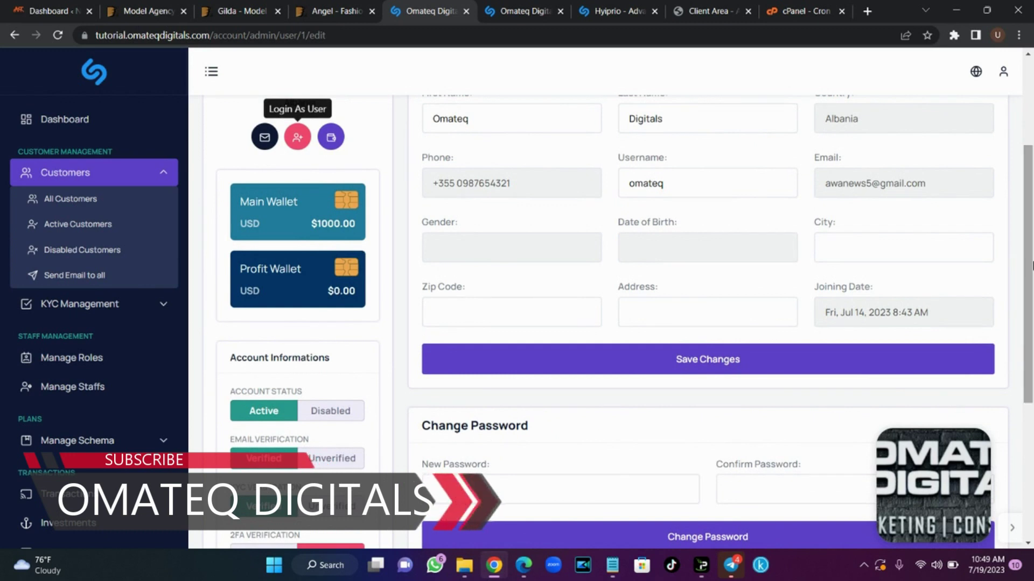